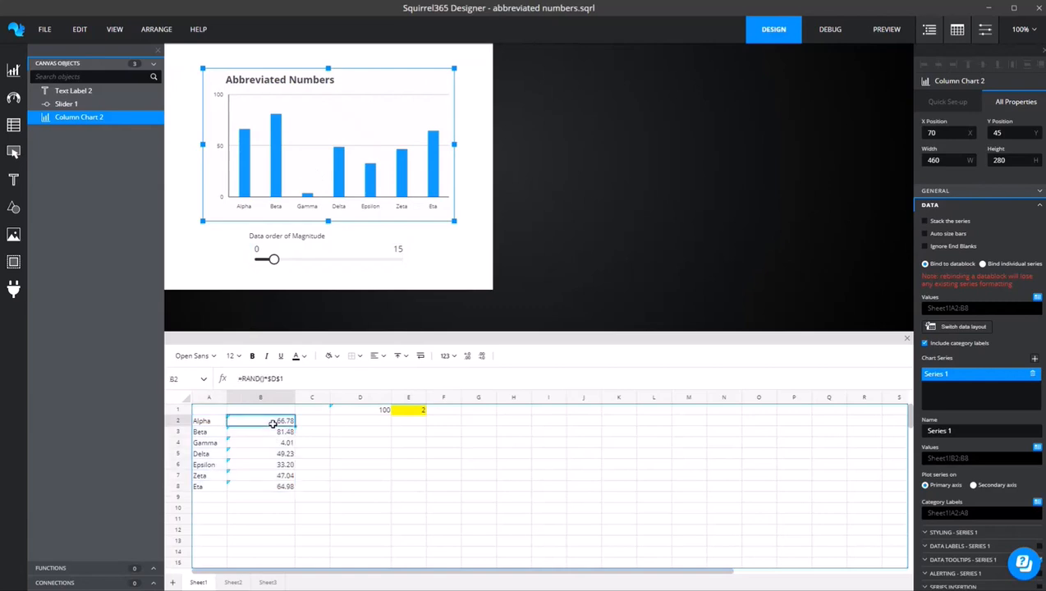
- Inspect the magnitude formula in cell D1, its exponent in E1, and the slider linked to E1
left_click(358, 409)
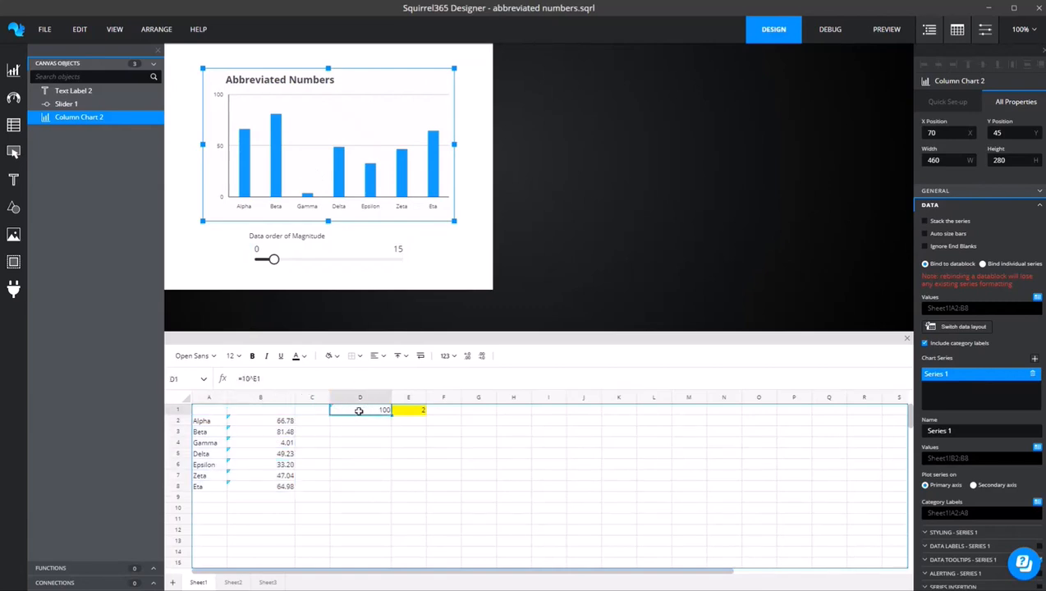
left_click(410, 409)
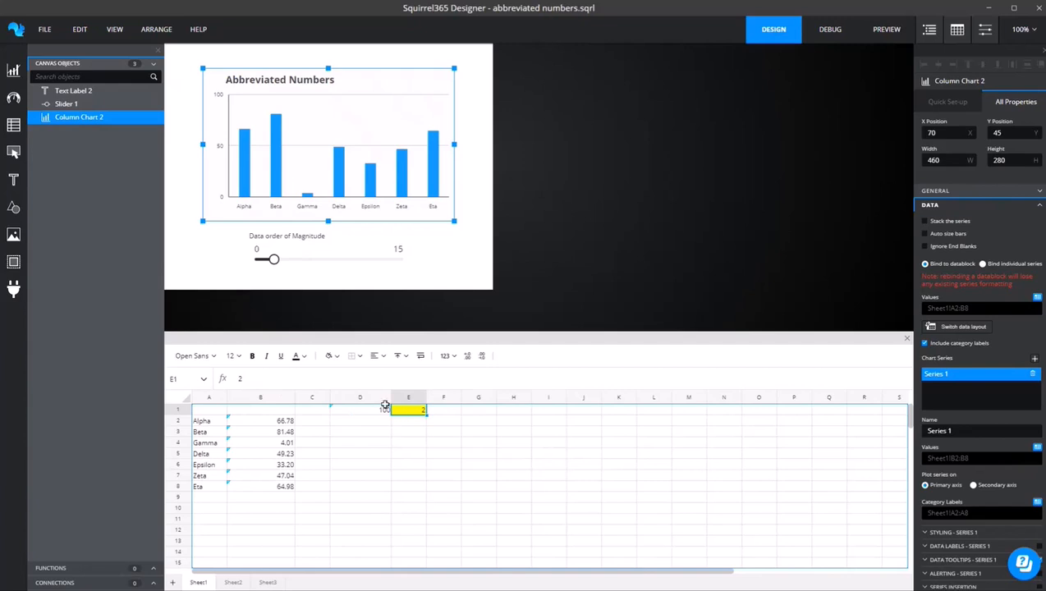
left_click(278, 265)
left_click(411, 409)
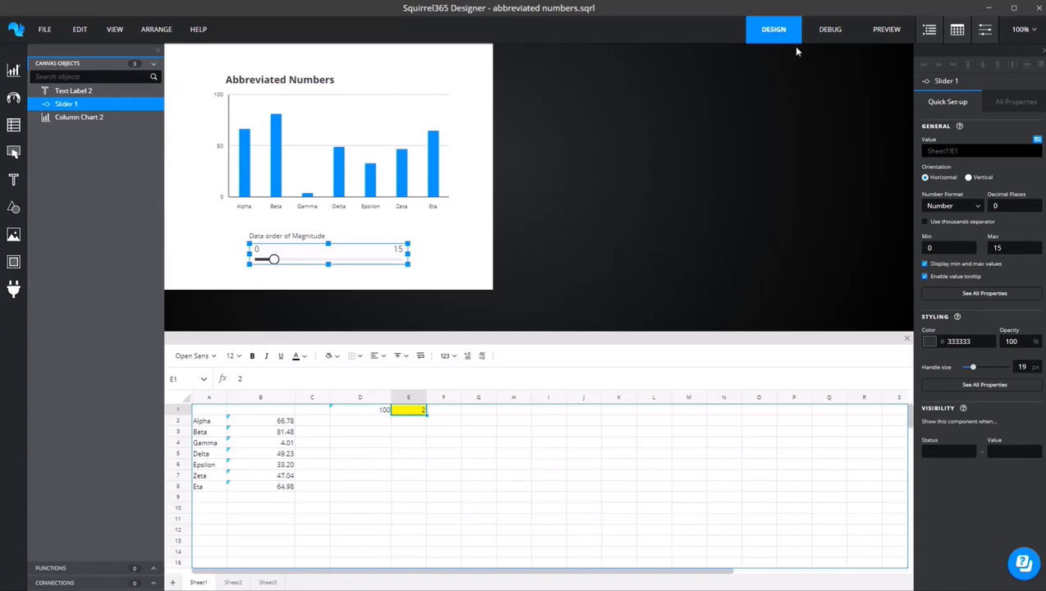
- Test the chart in debug mode with the data order of magnitude at 15, and return to design mode
left_click(831, 31)
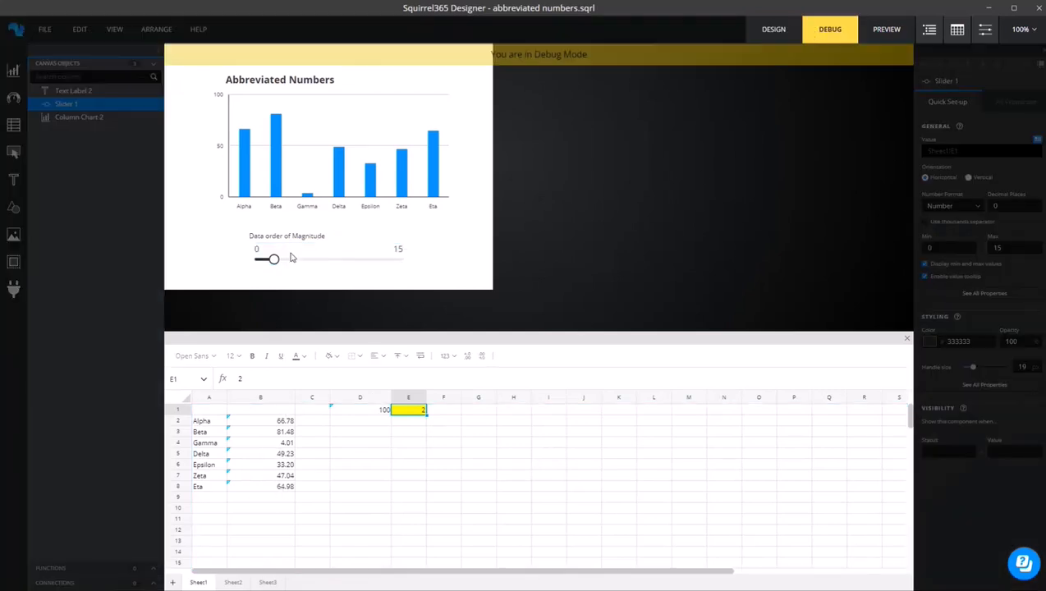
left_click_drag(278, 263, 402, 260)
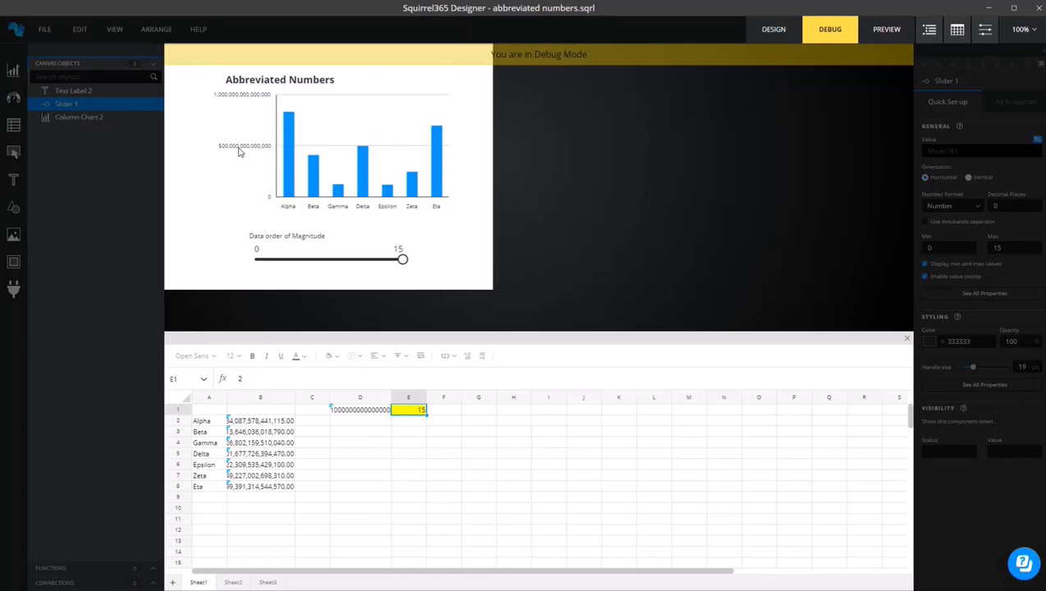
left_click(769, 32)
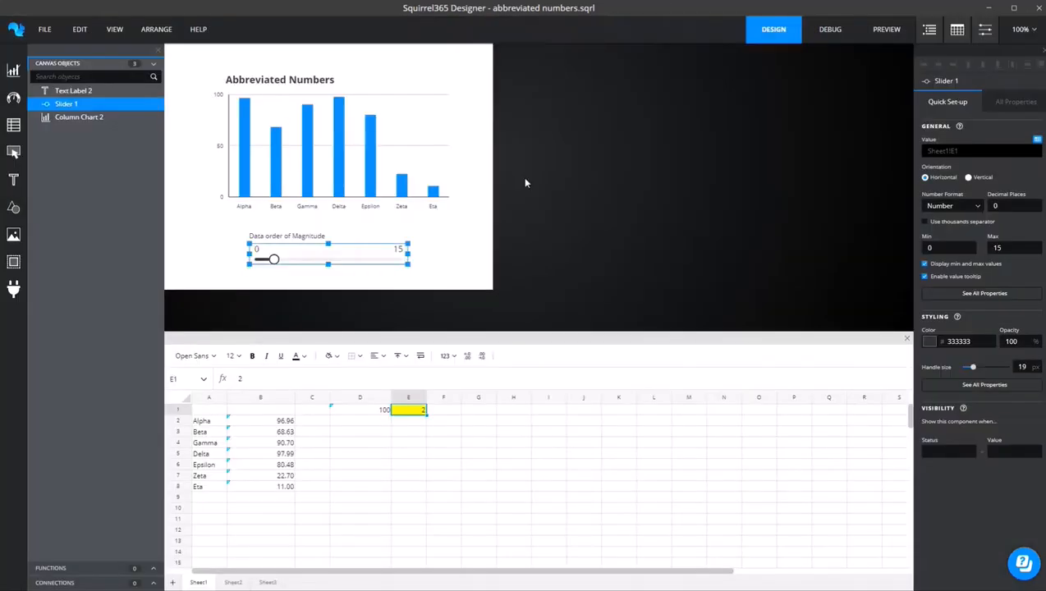
- Turn on abbreviation of large numbers for the column chart's Y-axis labels
left_click(388, 212)
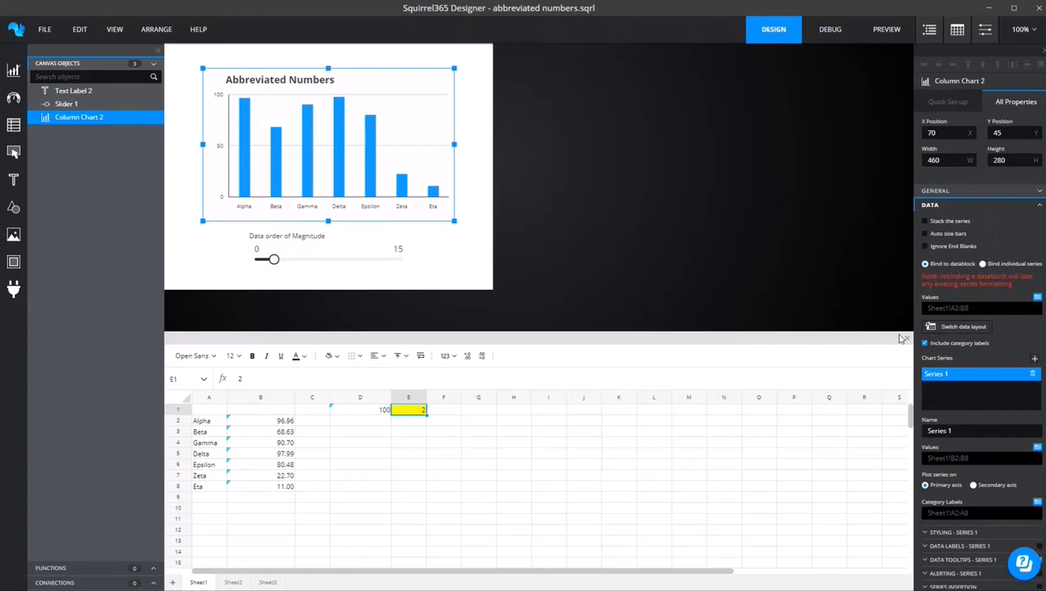
left_click(933, 207)
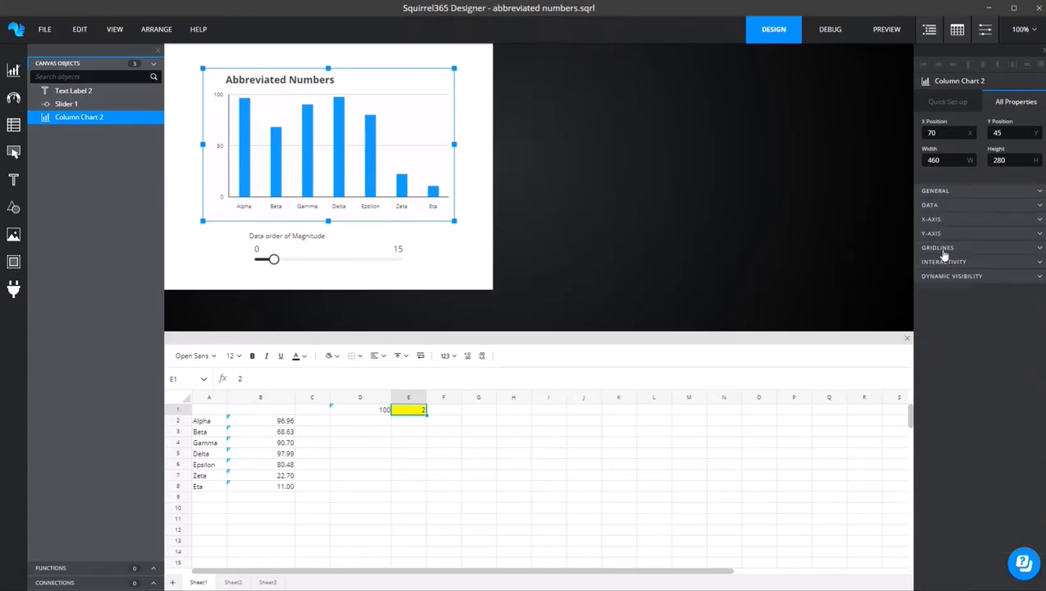
left_click(935, 236)
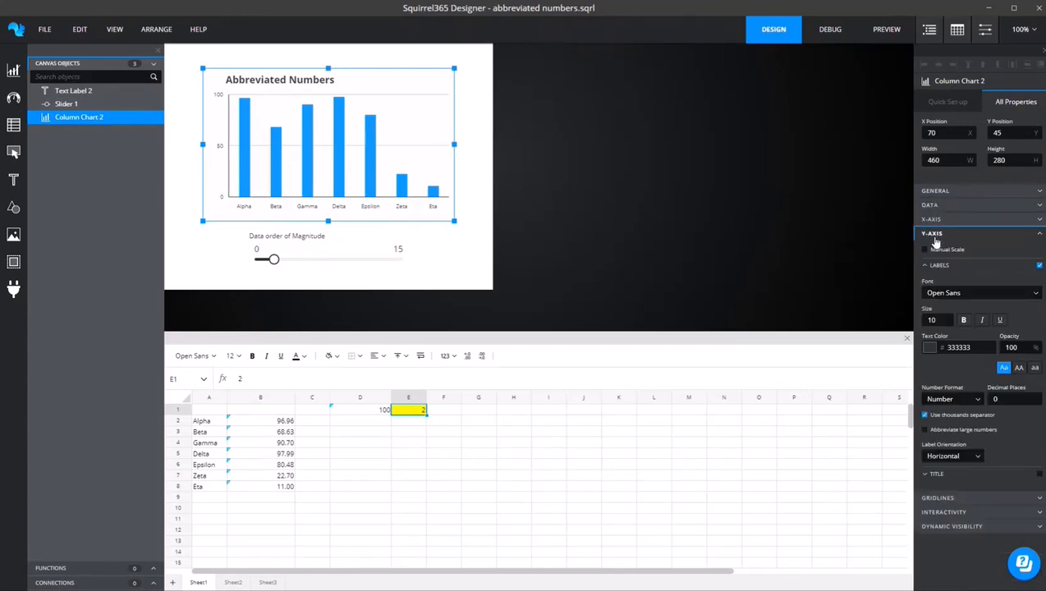
left_click(924, 430)
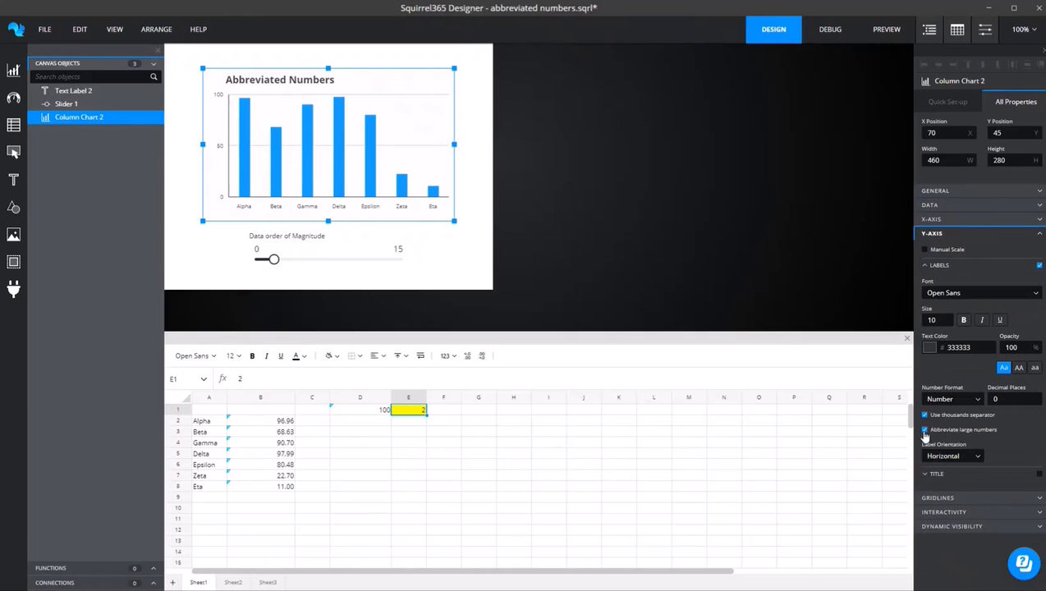
- Test the abbreviated axis labels in debug mode at magnitudes 4, 12 and 4 again, and return to design mode
left_click(824, 33)
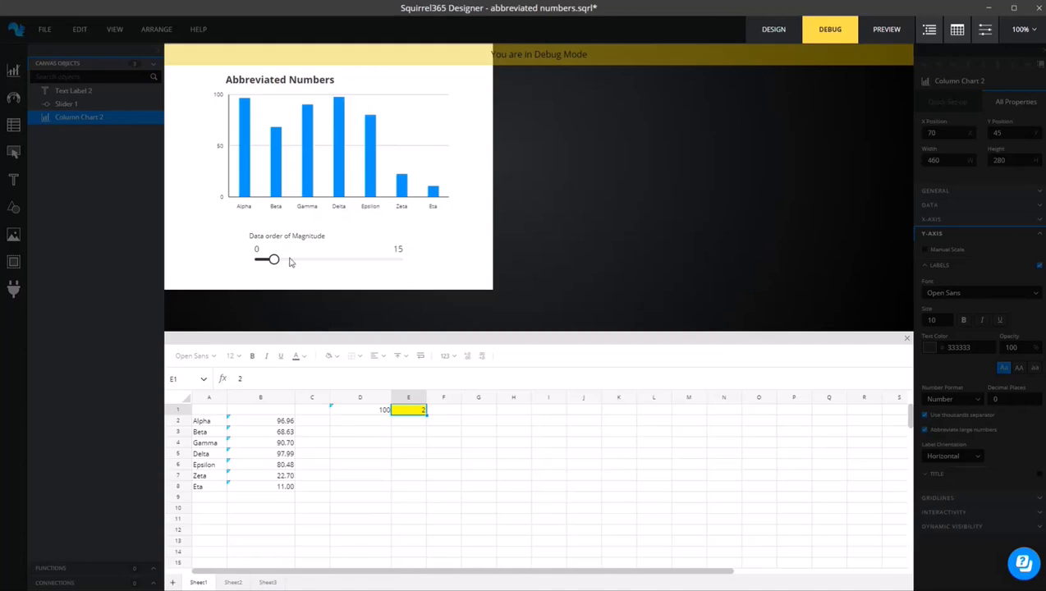
left_click_drag(276, 261, 293, 263)
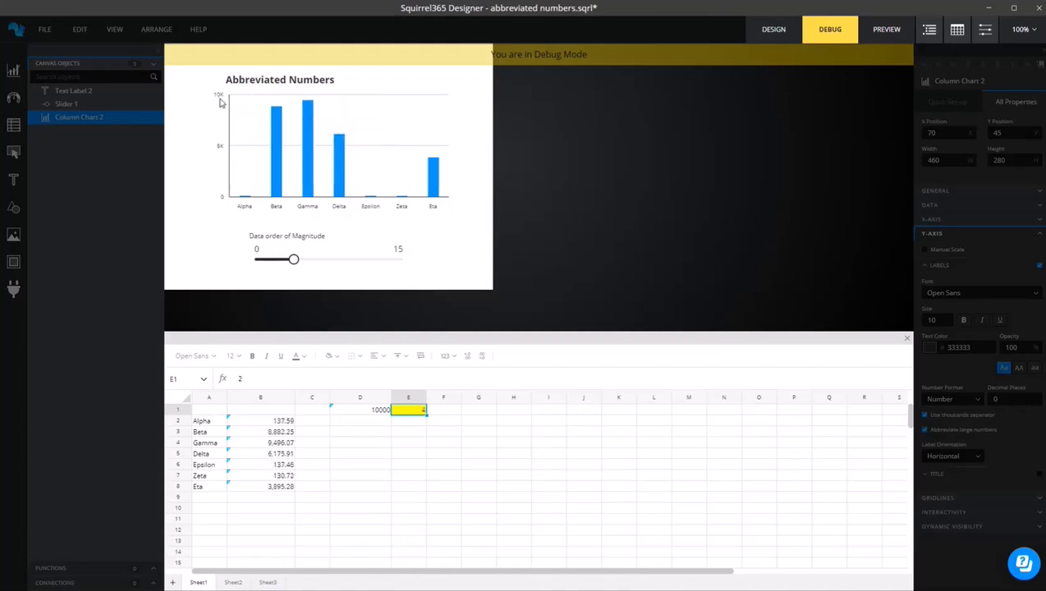
left_click_drag(291, 264, 375, 270)
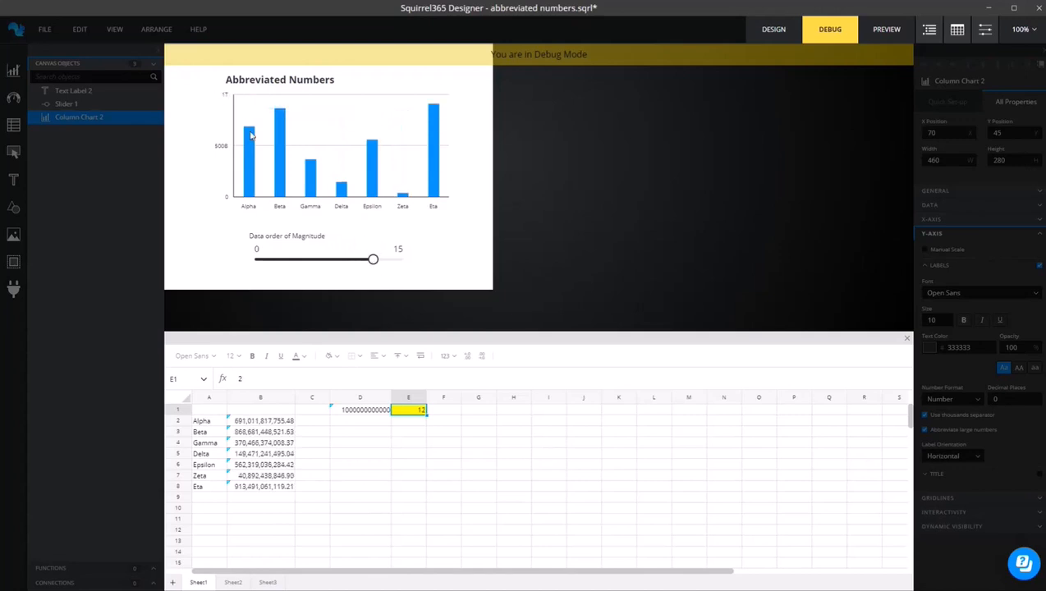
left_click_drag(372, 263, 297, 263)
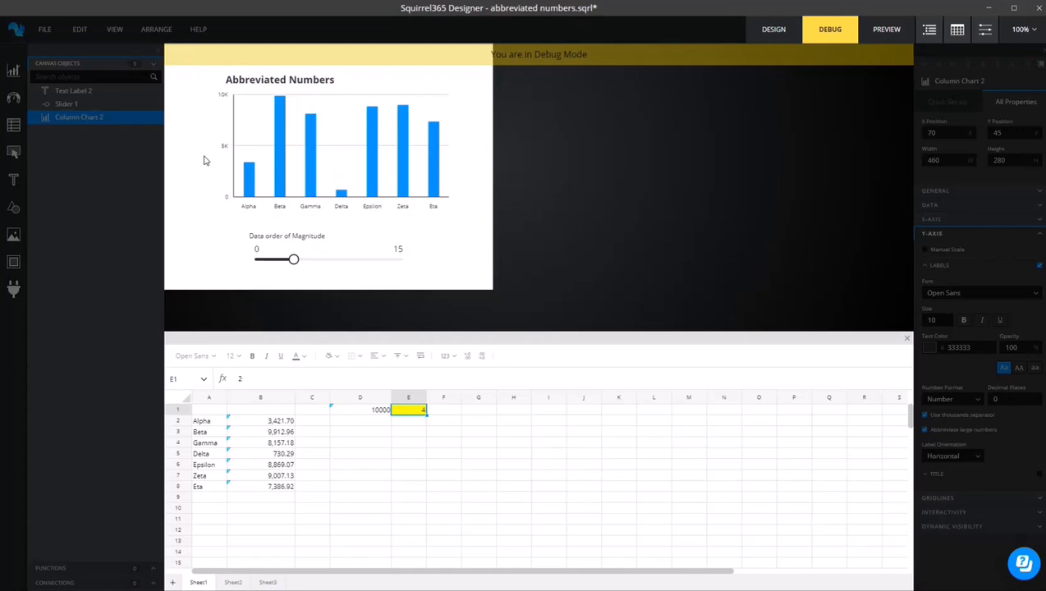
left_click(774, 30)
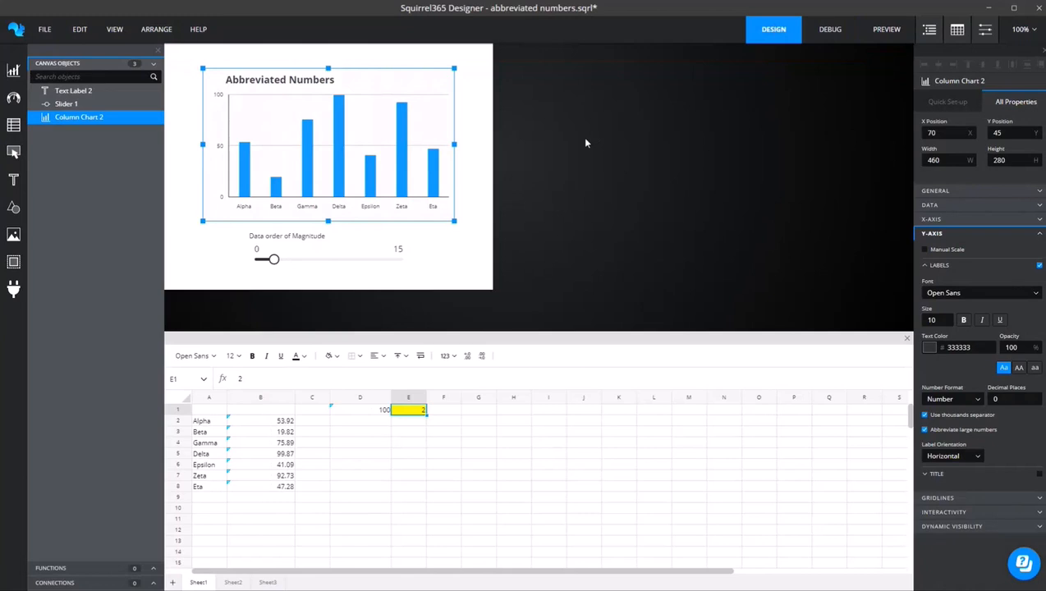
- Try marquee-selecting the "Data order of Magnitude" label together with the slider below it, and clear the selection
left_click(479, 219)
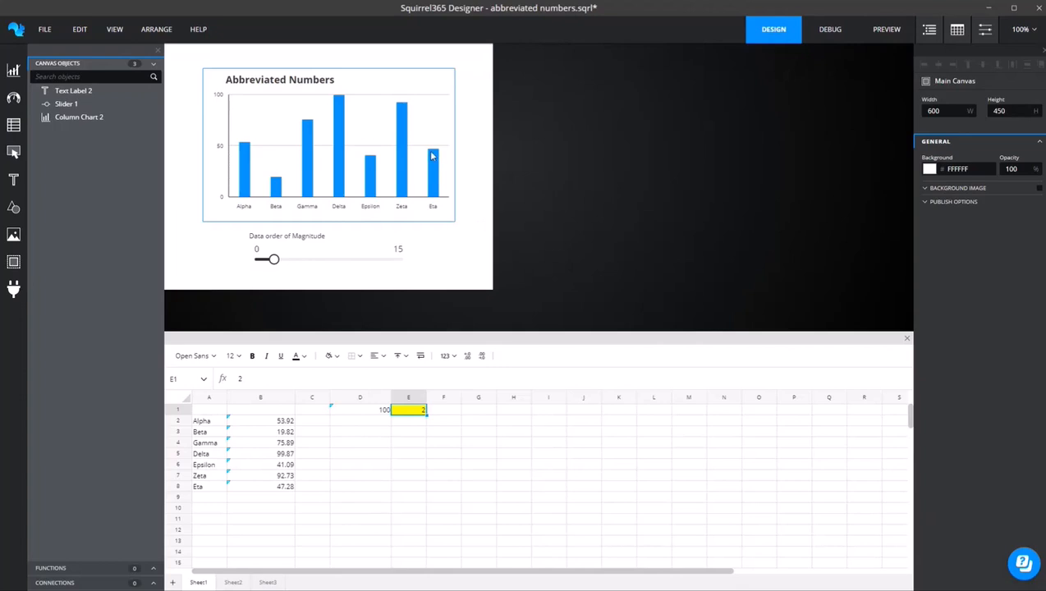
left_click(295, 238)
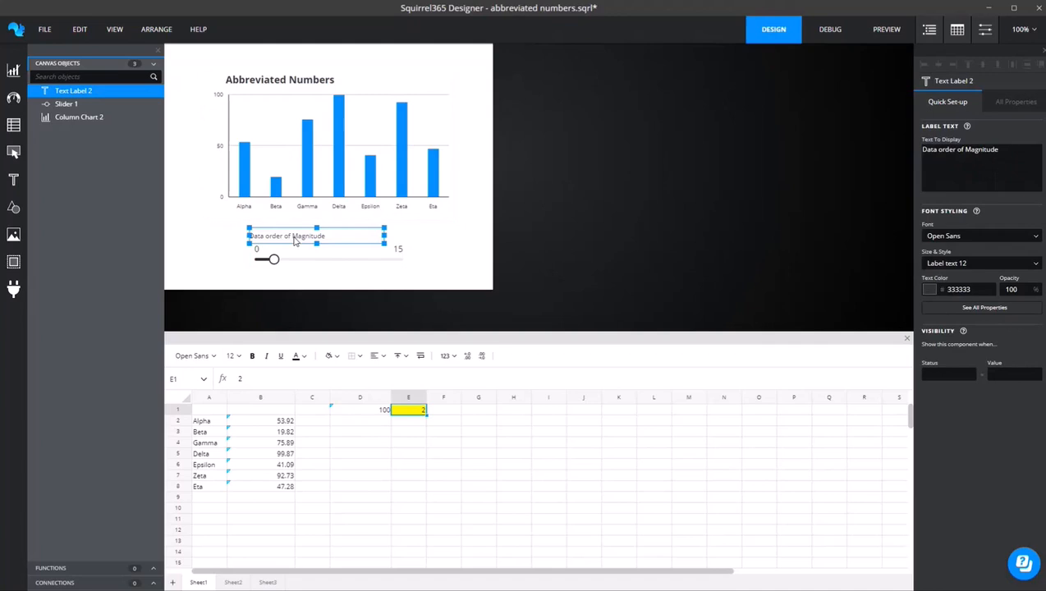
left_click(215, 259)
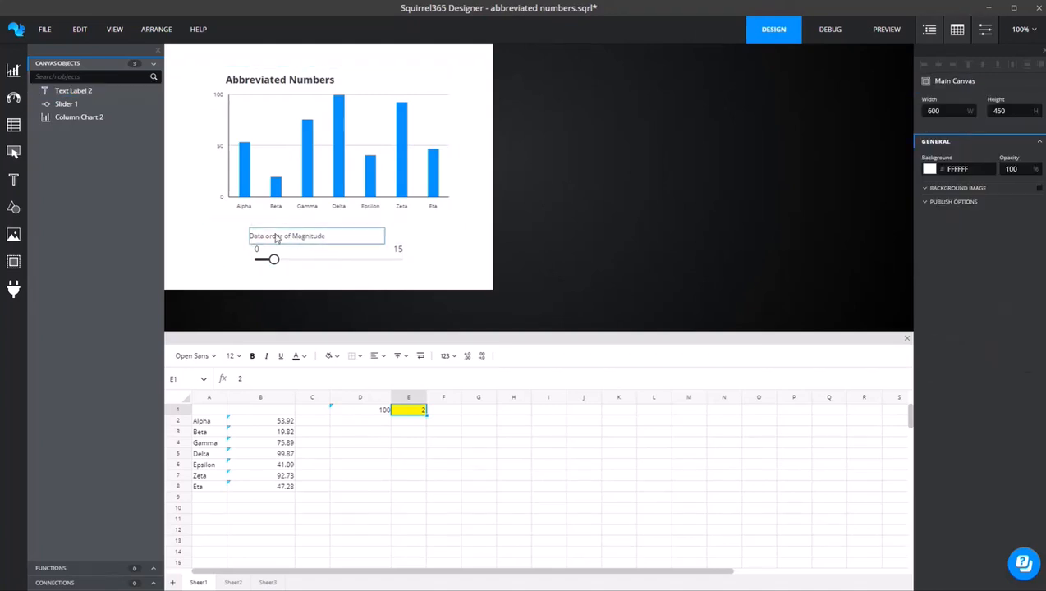
left_click_drag(463, 278, 313, 202)
left_click(438, 259)
mouse_move(428, 267)
left_mouse_down()
mouse_move(326, 238)
mouse_move(421, 263)
left_mouse_up()
left_click_drag(192, 166, 180, 246)
left_click(199, 188)
left_click_drag(451, 268, 221, 225)
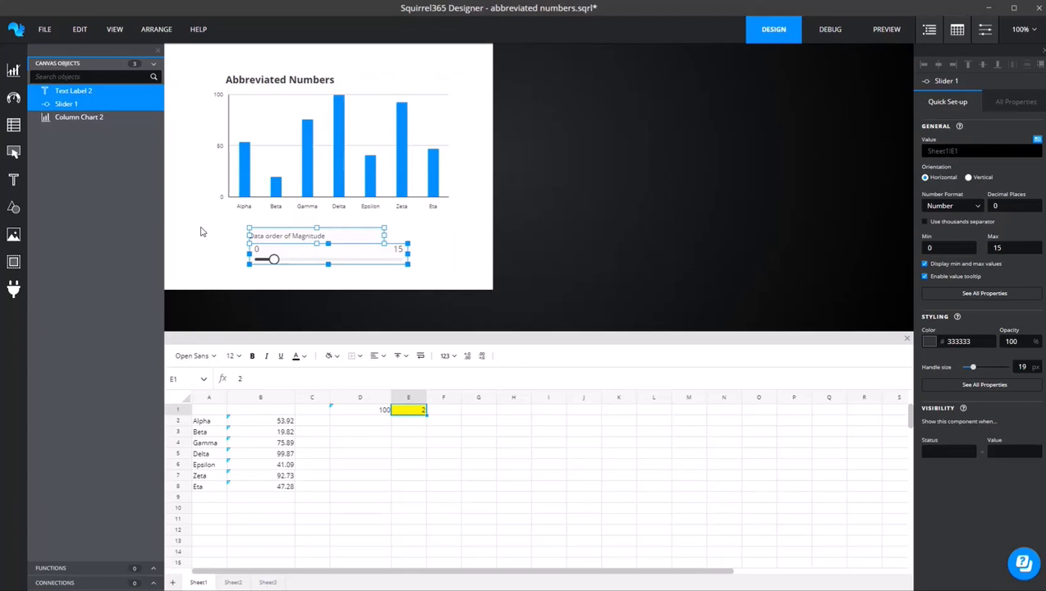
left_click(202, 231)
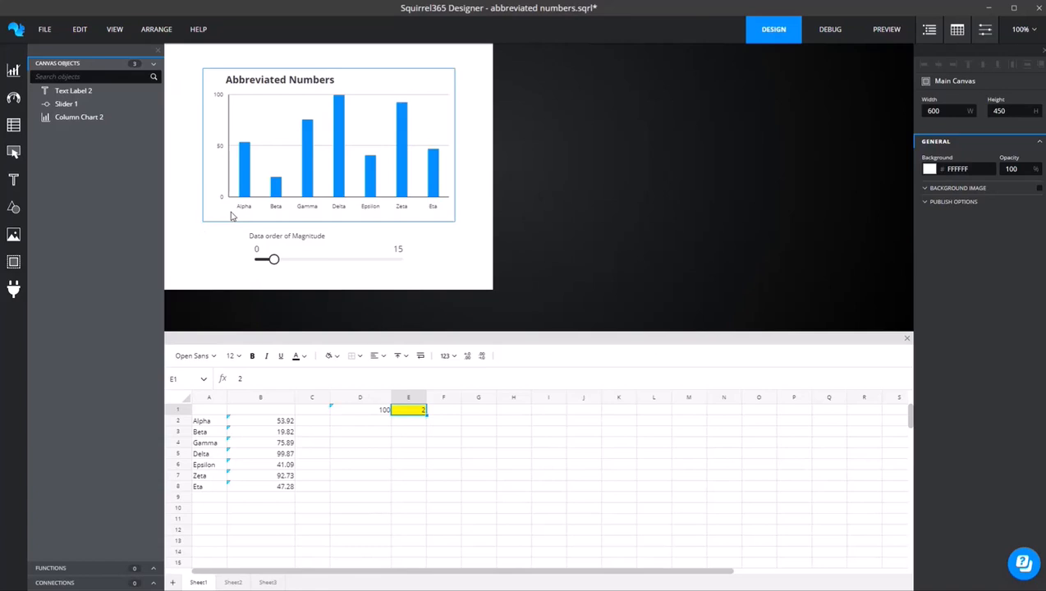
- Examine the fonts offered for the column chart's Y-axis labels without changing the font
left_click(285, 238)
left_click(292, 201)
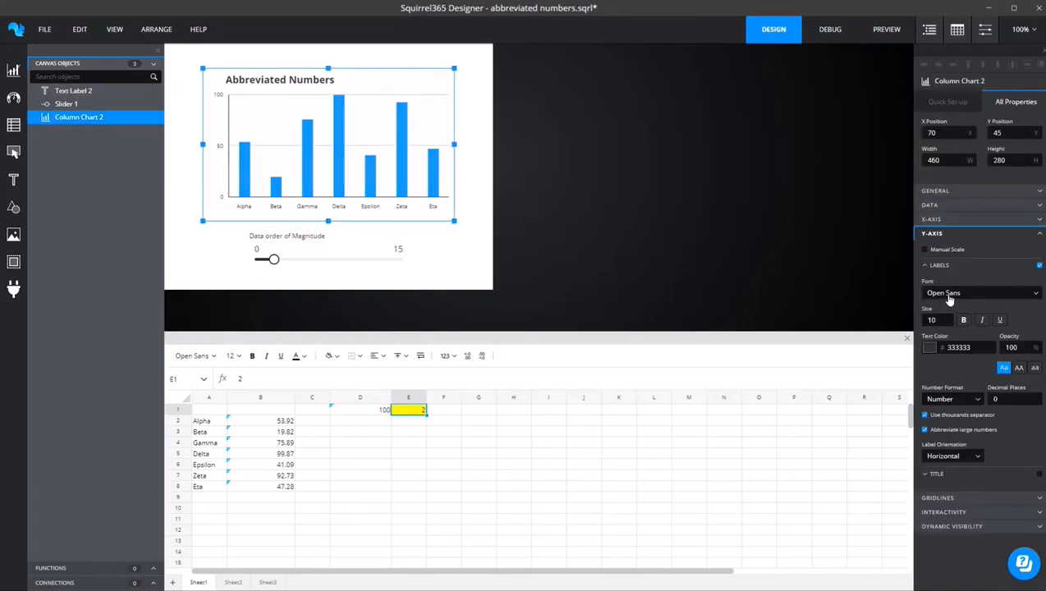
left_click(950, 300)
mouse_move(1040, 309)
left_mouse_down()
mouse_move(1040, 365)
mouse_move(1041, 299)
mouse_move(1033, 358)
mouse_move(1040, 306)
mouse_move(1030, 297)
left_mouse_up()
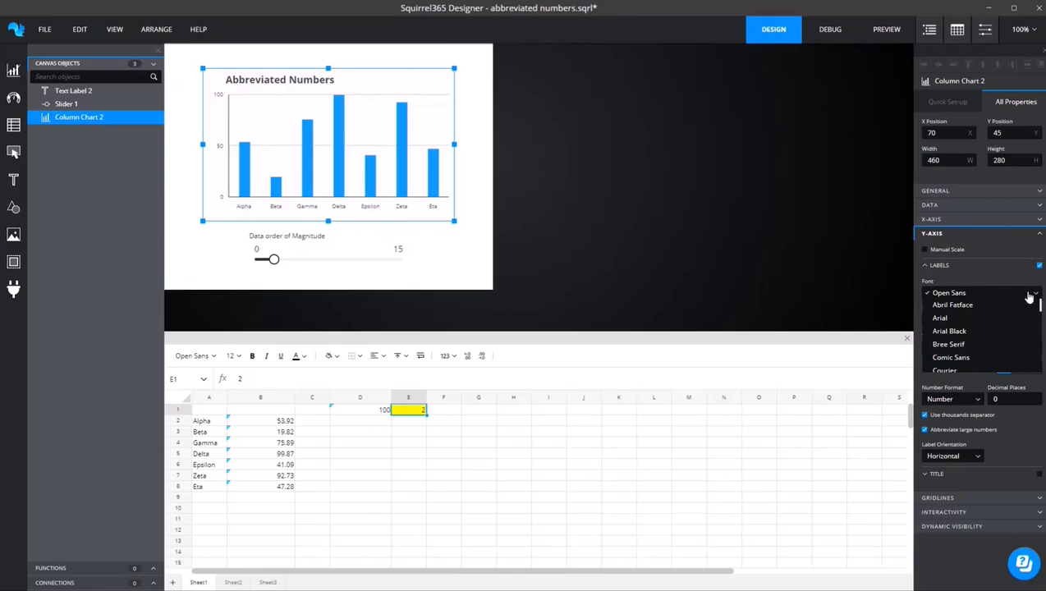
left_click(1030, 296)
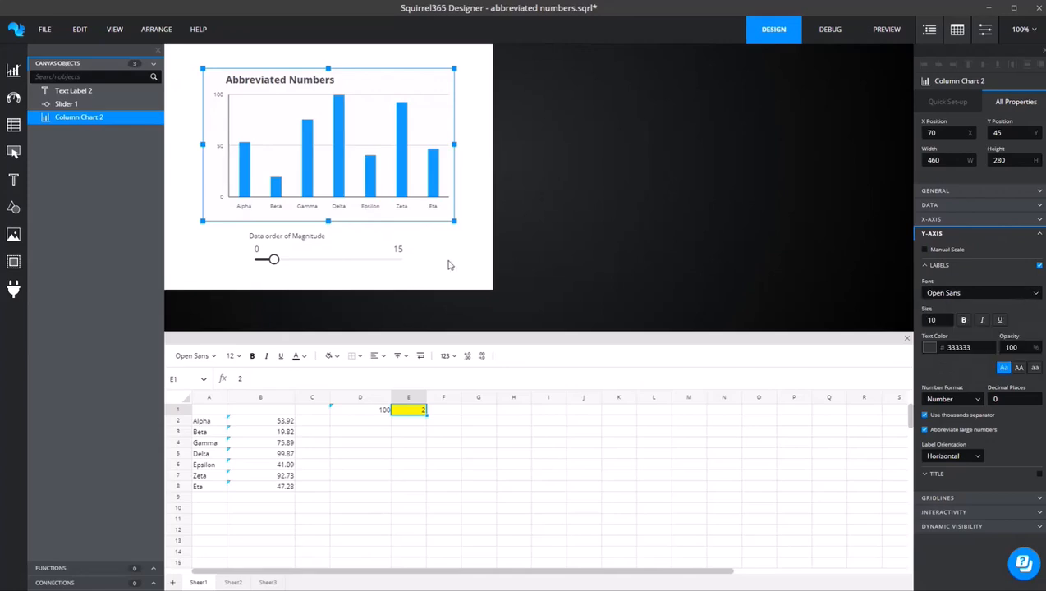
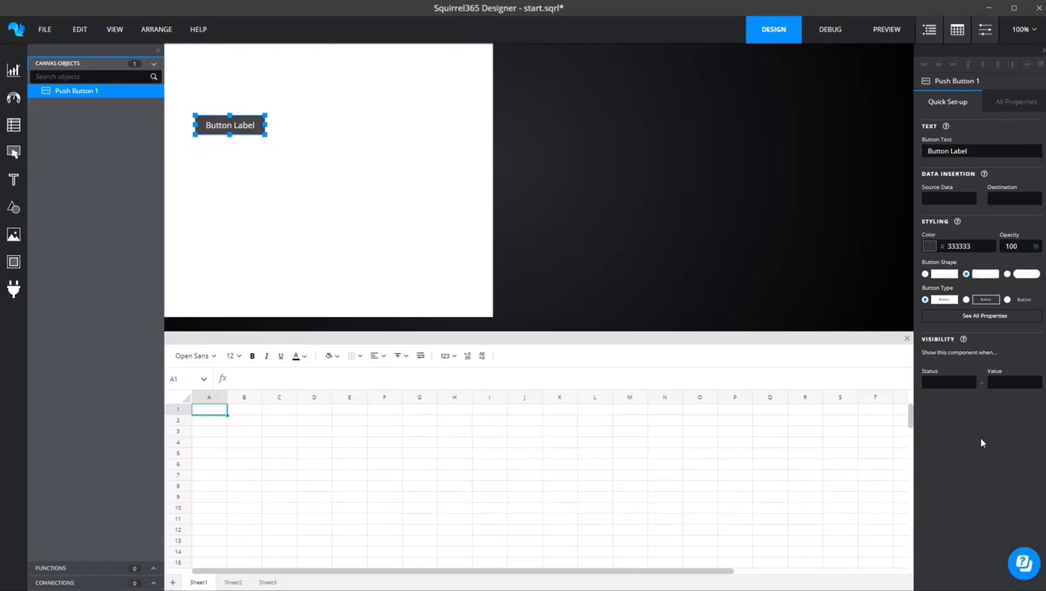
- Examine the push button's full properties, including its data insertion, styling and text format settings
left_click(1012, 103)
left_click(958, 192)
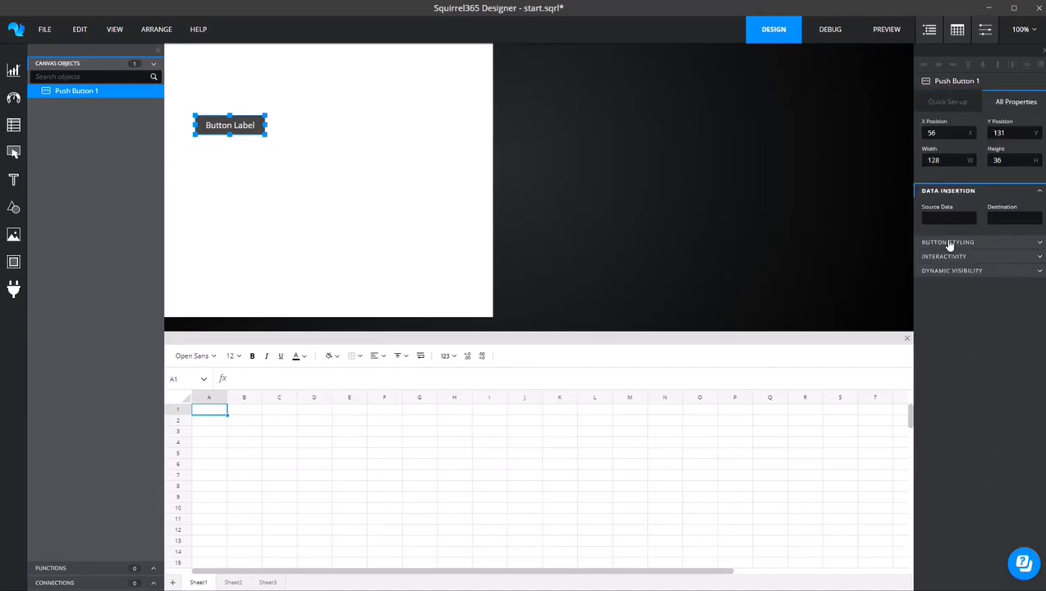
left_click(947, 243)
left_click(944, 392)
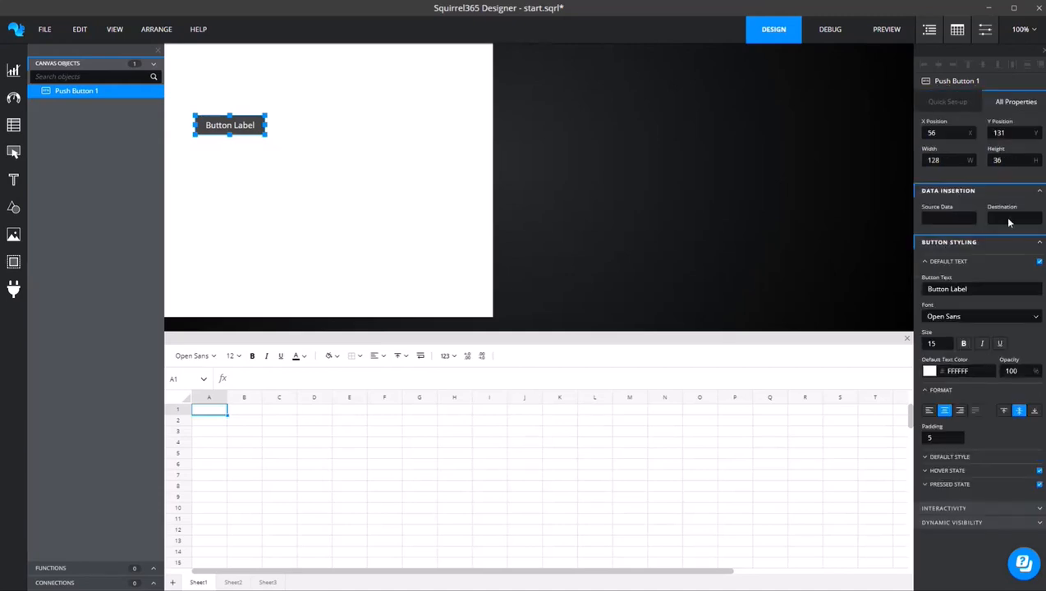
- Compare the push button's quick set-up options with its full property list
left_click(948, 102)
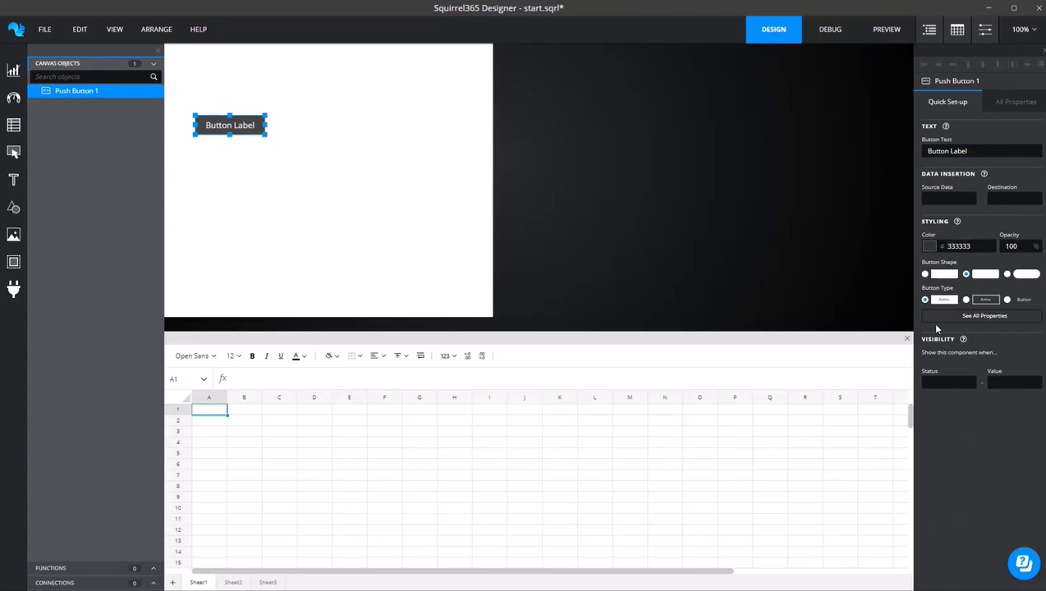
left_click(1012, 104)
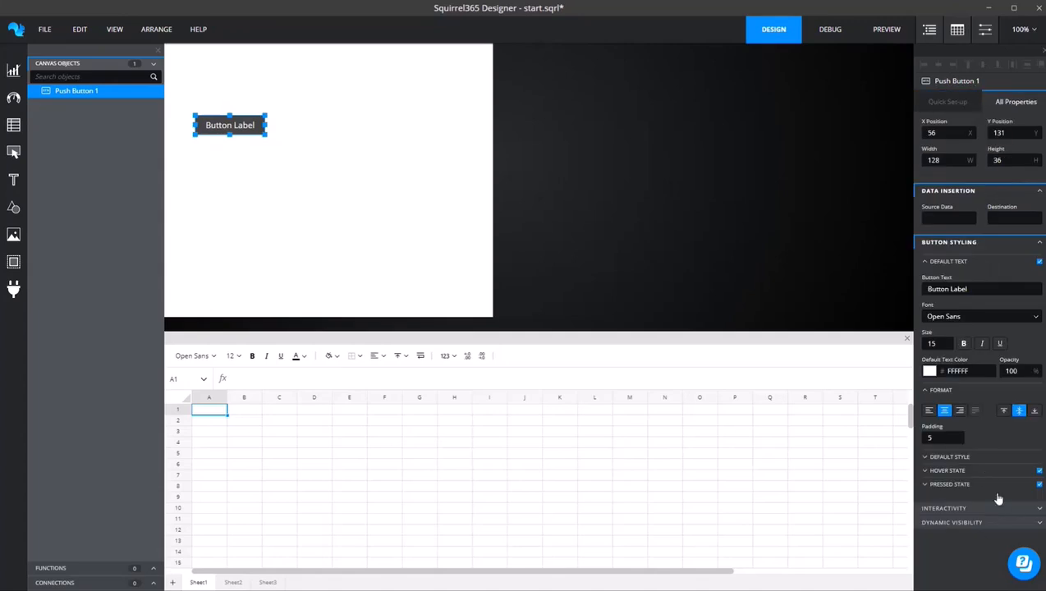
left_click(942, 102)
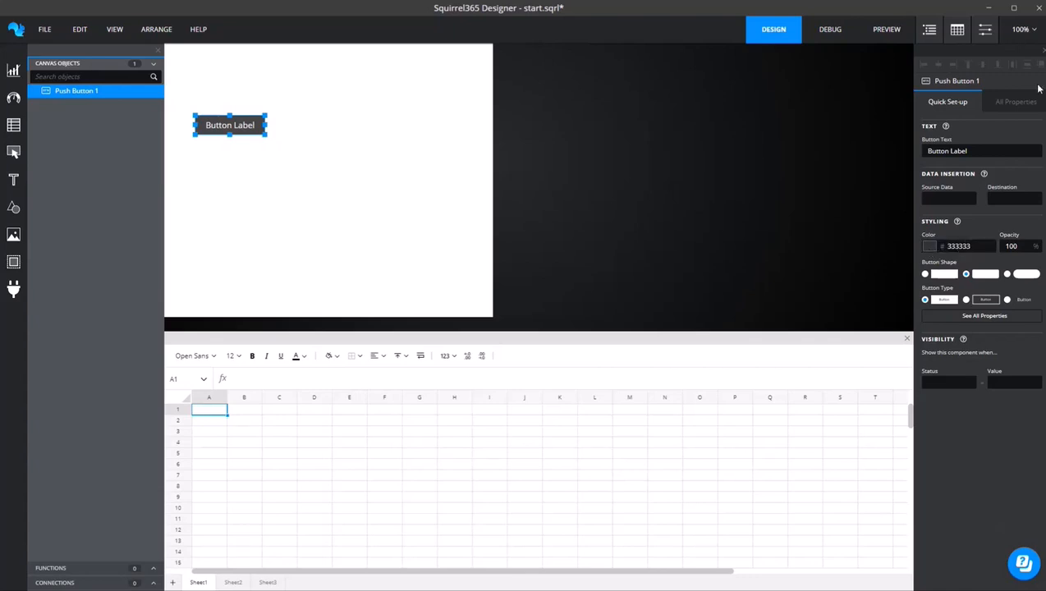
left_click(1023, 104)
left_click(946, 103)
- Set the push button's color to the pale mauve D1C0D1
left_click(931, 247)
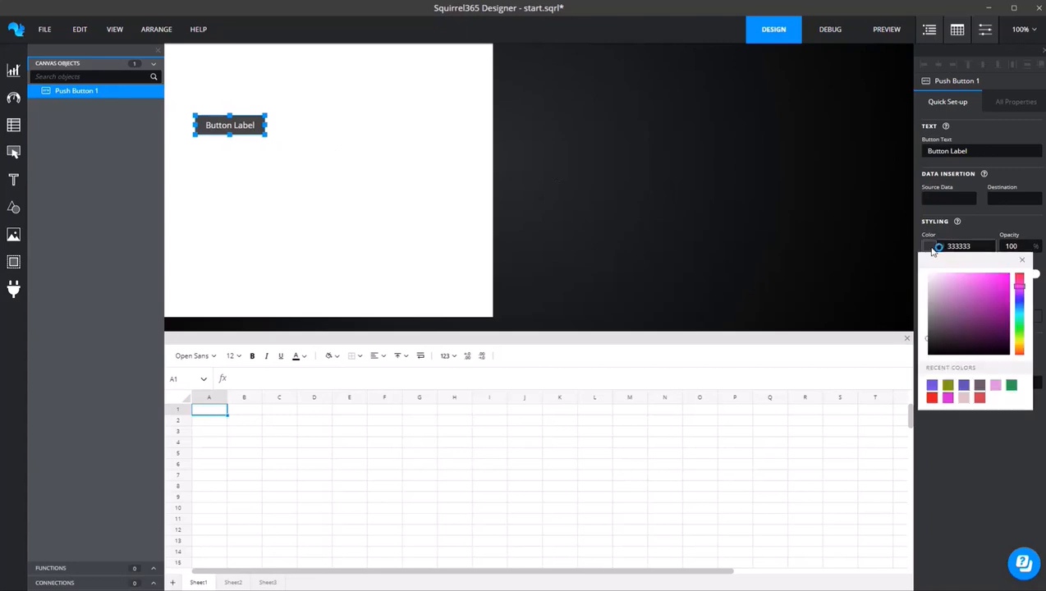
left_click(943, 292)
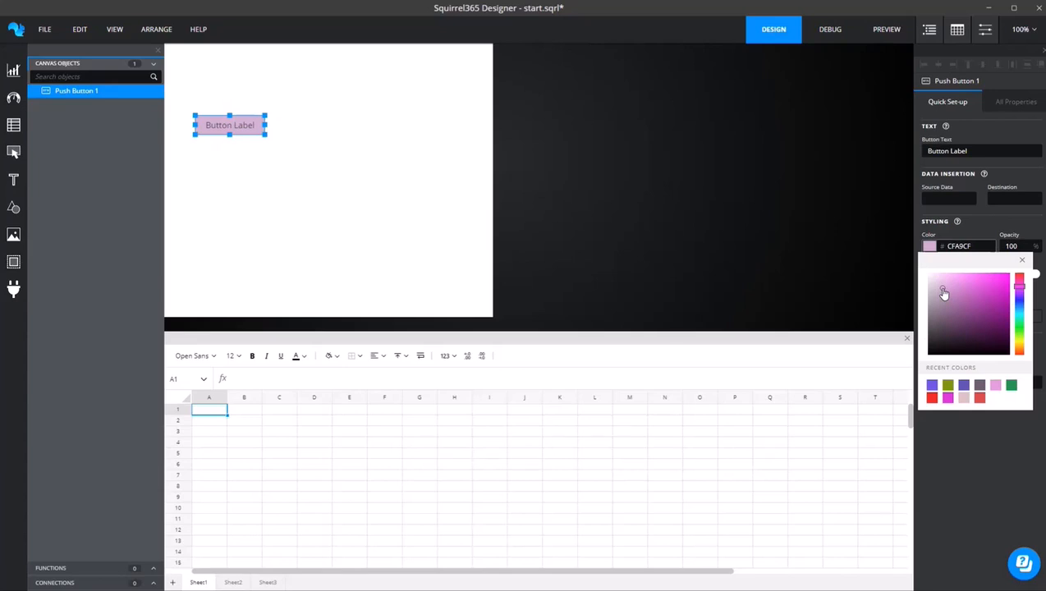
mouse_move(943, 292)
left_mouse_down()
mouse_move(970, 322)
mouse_move(929, 291)
mouse_move(964, 330)
mouse_move(942, 292)
left_mouse_up()
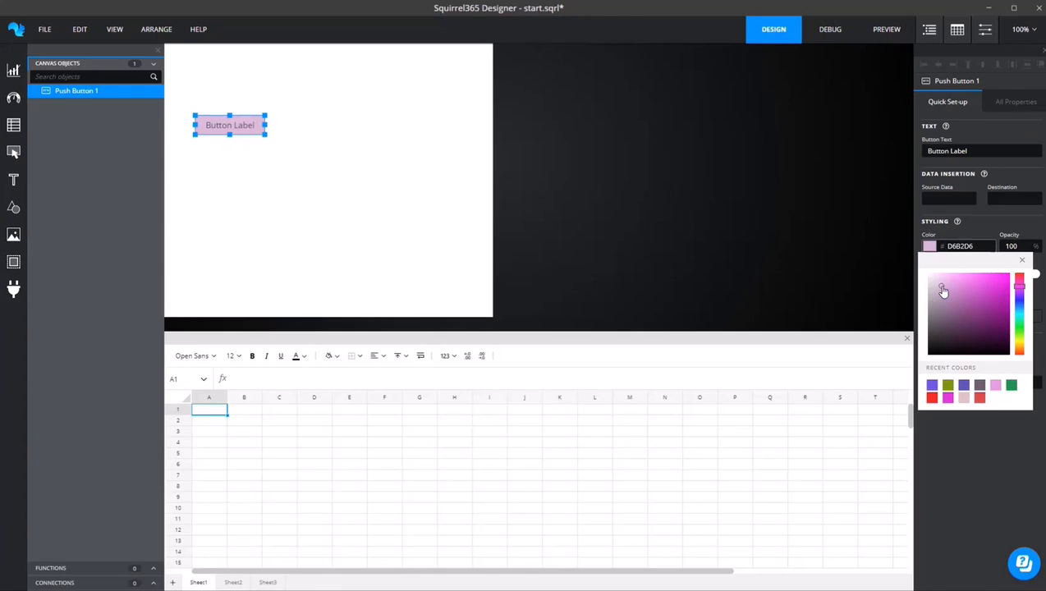
mouse_move(942, 292)
left_mouse_down()
mouse_move(978, 313)
mouse_move(990, 297)
mouse_move(993, 306)
mouse_move(936, 292)
left_mouse_up()
left_click(928, 248)
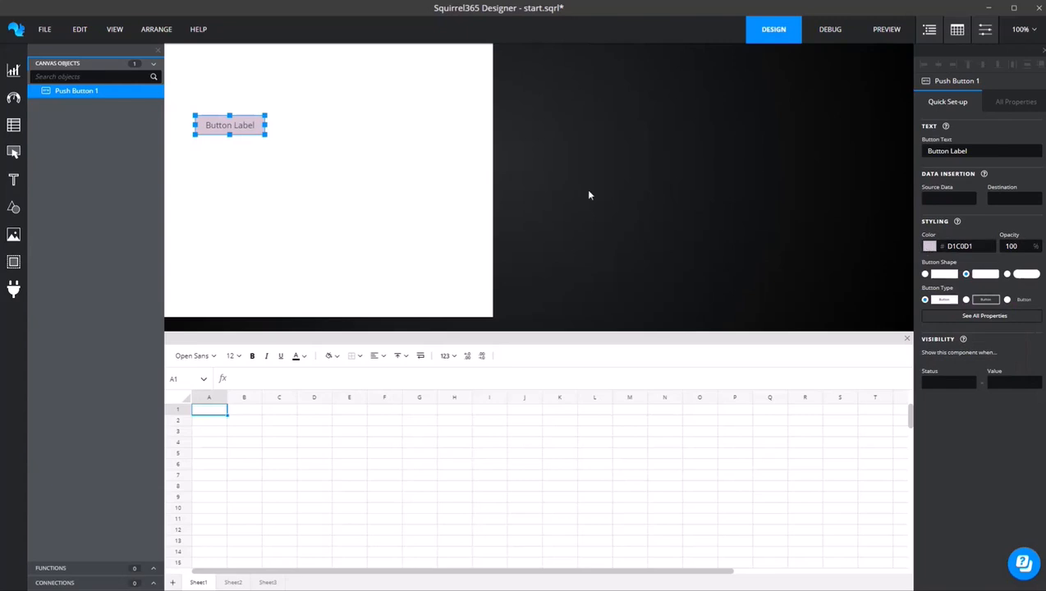
- Check the recolored push button's hover appearance in debug mode and return to design mode
left_click(827, 31)
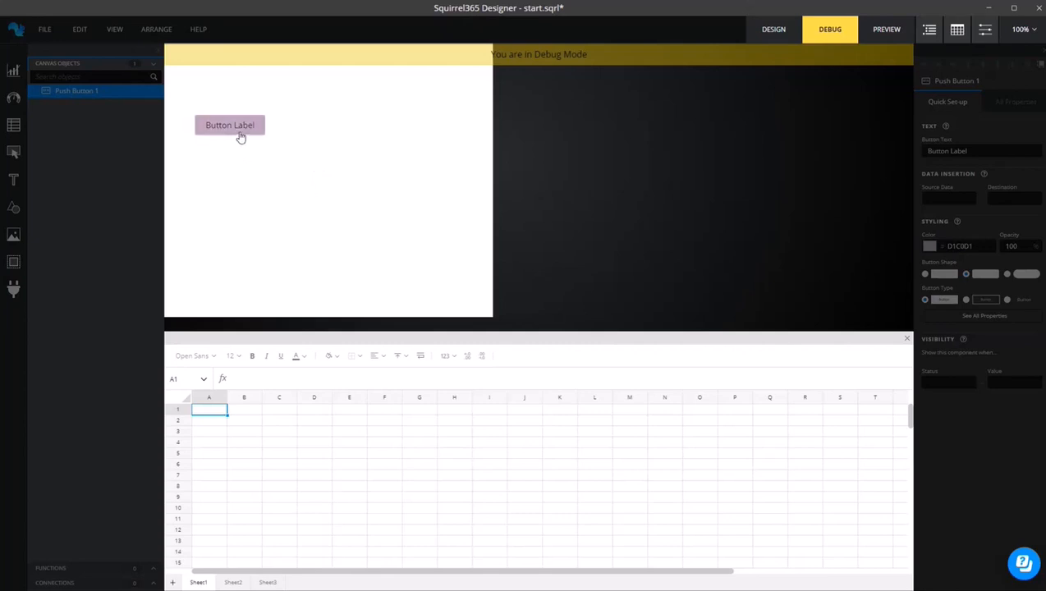
left_click(758, 39)
- Set the push button's color to green 9AD18E, check its hover appearance in debug mode and return to design mode
left_click(932, 247)
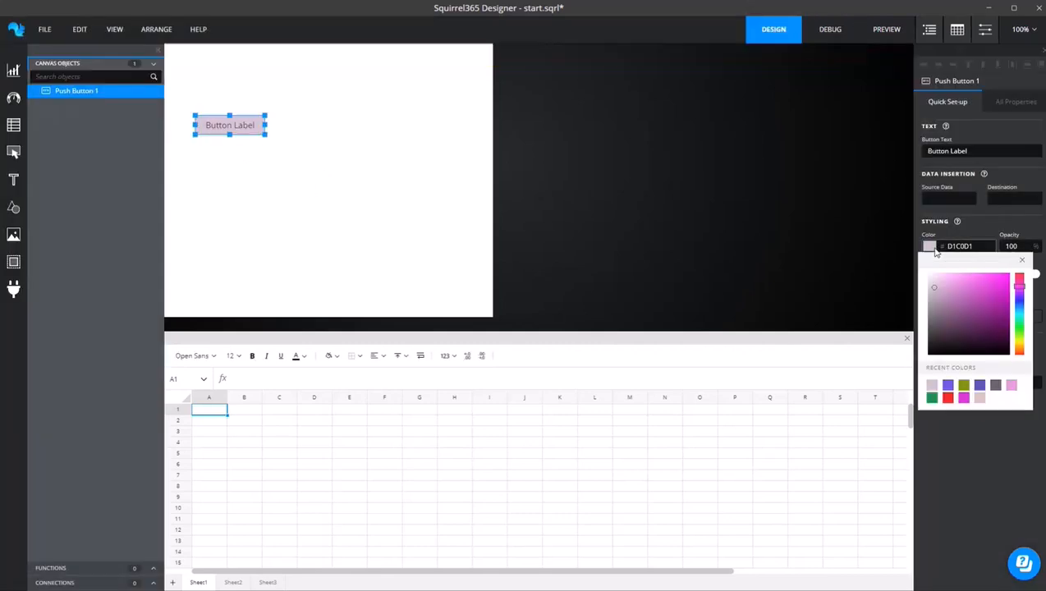
left_click(1019, 329)
left_click(955, 289)
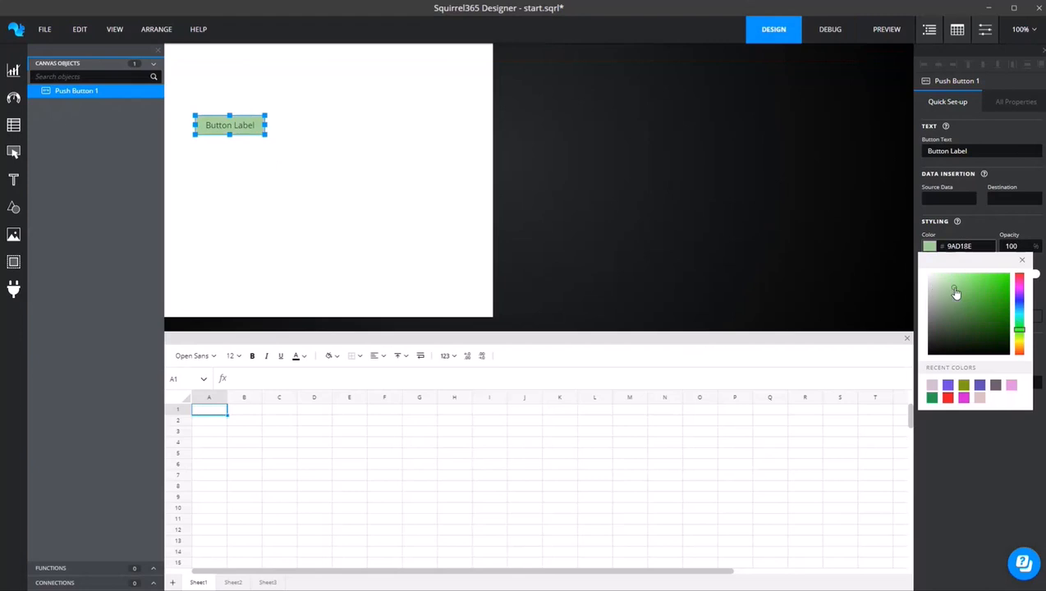
left_click(827, 33)
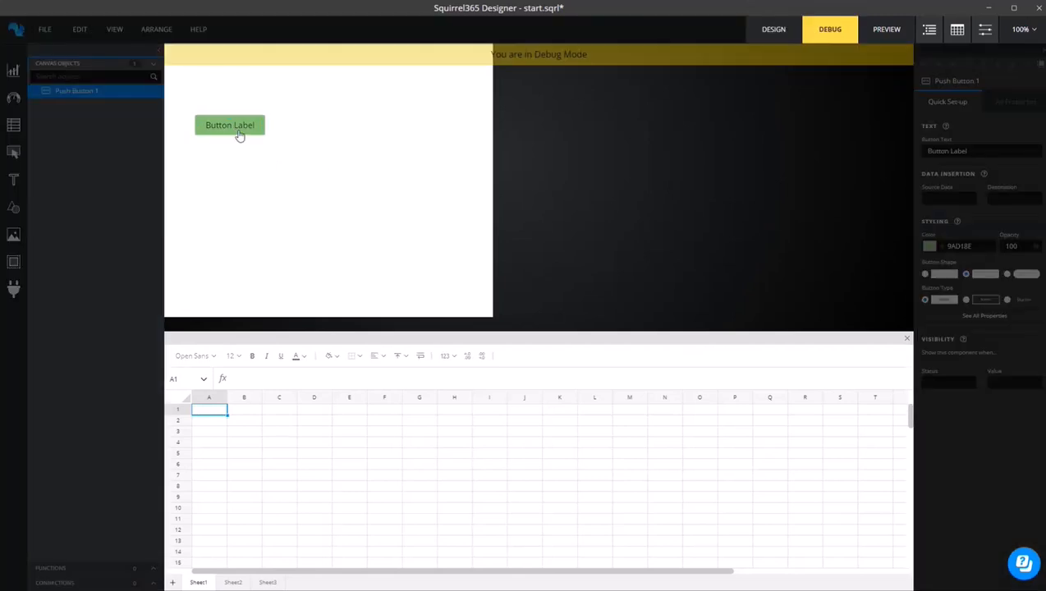
left_click(761, 35)
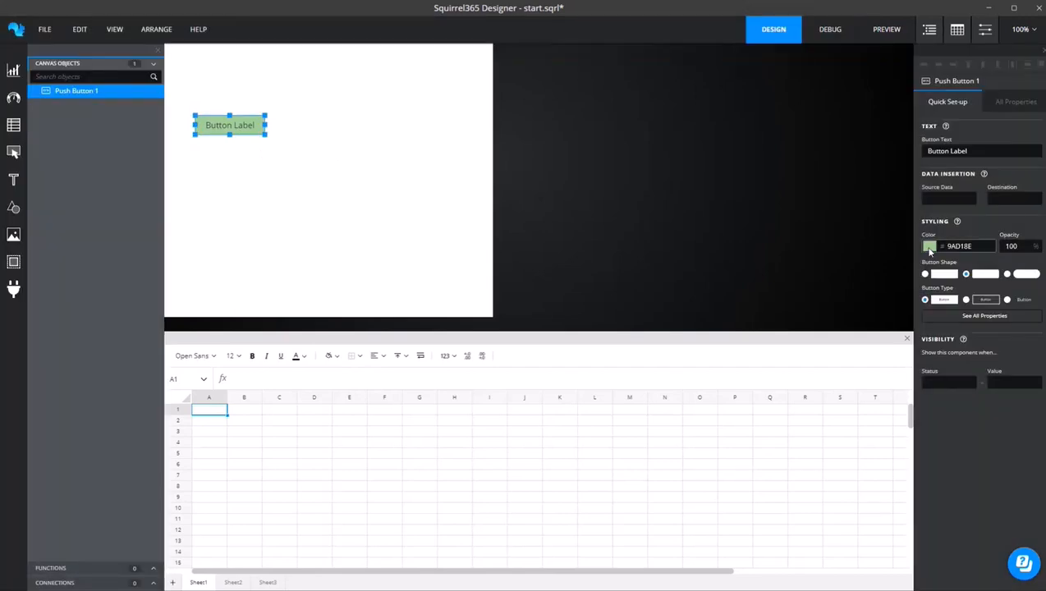
- Override the push button's default fill with yellow D7E048 in its full properties and check it in debug mode
left_click(977, 314)
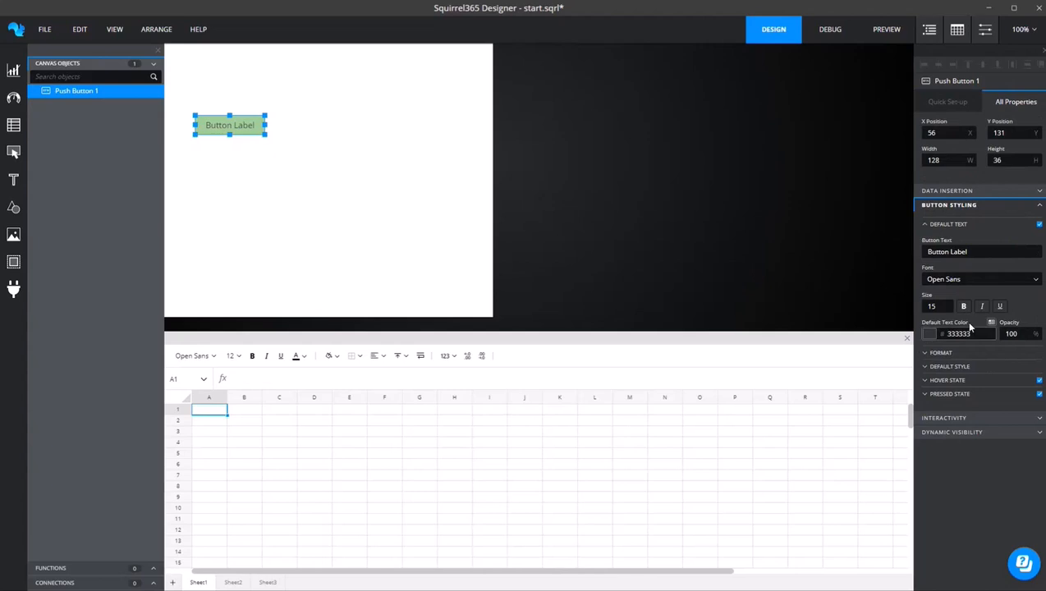
left_click(937, 368)
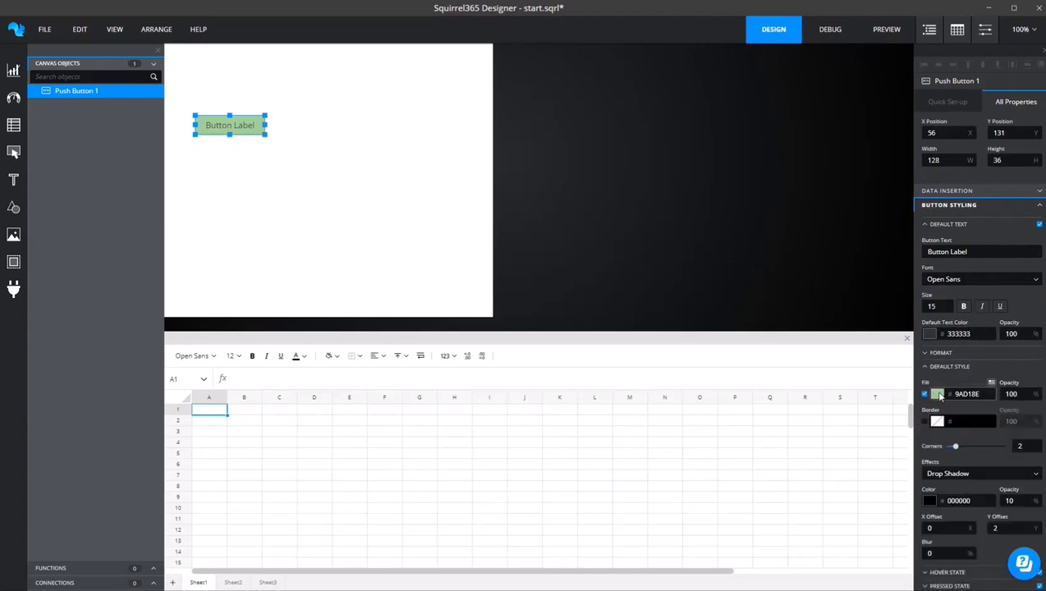
left_click(938, 394)
left_click(1027, 479)
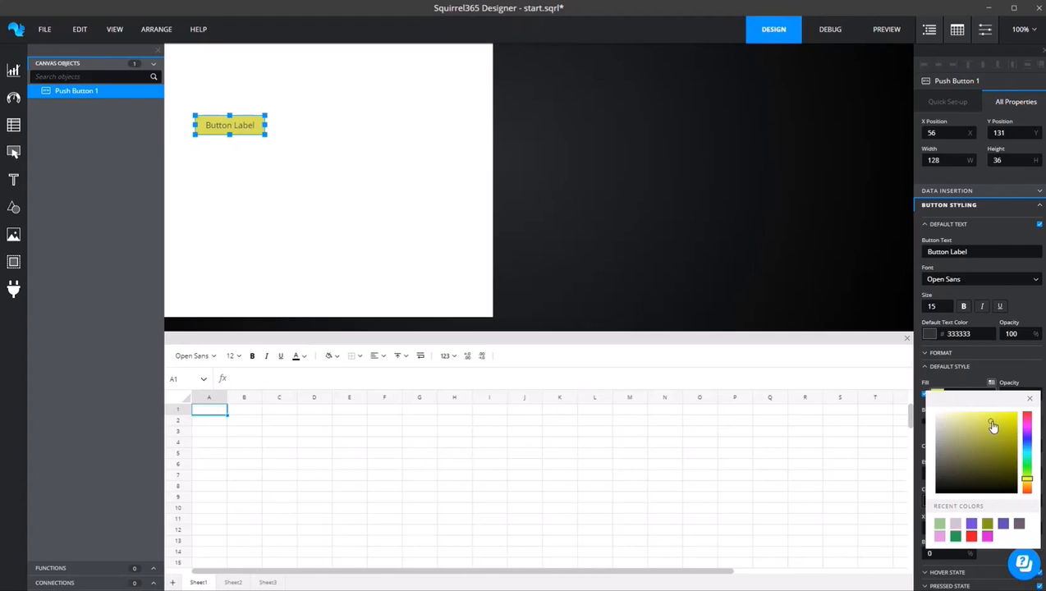
left_click(1029, 399)
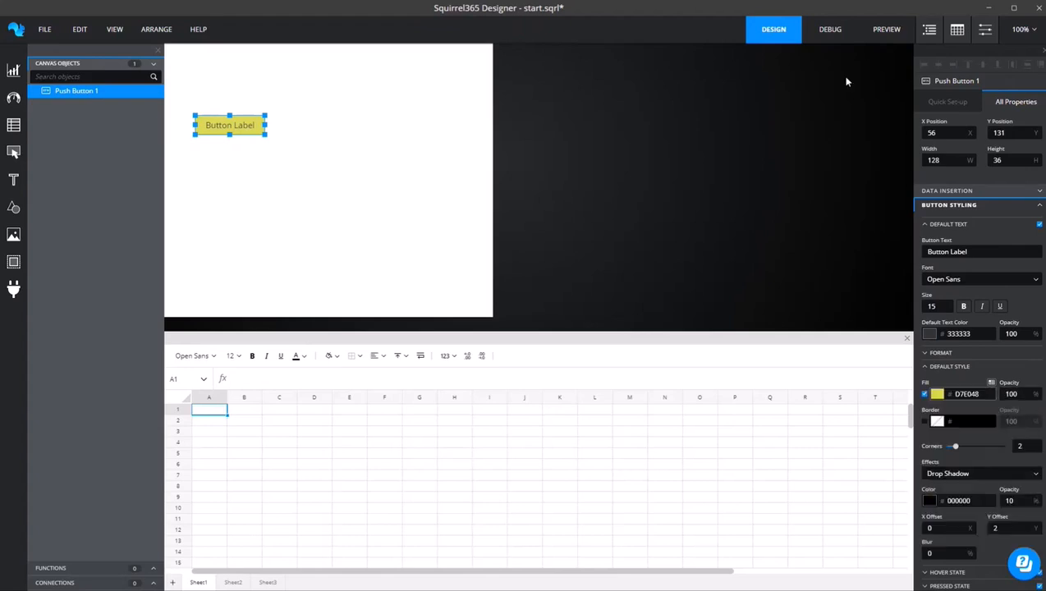
left_click(830, 45)
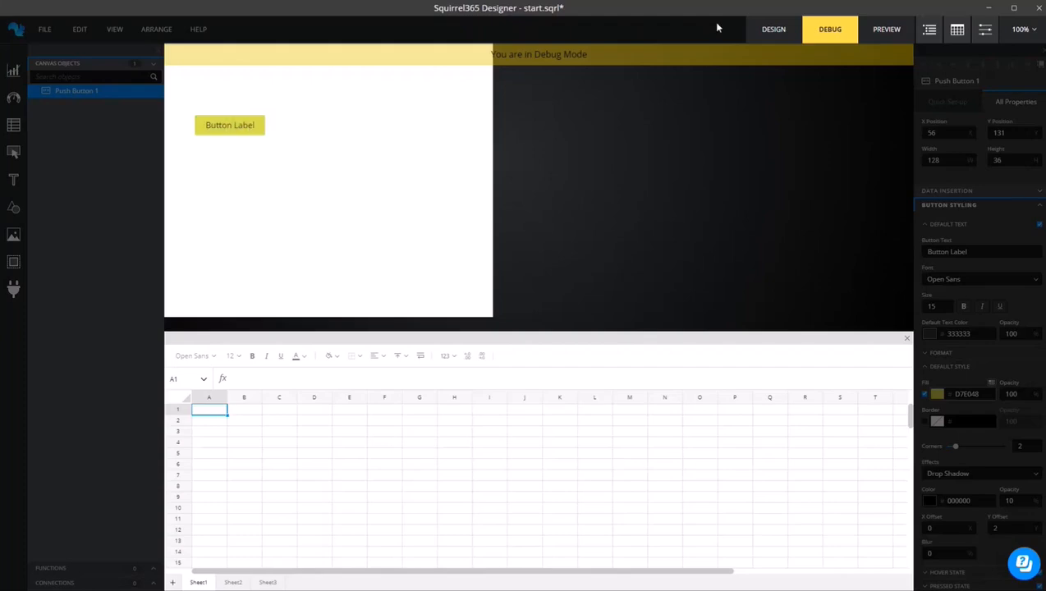
left_click(768, 31)
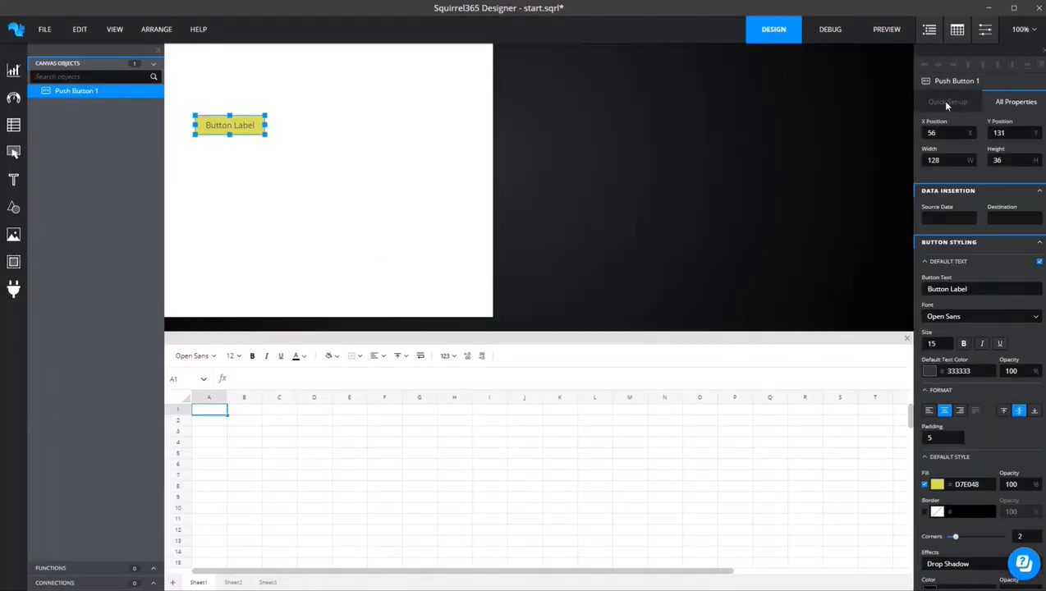
- Reapply the quick set-up color 9AD18E to the push button and check its hover appearance in debug mode
left_click(947, 102)
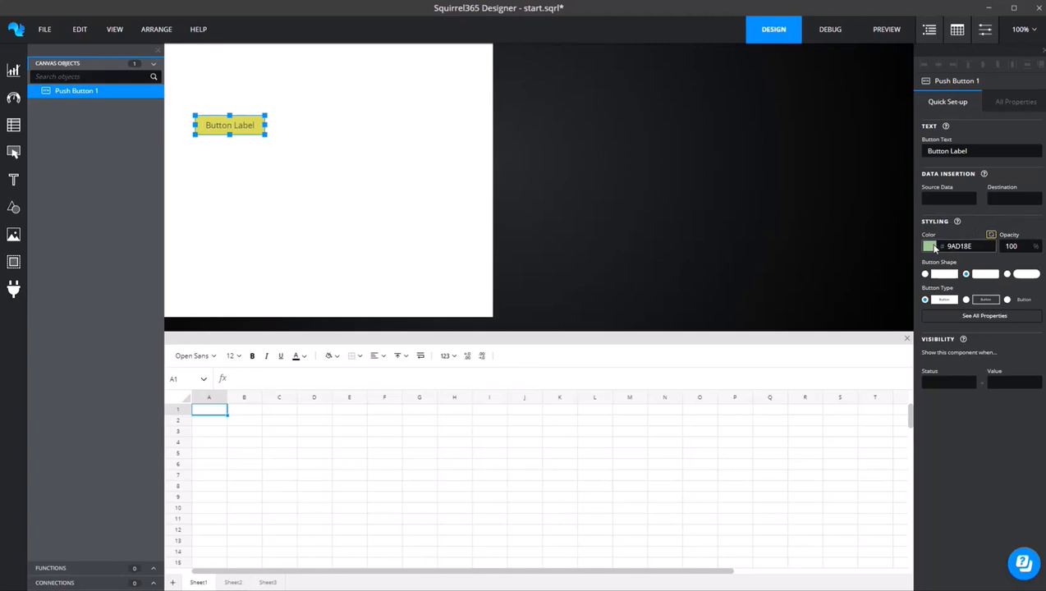
left_click(991, 236)
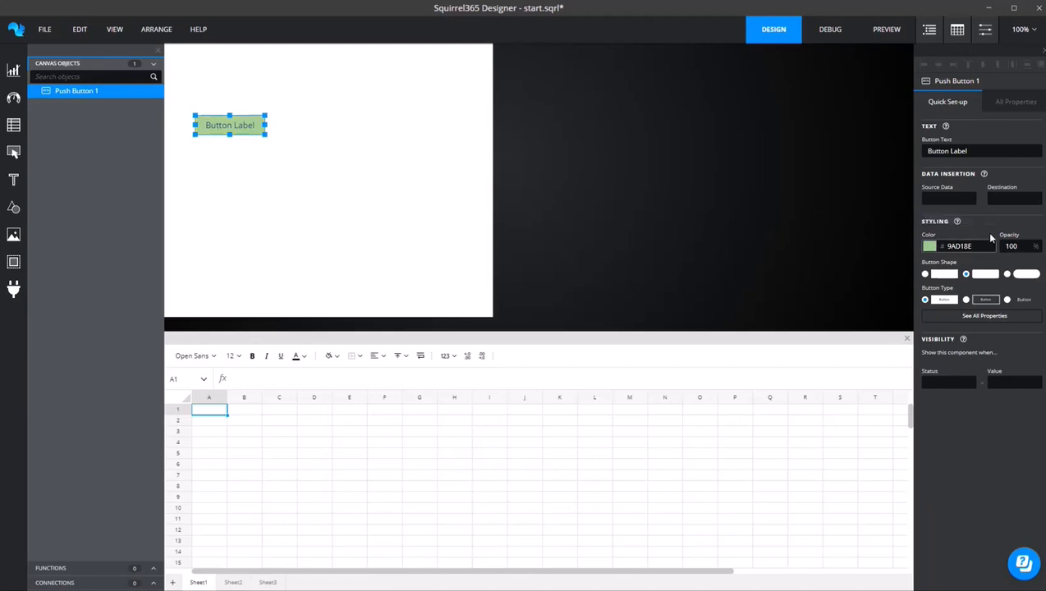
left_click(832, 34)
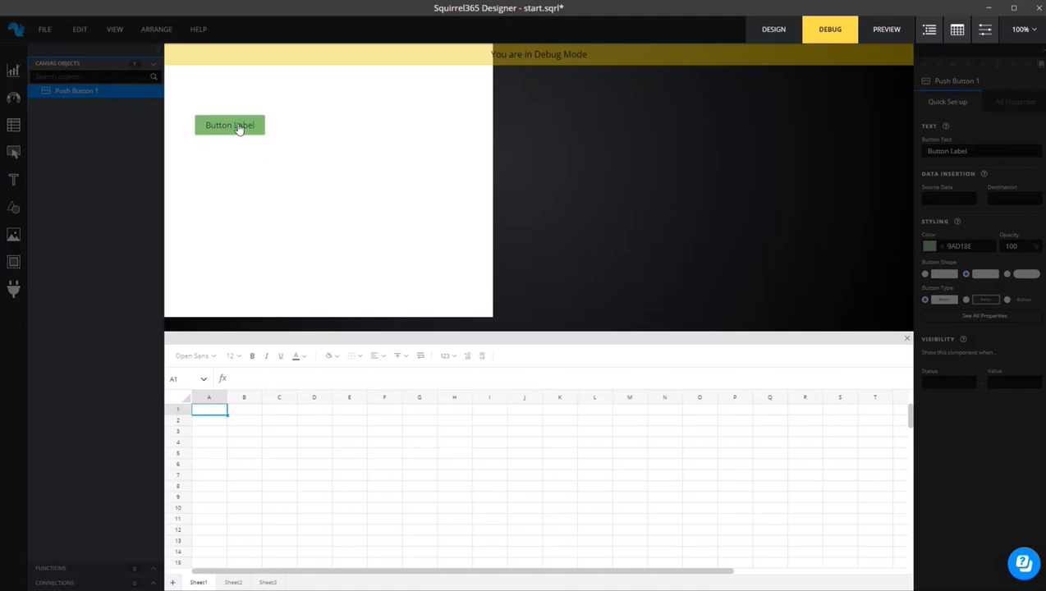
left_click(774, 33)
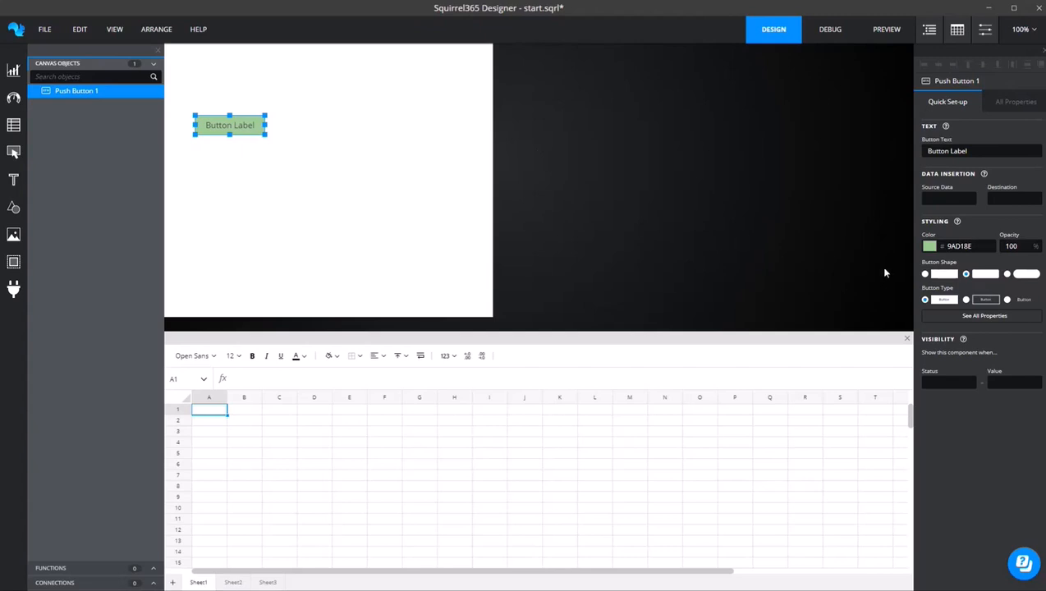
- Try the square, slightly rounded and fully rounded button shapes on the push button, ending with fully rounded
left_click(256, 152)
left_click(249, 129)
left_click(941, 276)
left_click(362, 176)
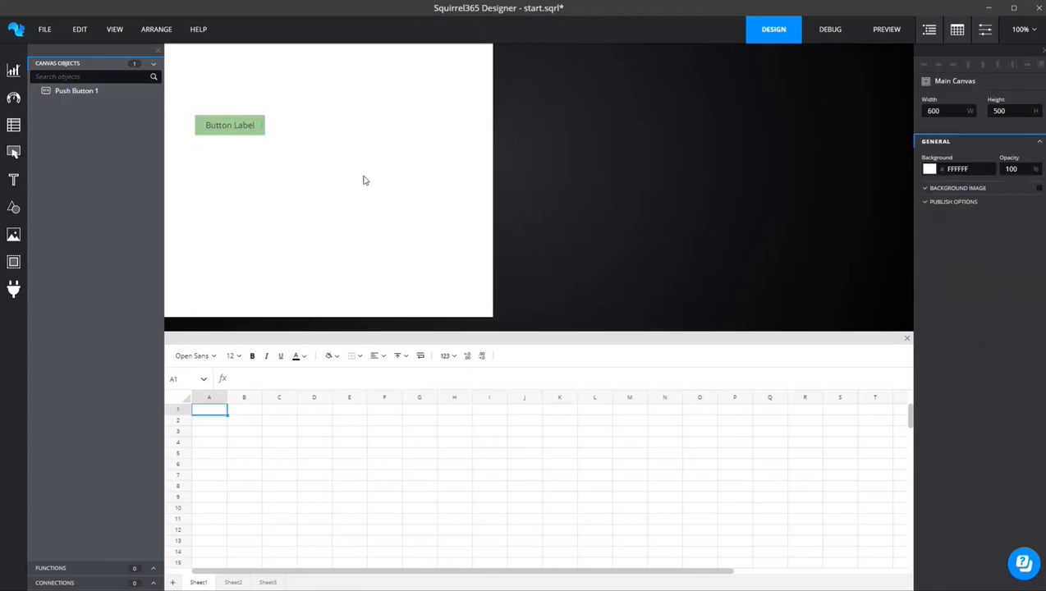
left_click(240, 124)
left_click(986, 277)
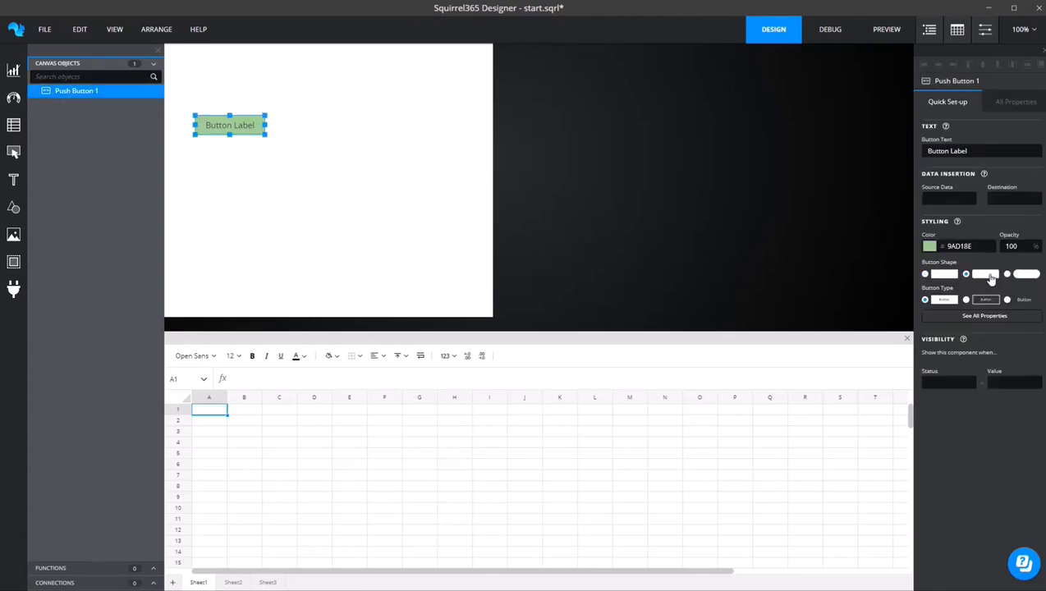
left_click(1022, 281)
left_click(358, 189)
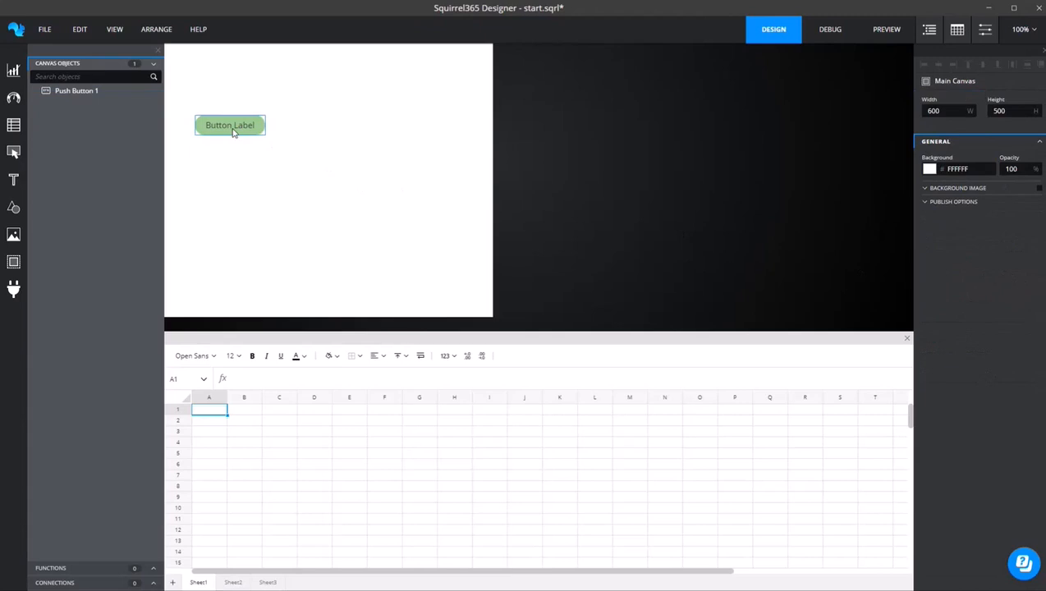
- Check the fully rounded push button's corner setting in its default style properties
left_click(230, 134)
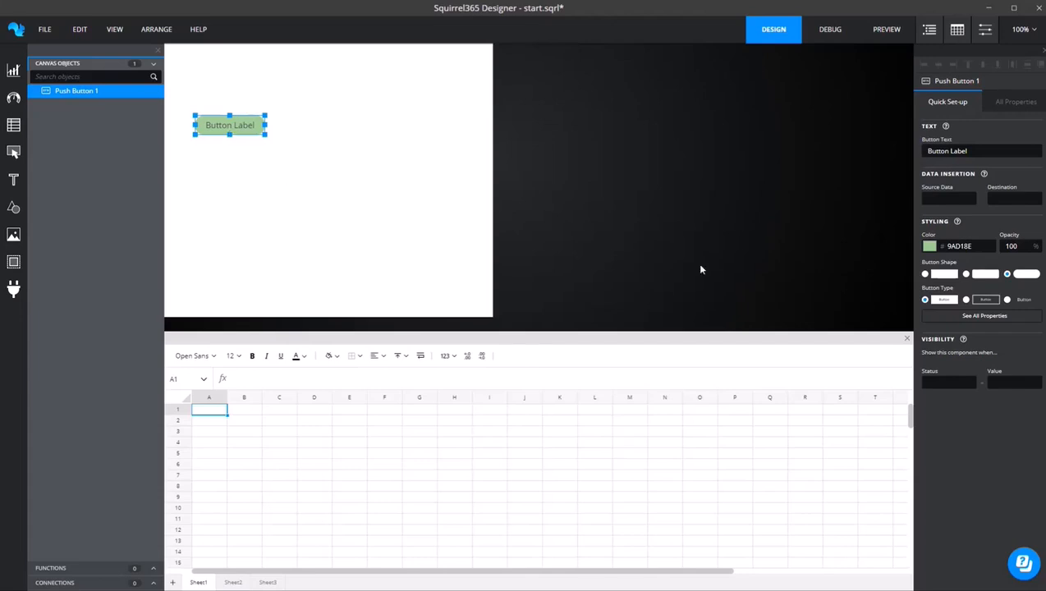
left_click(991, 319)
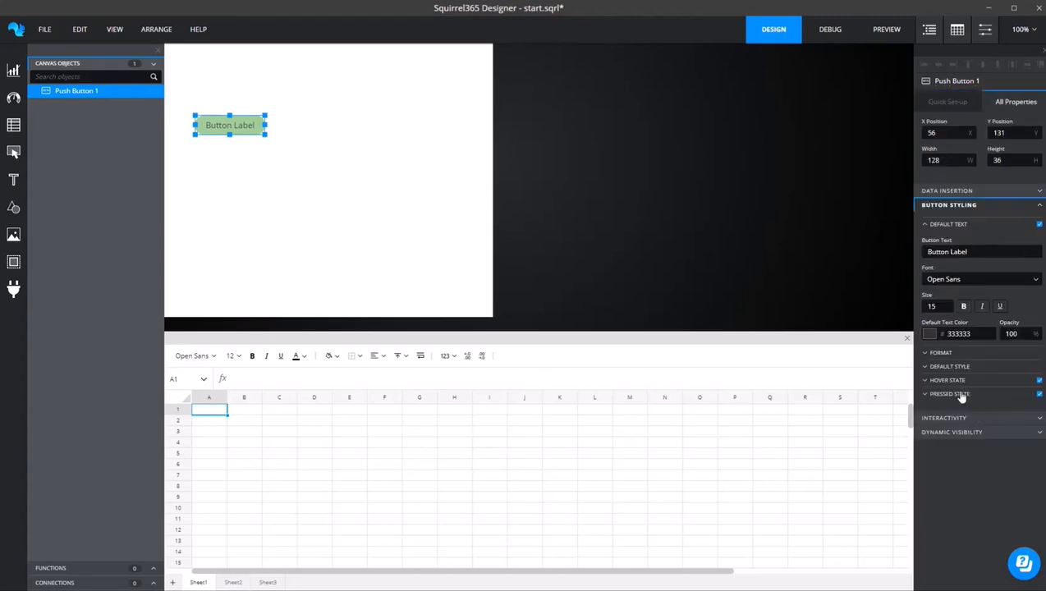
left_click(946, 368)
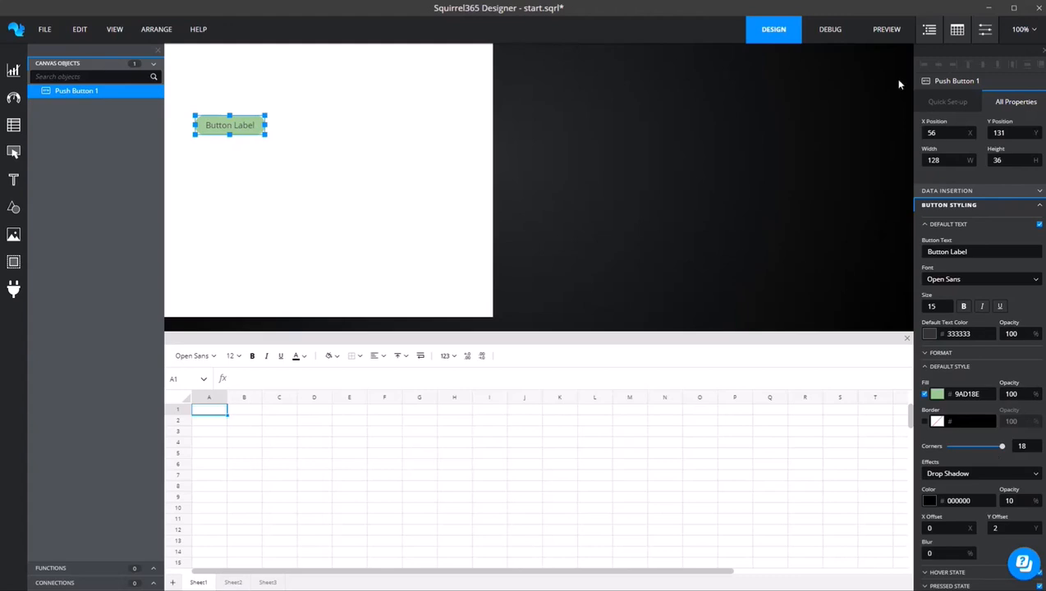
- Set the push button's shape to square corners and check the corner setting in its full properties
left_click(945, 102)
left_click(925, 275)
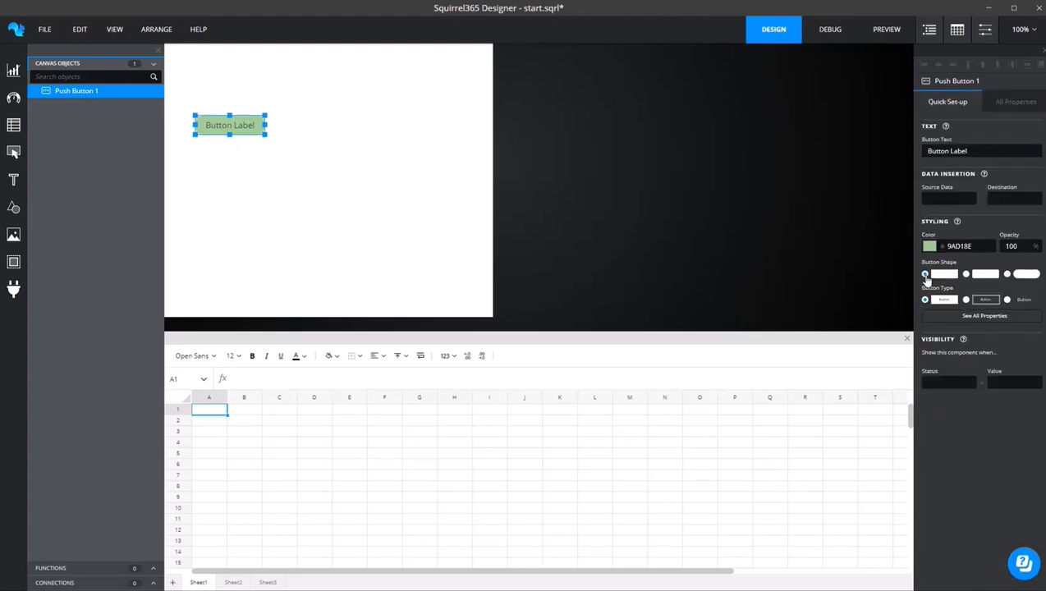
left_click(1012, 102)
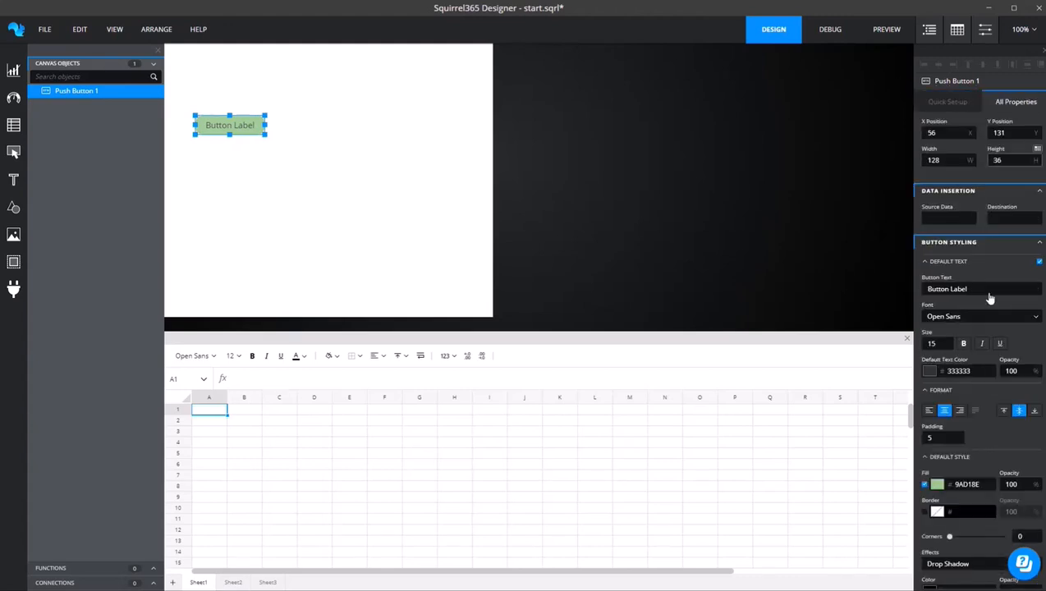
left_click(943, 262)
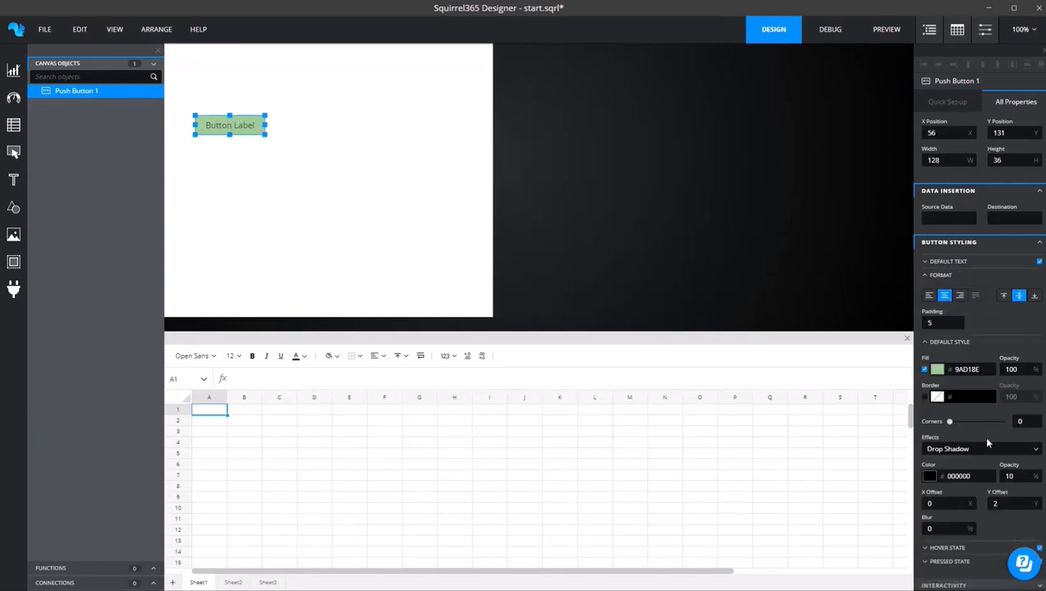
left_click(946, 101)
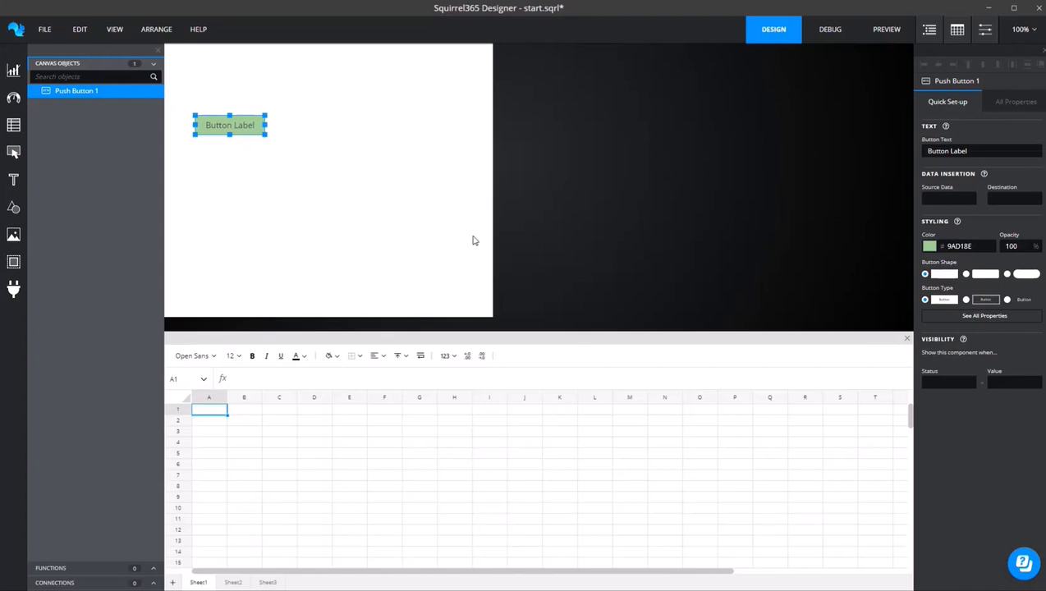
- Place a dropdown below the push button and set its default selection to First item selected
left_click(13, 154)
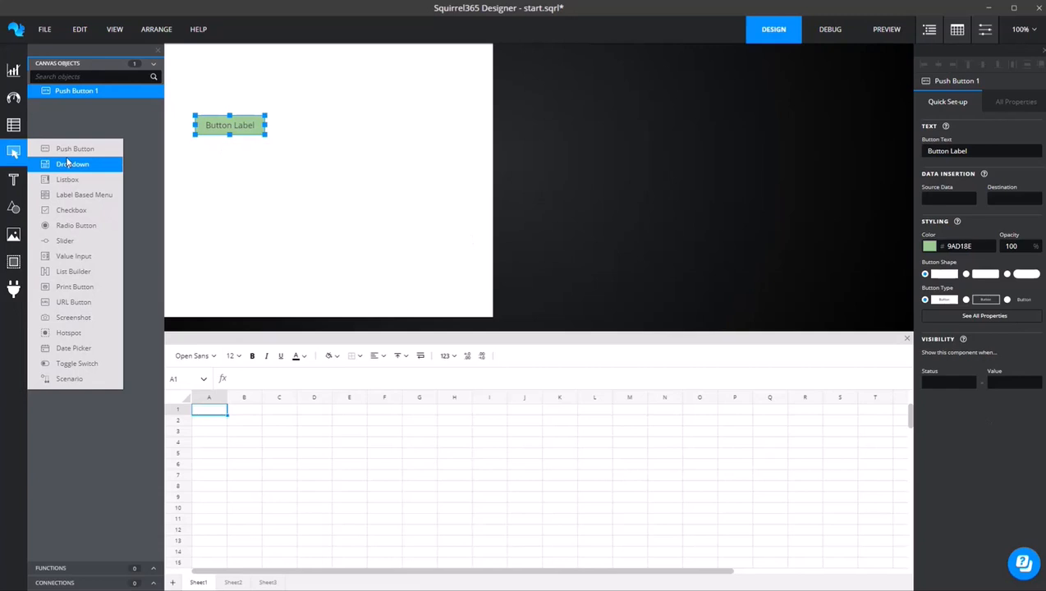
left_click_drag(70, 164, 228, 172)
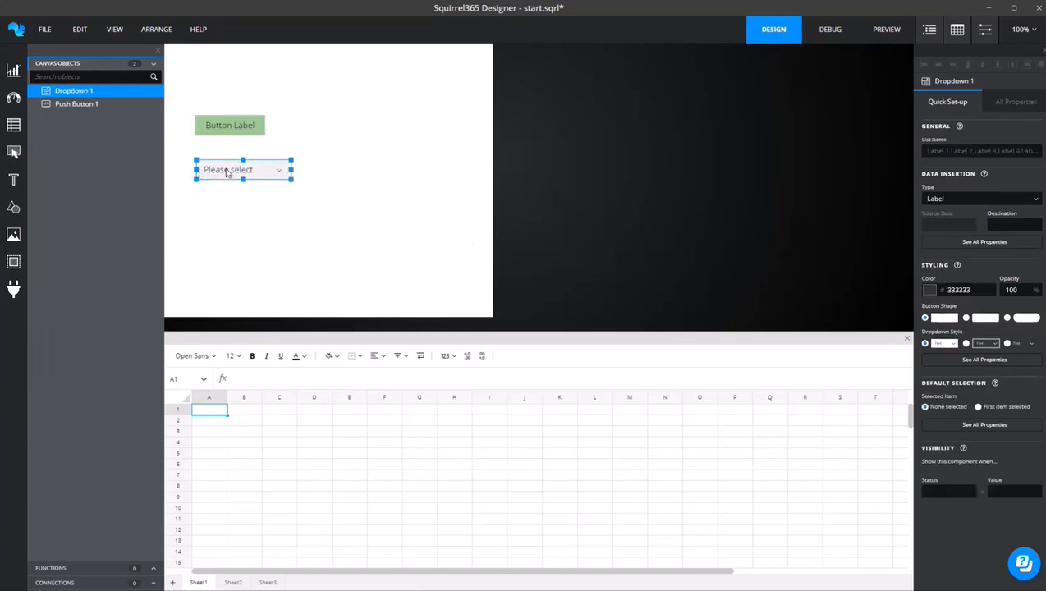
left_click(225, 152)
left_click(224, 170)
left_click(978, 408)
- Enter the list labels A, B and C in cells A2 to A4 of Sheet1
left_click(215, 421)
type("A")
key("Return")
type("B")
key("Return")
type("C")
key("Return")
- Bind the dropdown's list items to the range Sheet1!A2:A4
left_click(215, 421)
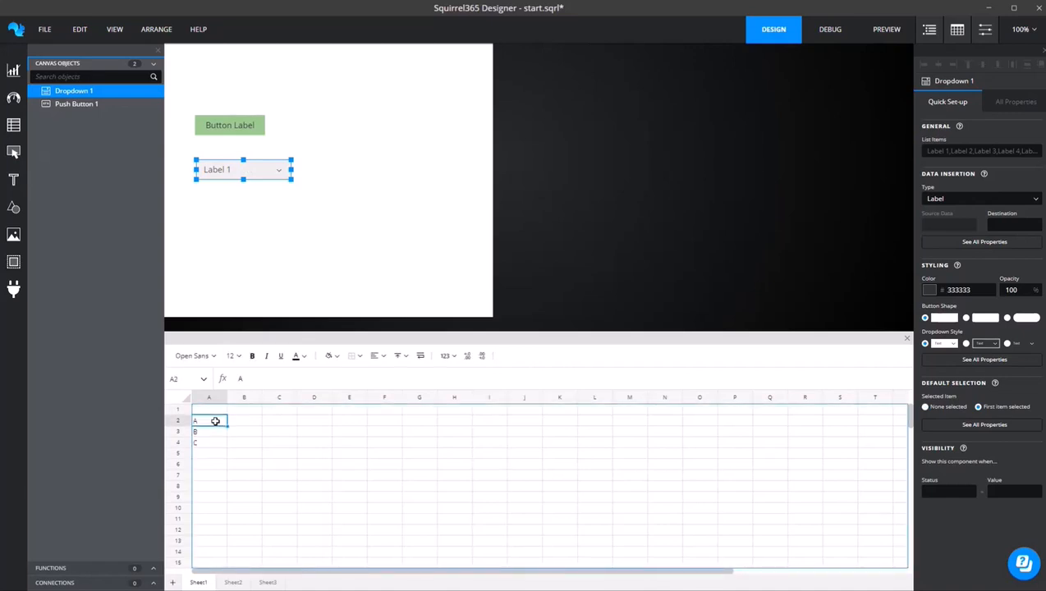
left_click_drag(225, 422, 216, 443)
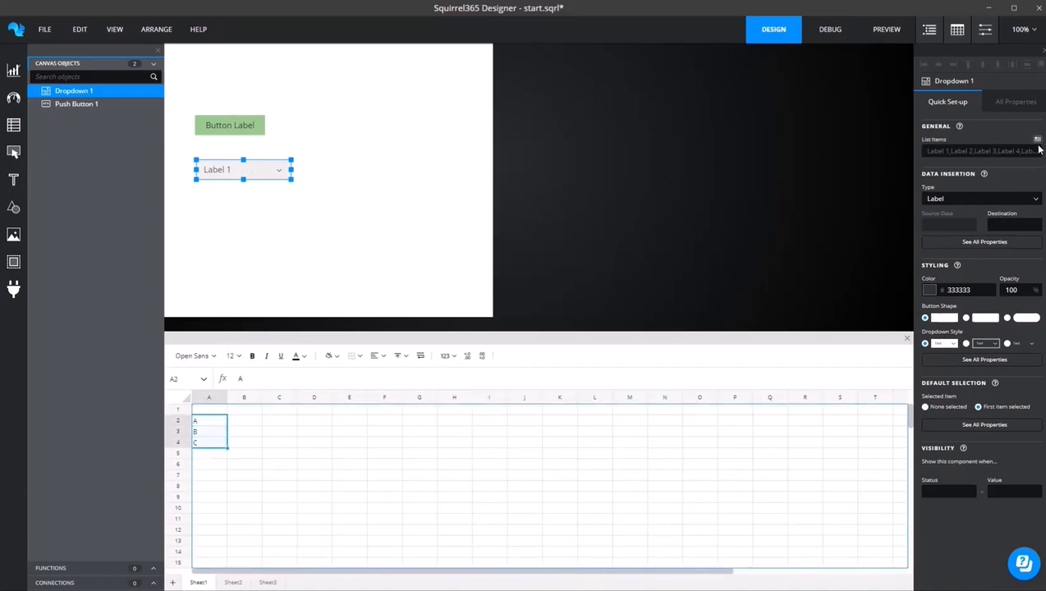
left_click(1039, 142)
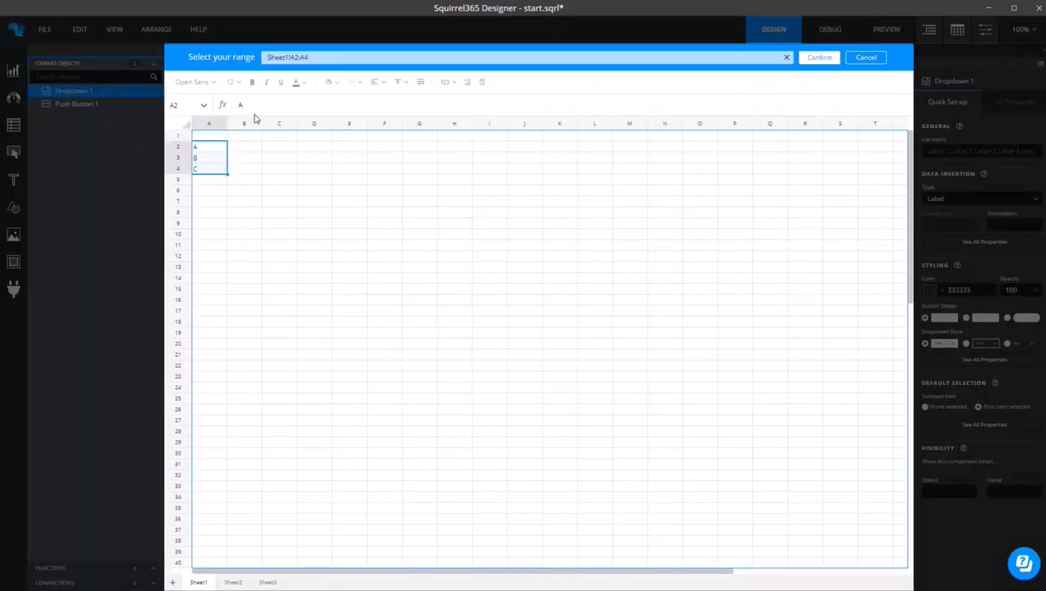
left_click(808, 60)
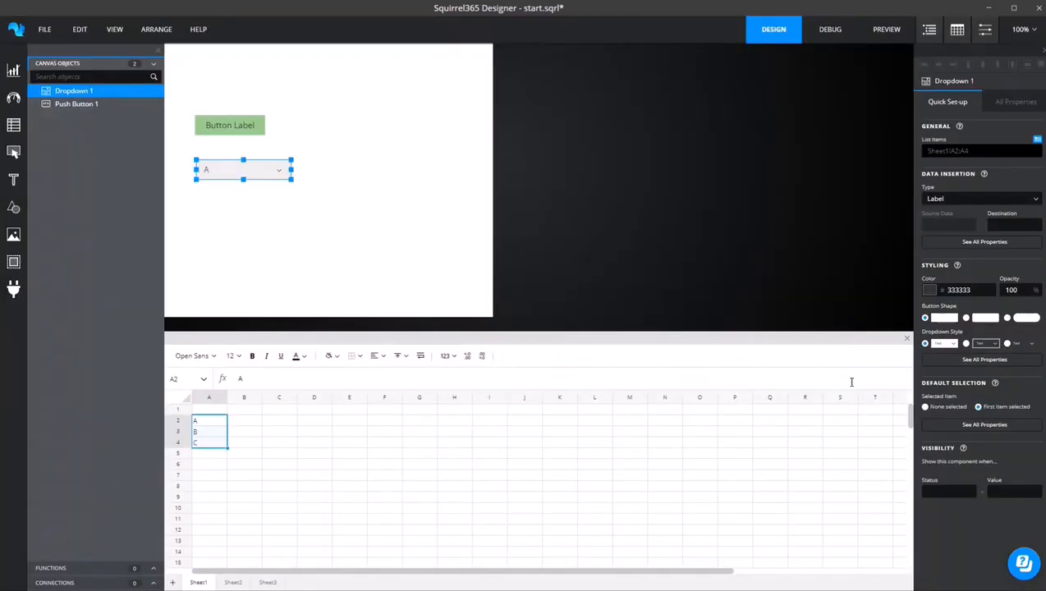
- Compare the dropdown's None selected and First item selected options, and set its Selected Item type to Label in the full properties
left_click(926, 408)
left_click(978, 408)
left_click(985, 426)
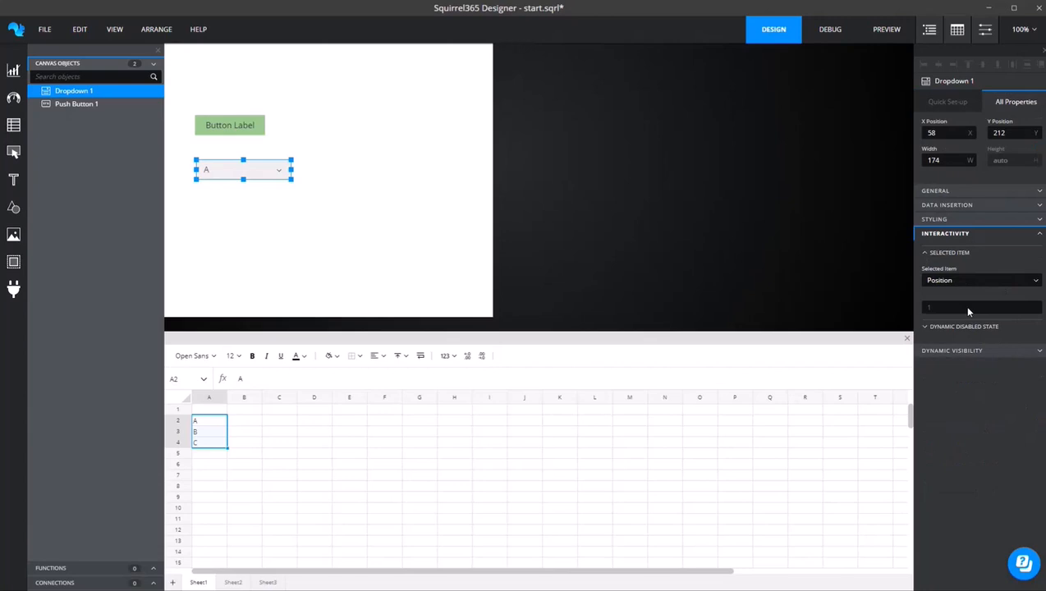
left_click(967, 282)
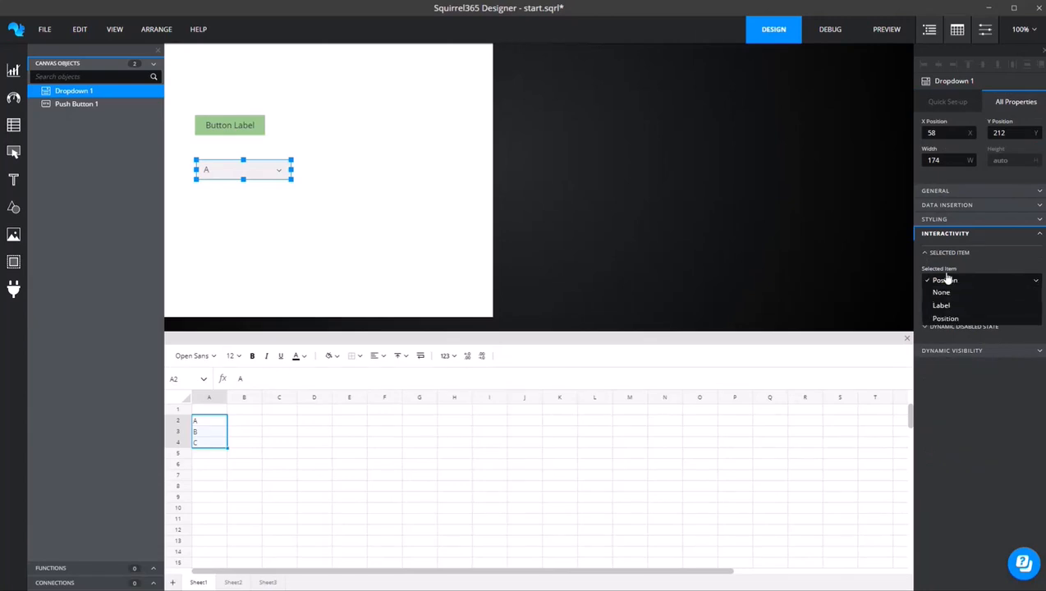
left_click(941, 304)
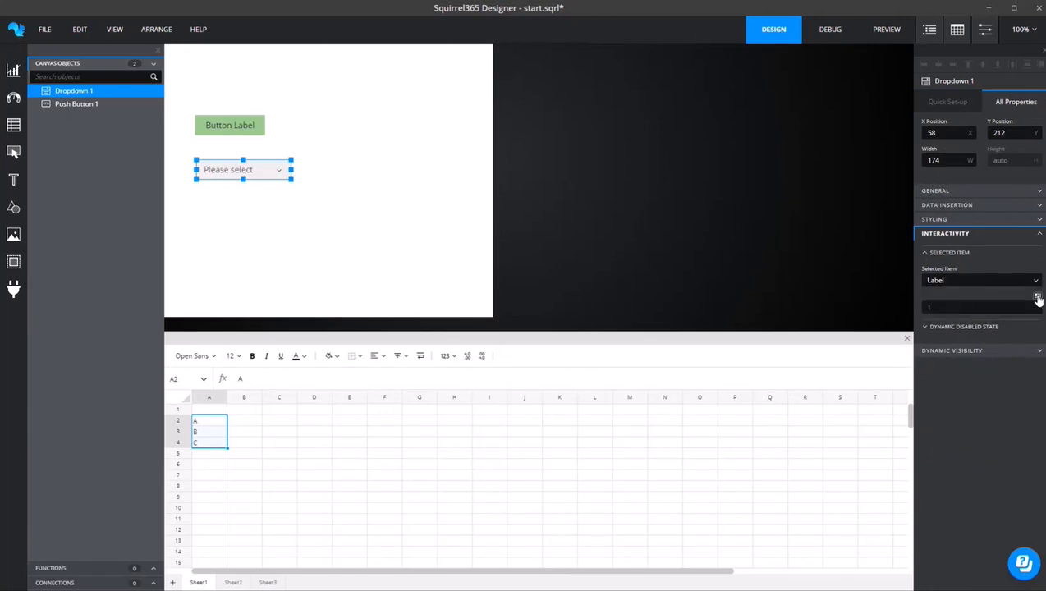
- Link the dropdown's selected label to cell Sheet1!A2 and check how quick set-up presents its default selection
left_click(1037, 299)
left_click(205, 202)
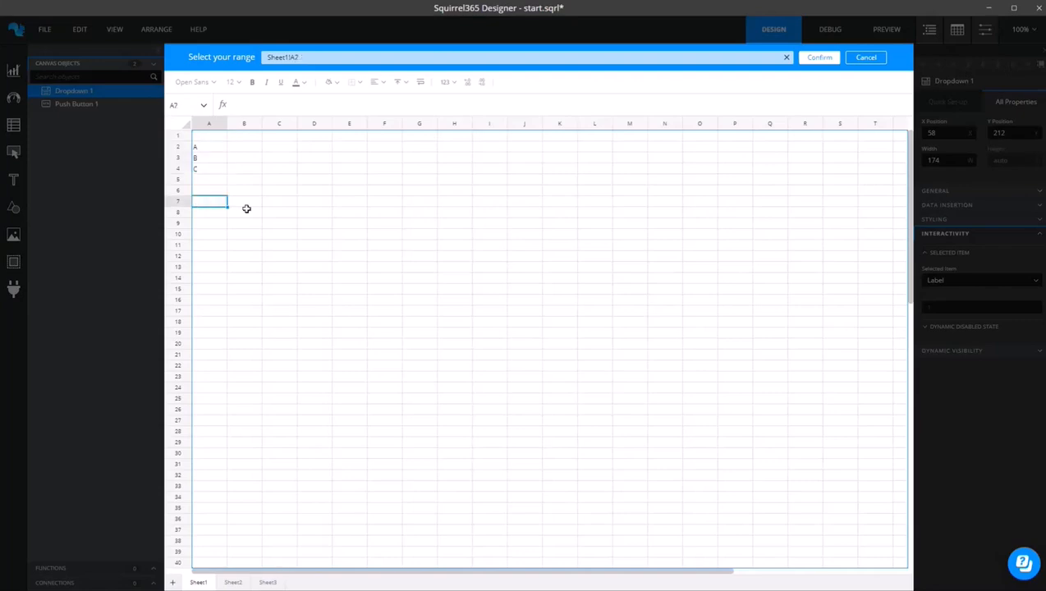
left_click(208, 146)
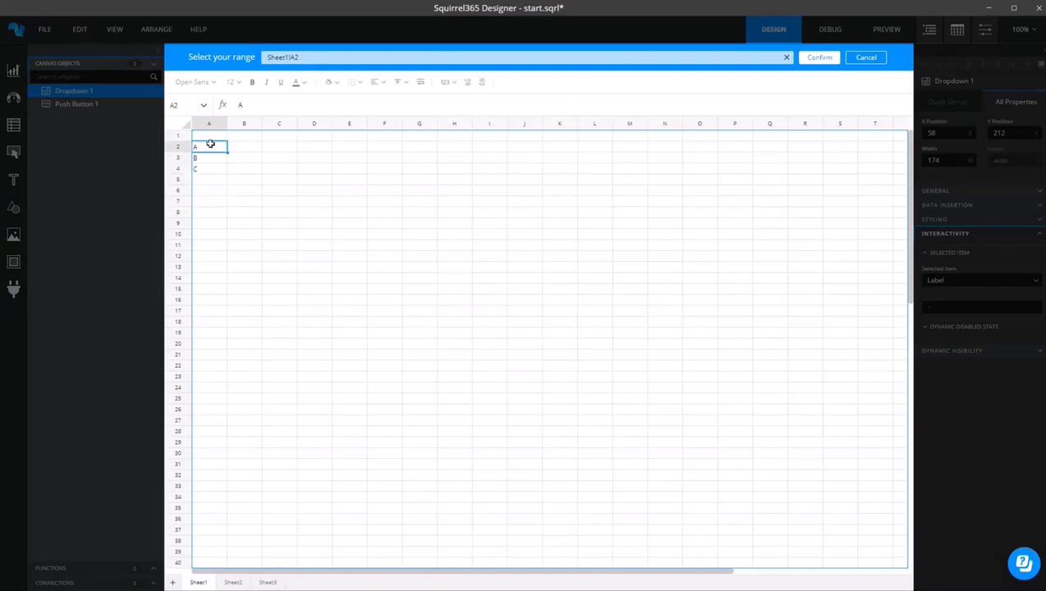
left_click(821, 58)
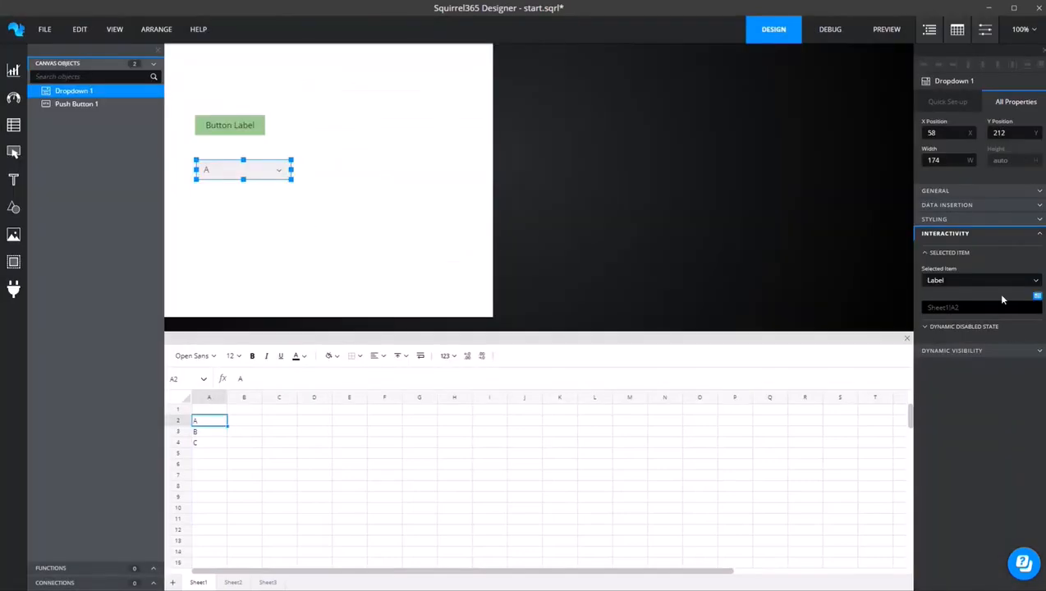
left_click(947, 102)
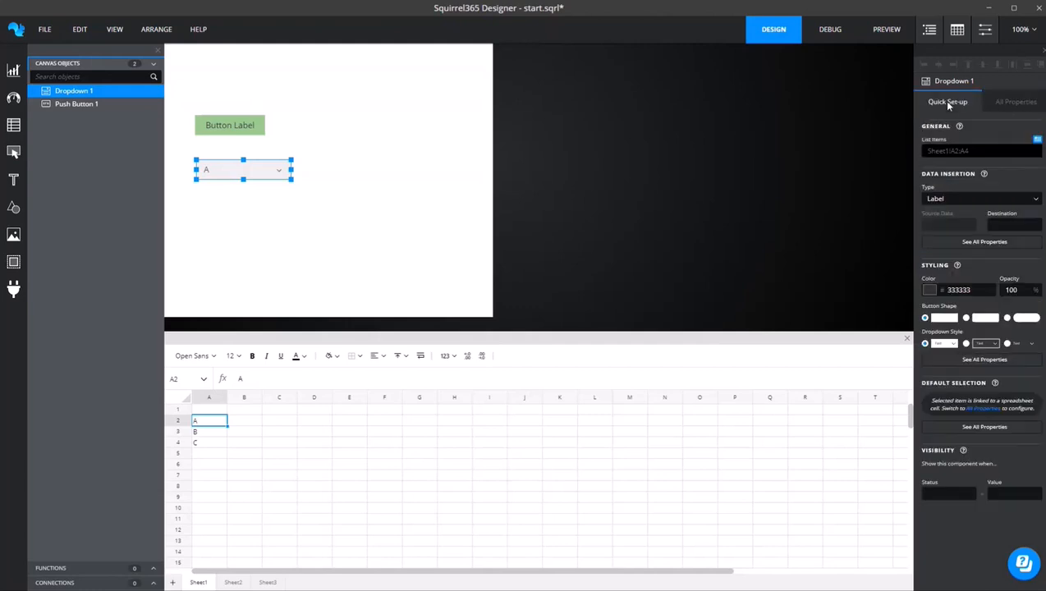
left_click(978, 409)
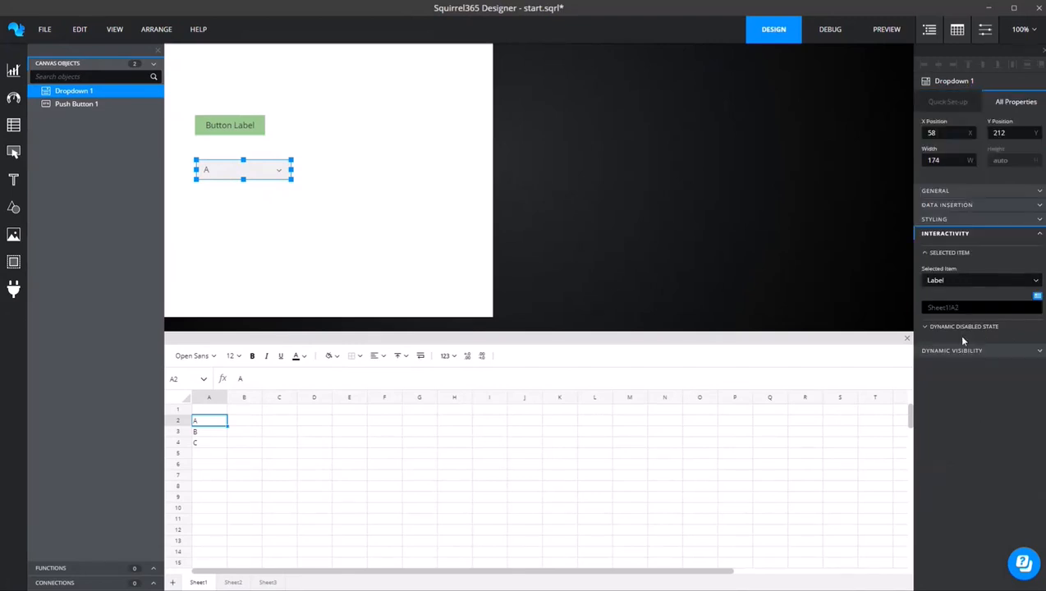
- Clear the dropdown's selected item cell link, set Selected Item to Position, and return to quick set-up
left_click(1037, 301)
left_click(790, 56)
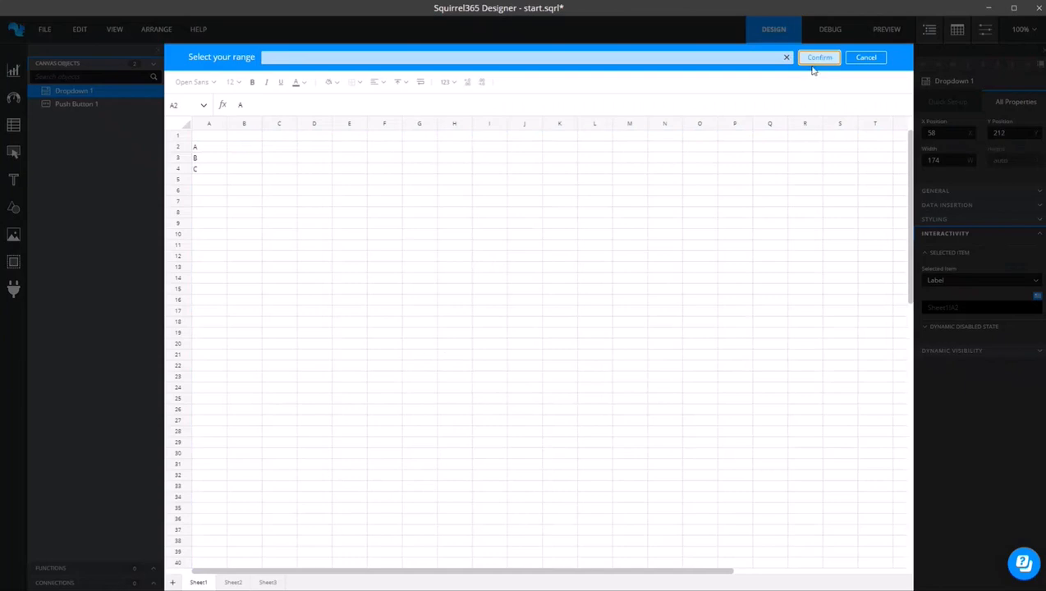
left_click(813, 60)
left_click(1011, 283)
left_click(961, 322)
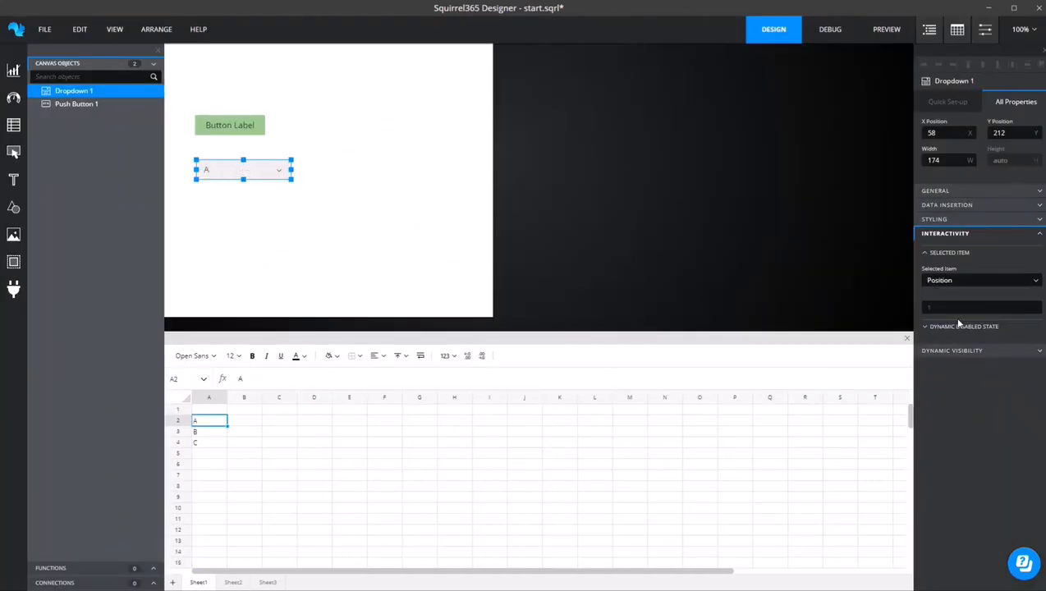
left_click(947, 101)
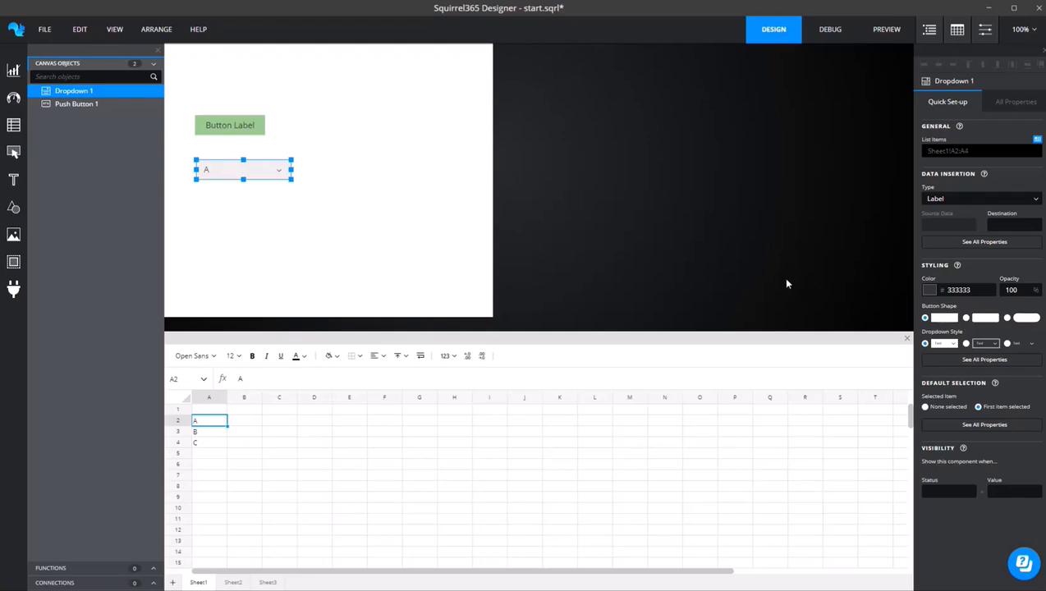
- Examine the dropdown's full properties with the Styling and Interactivity sections expanded
left_click(240, 127)
left_click(237, 172)
left_click(1017, 102)
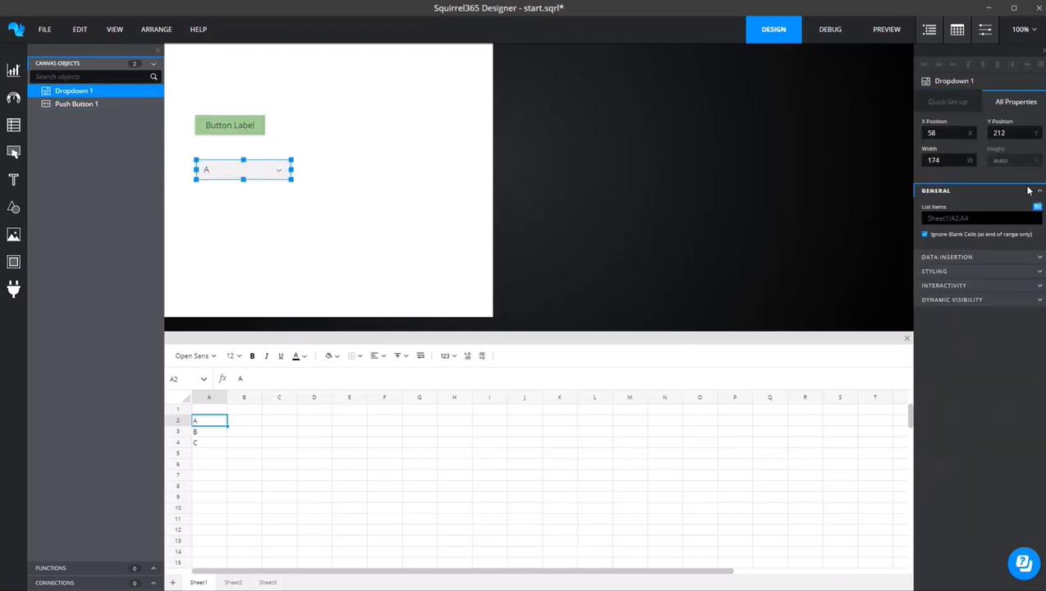
left_click(964, 272)
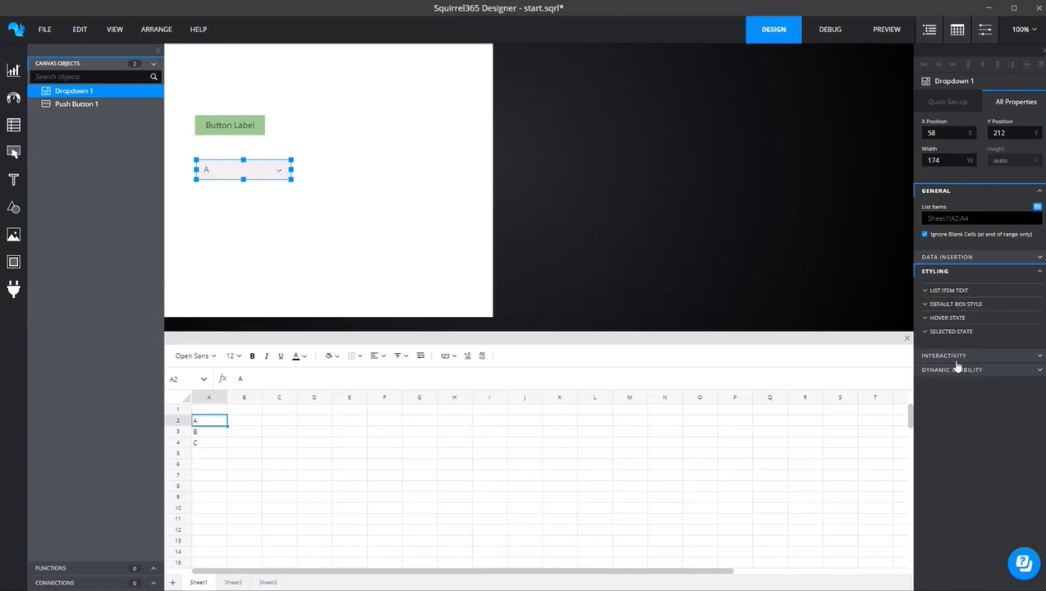
left_click(952, 358)
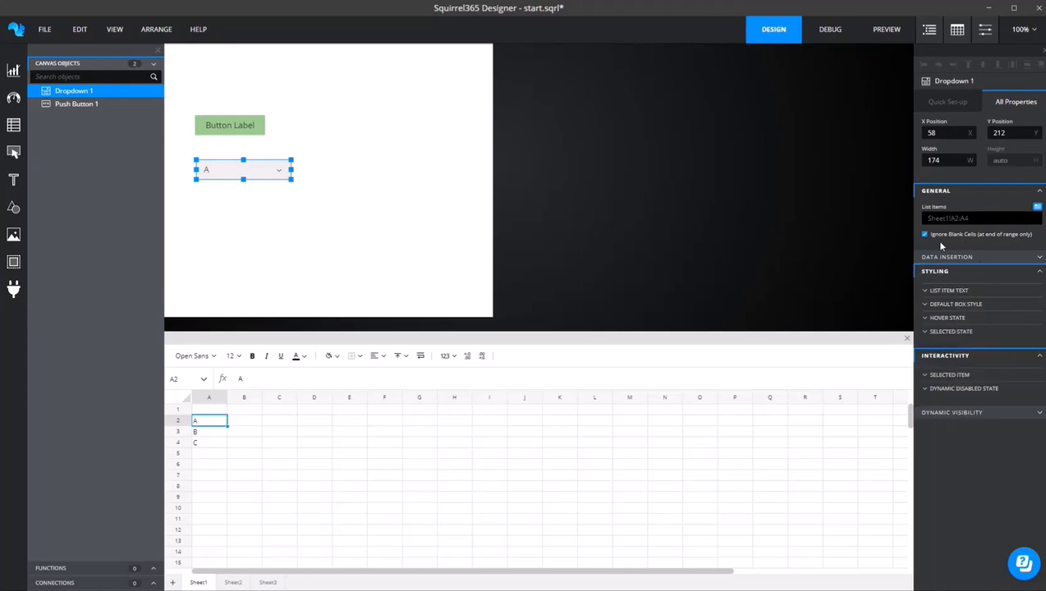
- Alternate the selection between the push button and the dropdown to compare which properties view each one keeps
left_click(223, 127)
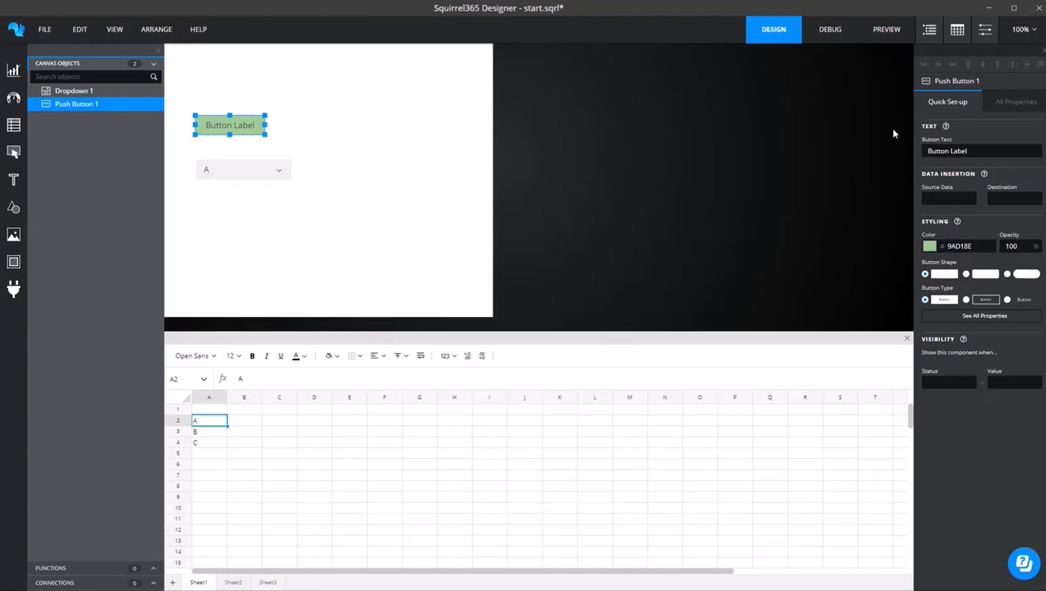
left_click(238, 170)
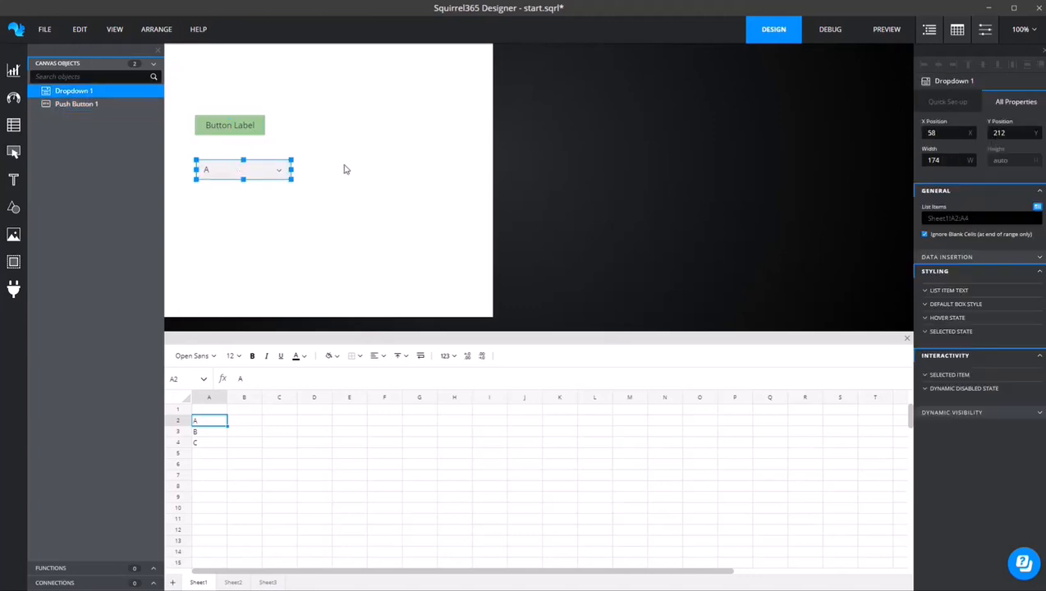
left_click(236, 126)
left_click(236, 165)
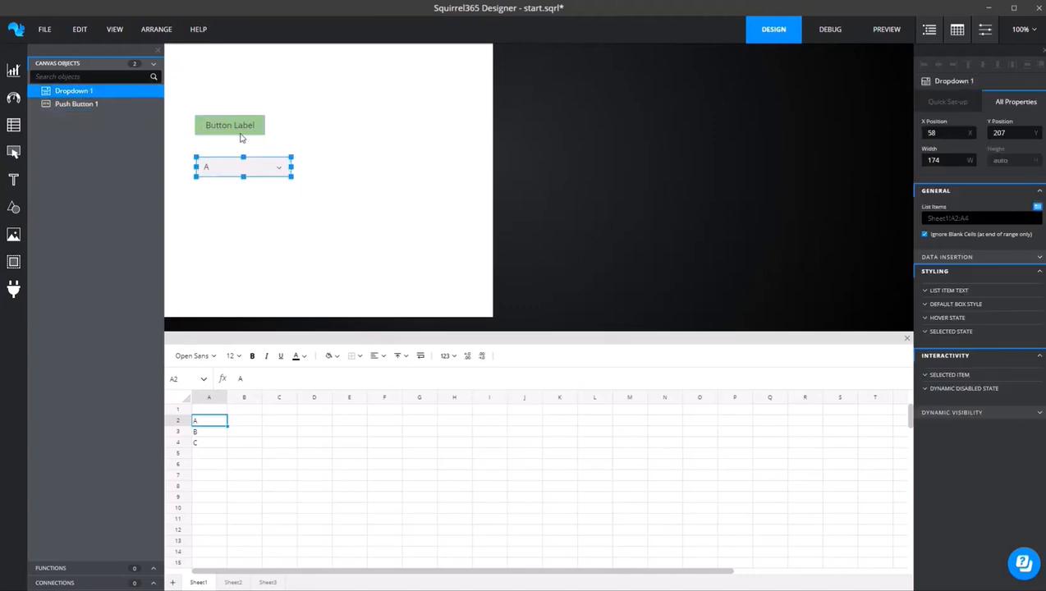
left_click(244, 133)
left_click(284, 172)
left_click(258, 127)
left_click(261, 166)
left_click(256, 127)
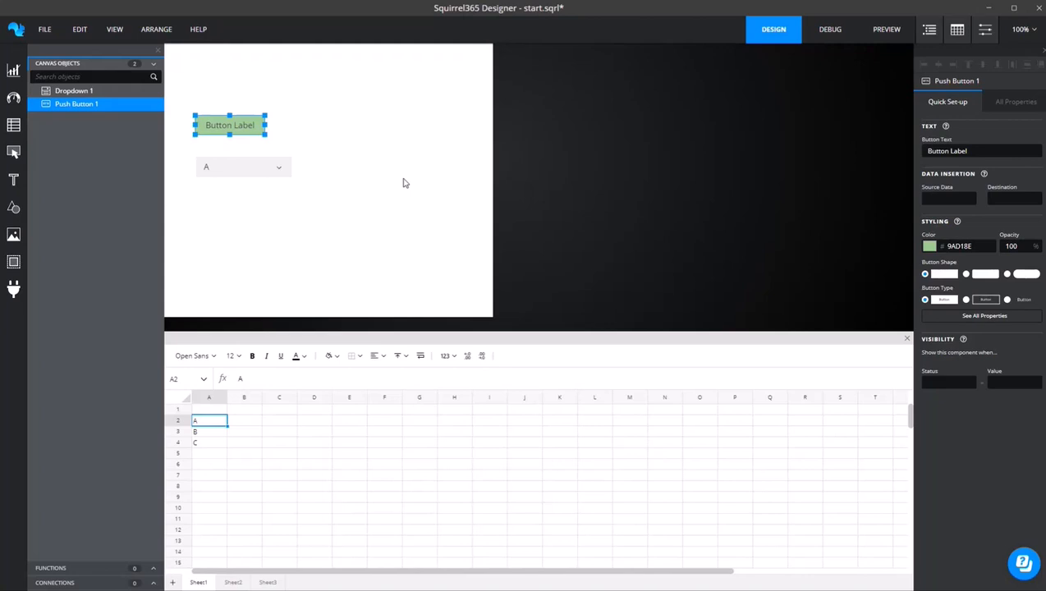
- Move the push button down on the canvas so it sits just above the dropdown
left_click_drag(241, 127, 246, 127)
left_click(321, 129)
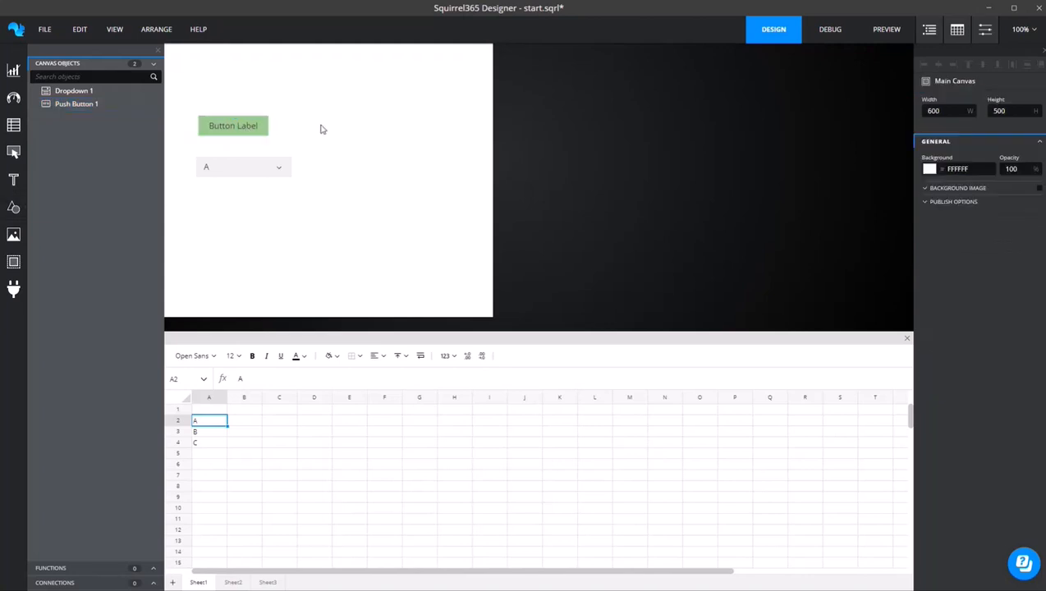
left_click(227, 127)
left_click_drag(228, 127, 225, 140)
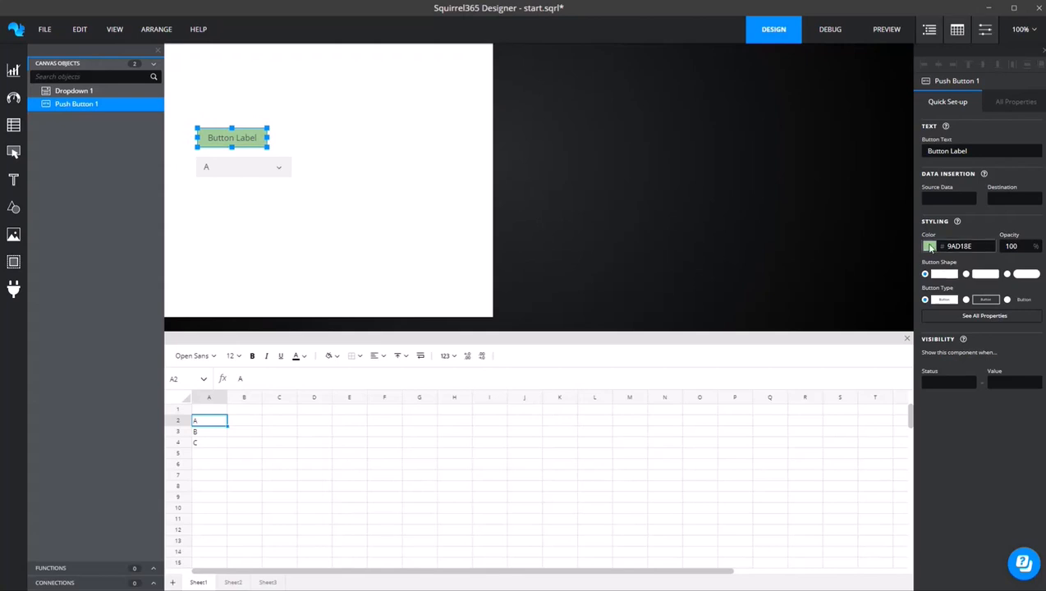
- Try the recent colours purple 724DDB and red E61927 on the push button
left_click(929, 247)
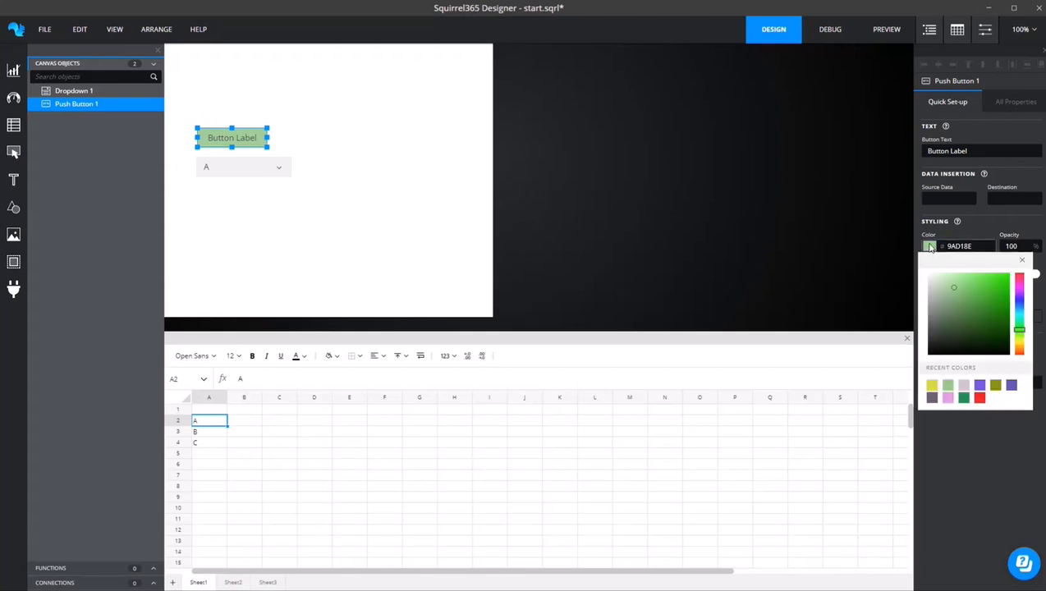
left_click(980, 386)
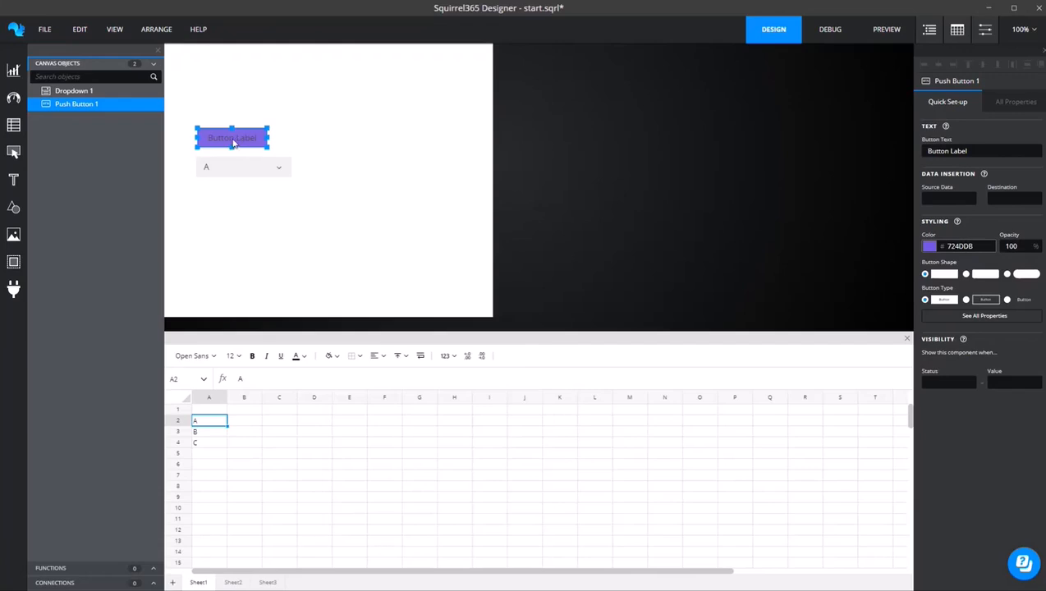
left_click(929, 247)
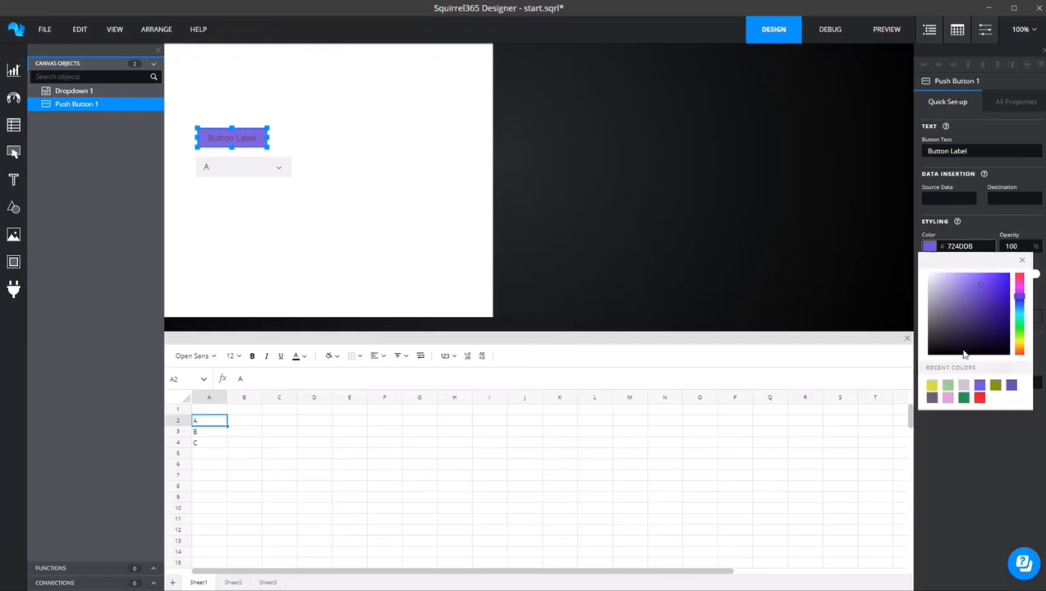
left_click(979, 399)
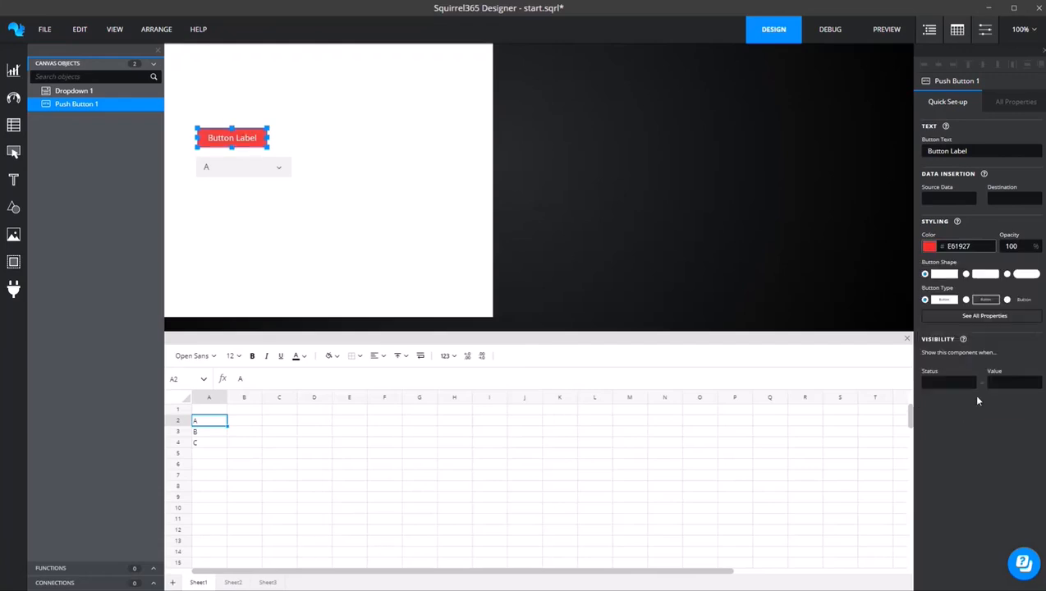
- Set the push button's colour to the custom pale yellow D3E082 and check the recent colours
left_click(930, 247)
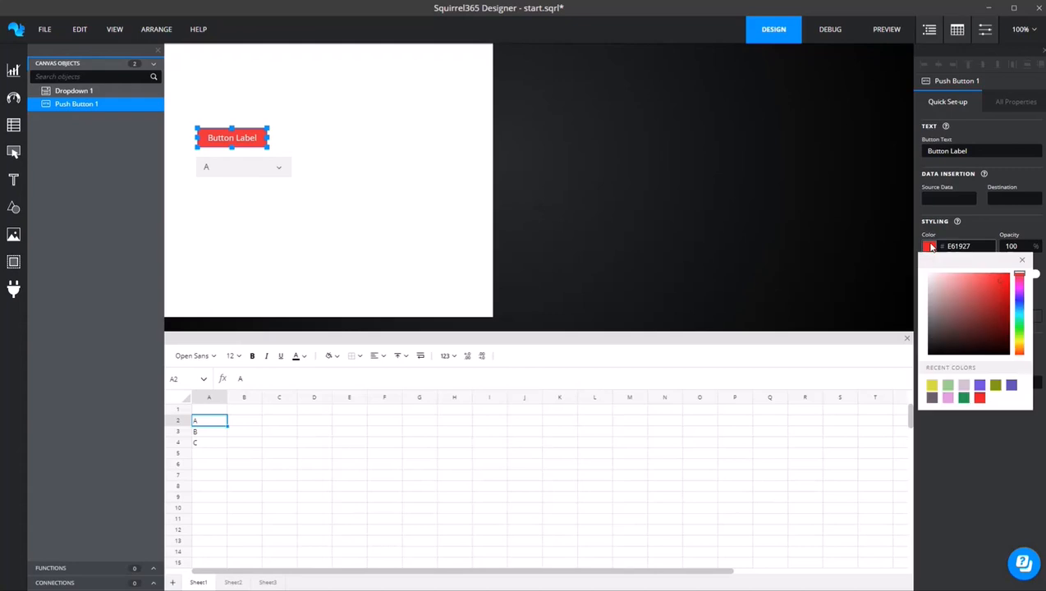
left_click(1020, 345)
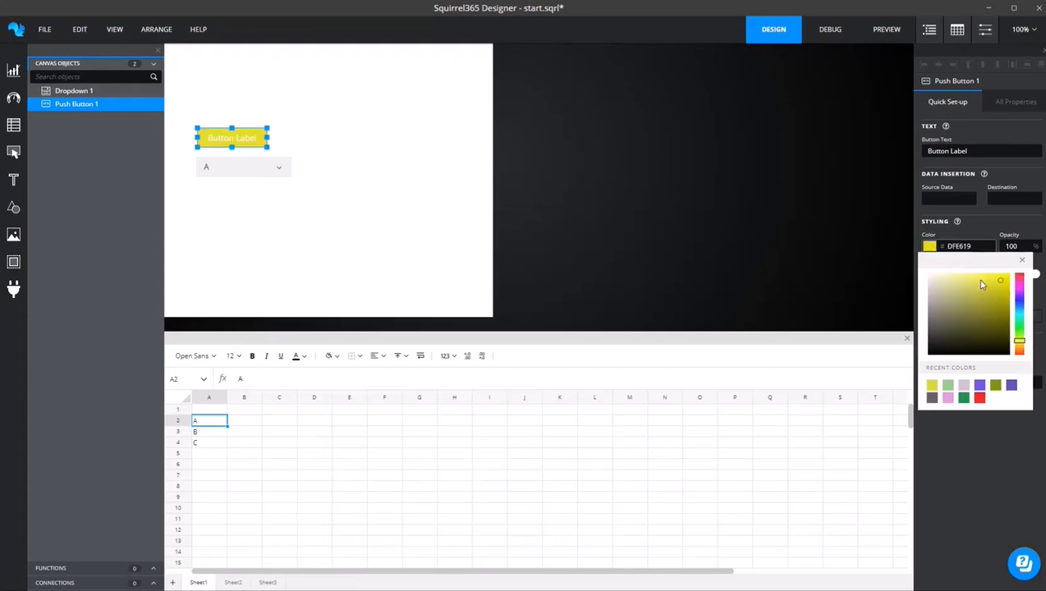
left_click(1019, 340)
left_click_drag(1000, 284, 963, 276)
left_click(966, 286)
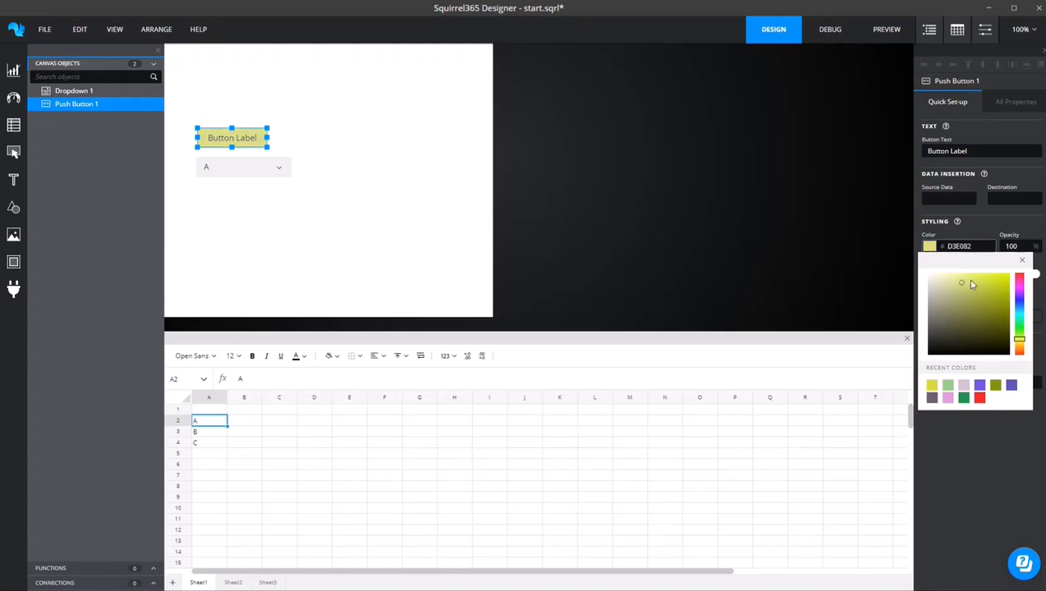
left_click(1022, 260)
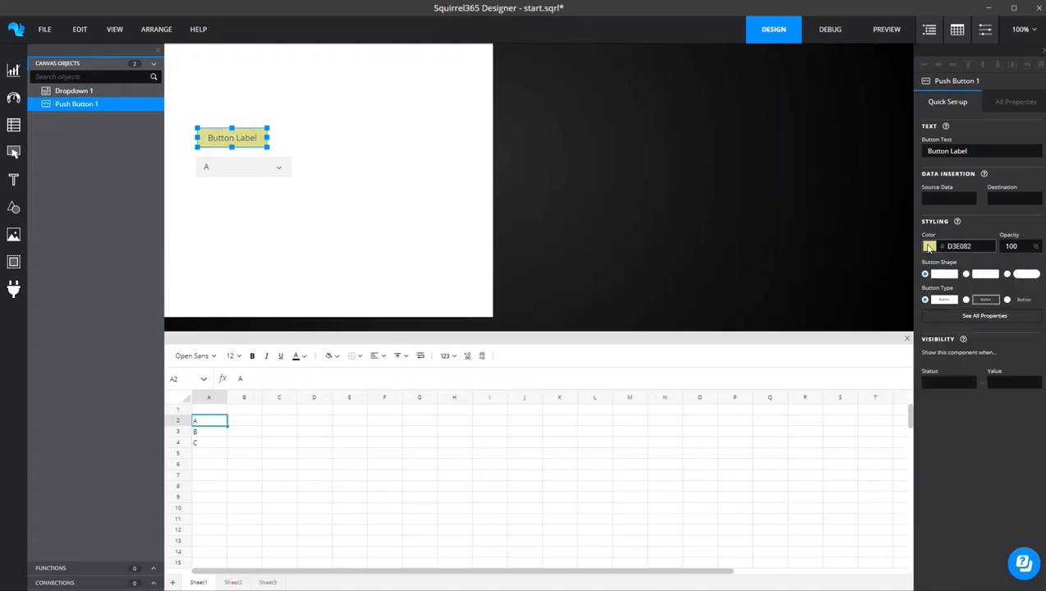
left_click(929, 246)
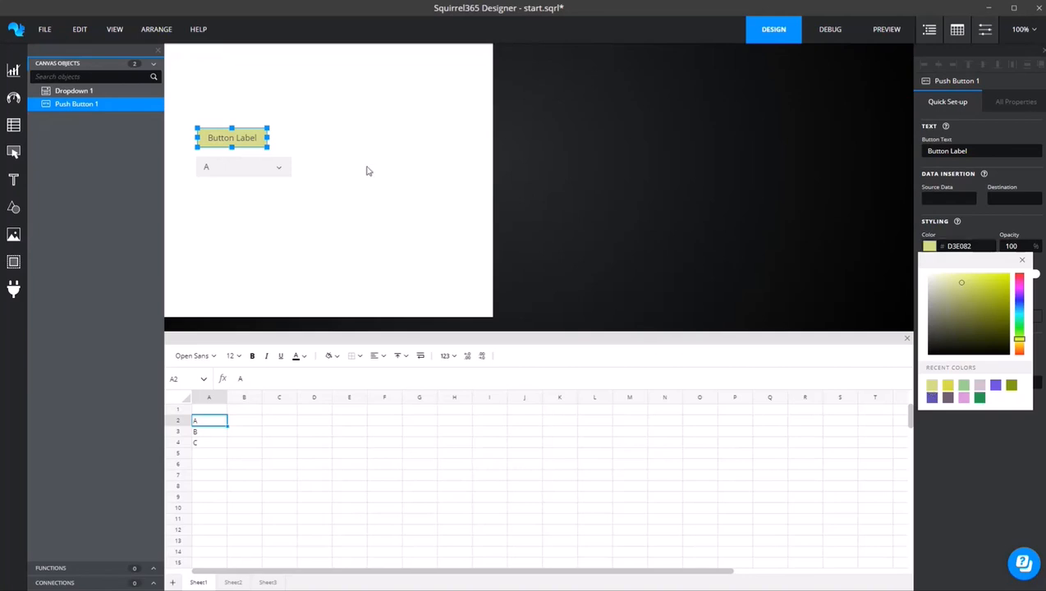
- Start a new blank project without saving the changes to start.sqrl
left_click(44, 28)
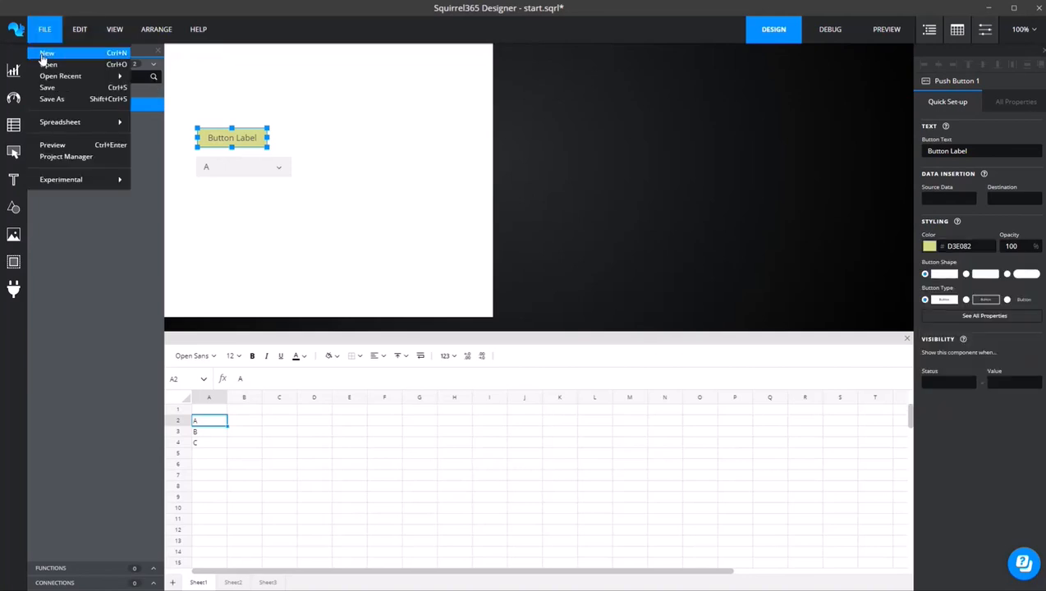
left_click(46, 53)
left_click(549, 323)
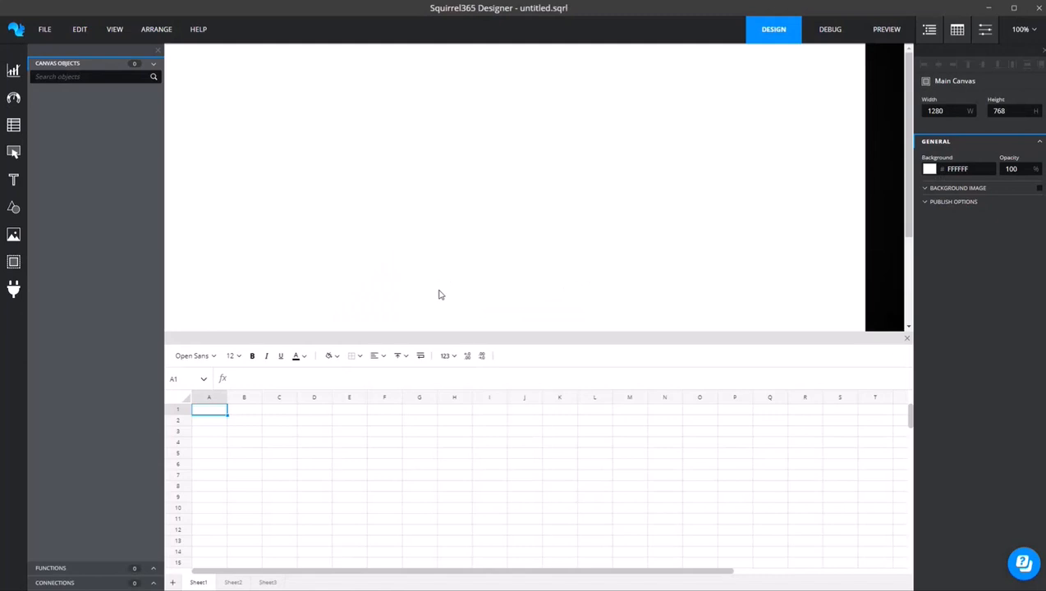
- Add a push button to the canvas and view the recent colours offered in its colour picker
left_click(15, 151)
left_click_drag(51, 151, 232, 147)
left_click(928, 247)
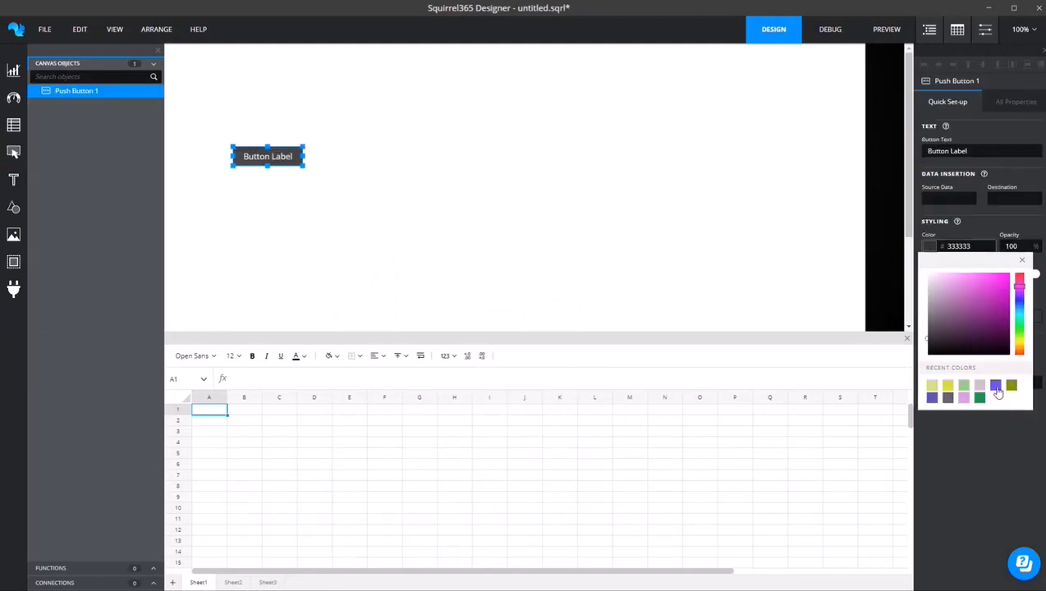
left_click(694, 264)
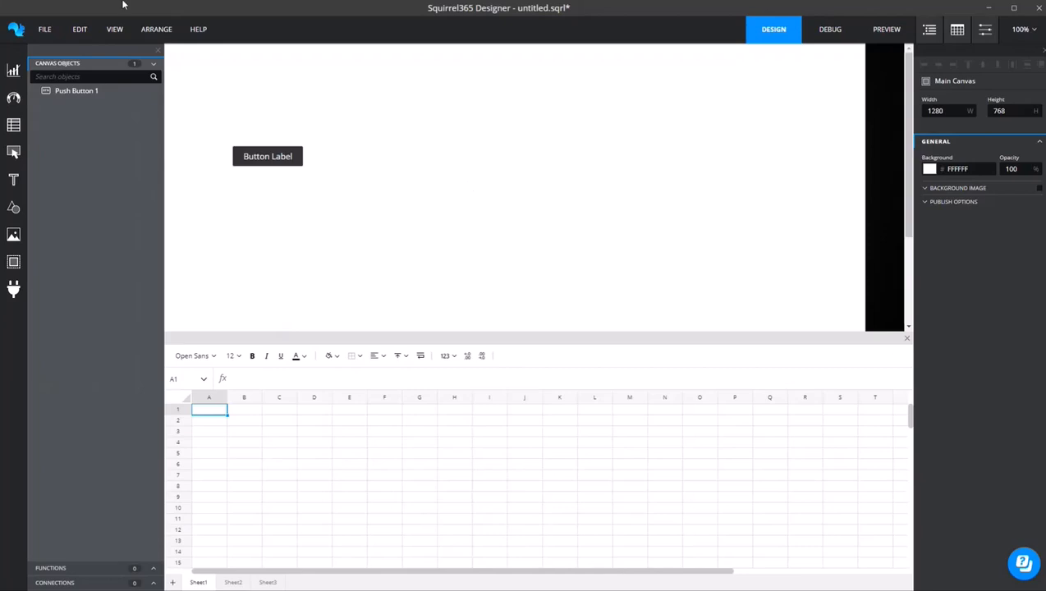
- Reopen the recent project start.sqrl without saving the untitled project
left_click(41, 29)
mouse_move(48, 79)
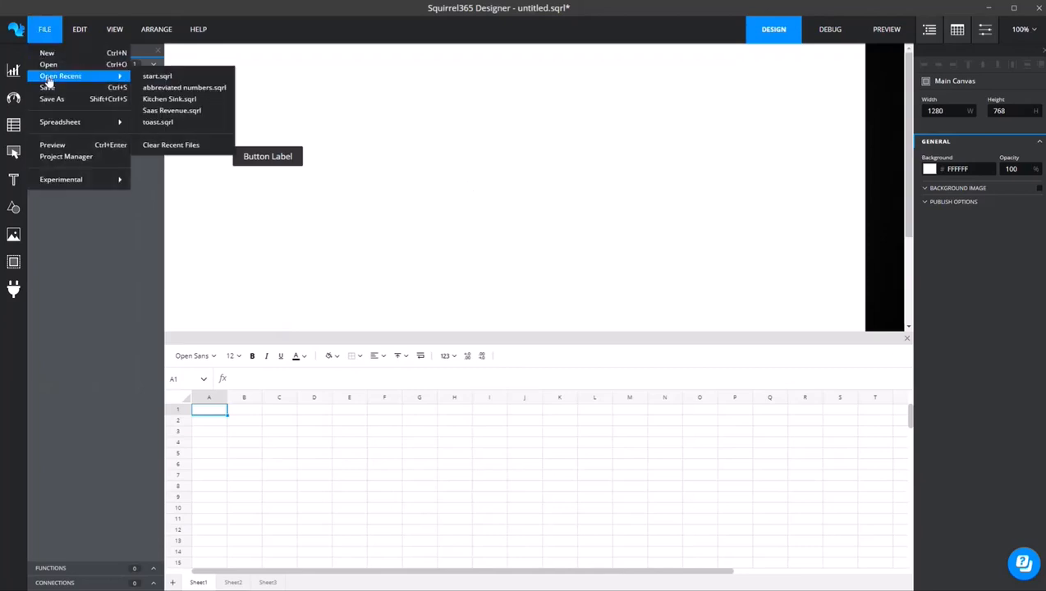
left_click(170, 89)
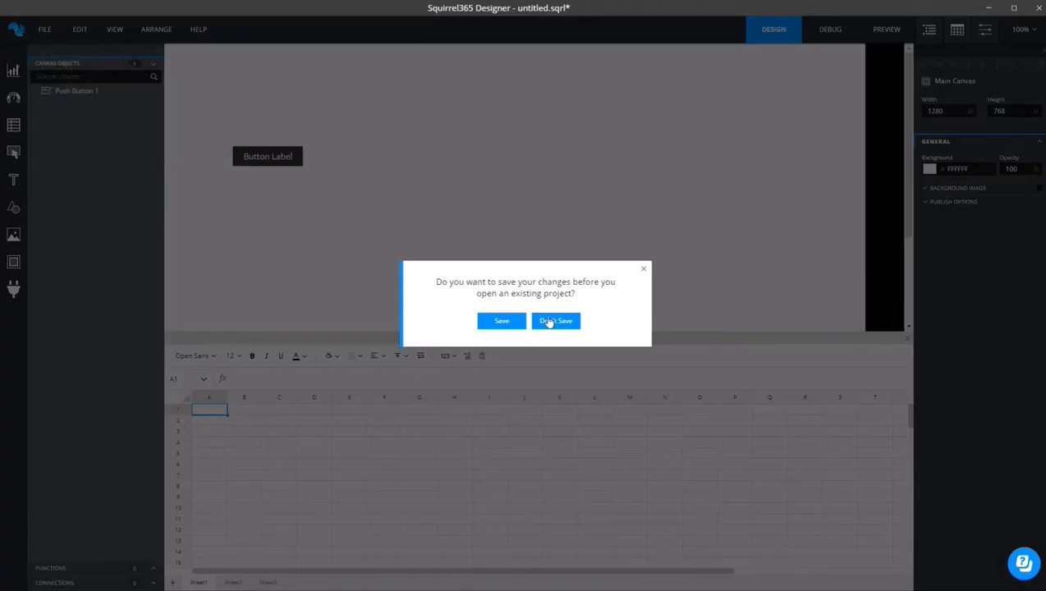
left_click(550, 322)
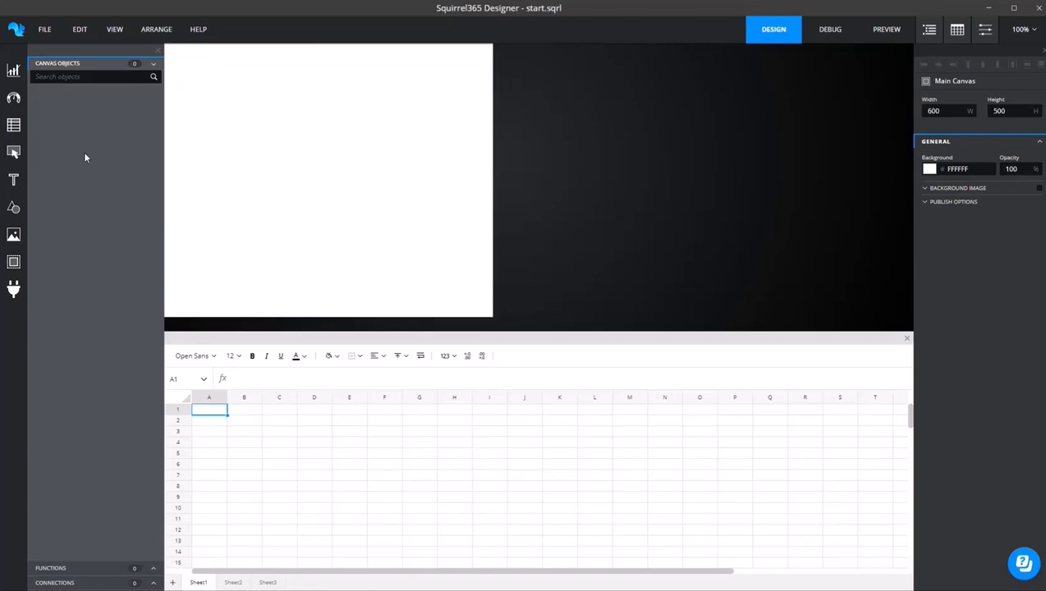
- Place a text label in the upper part of the canvas
left_click(13, 179)
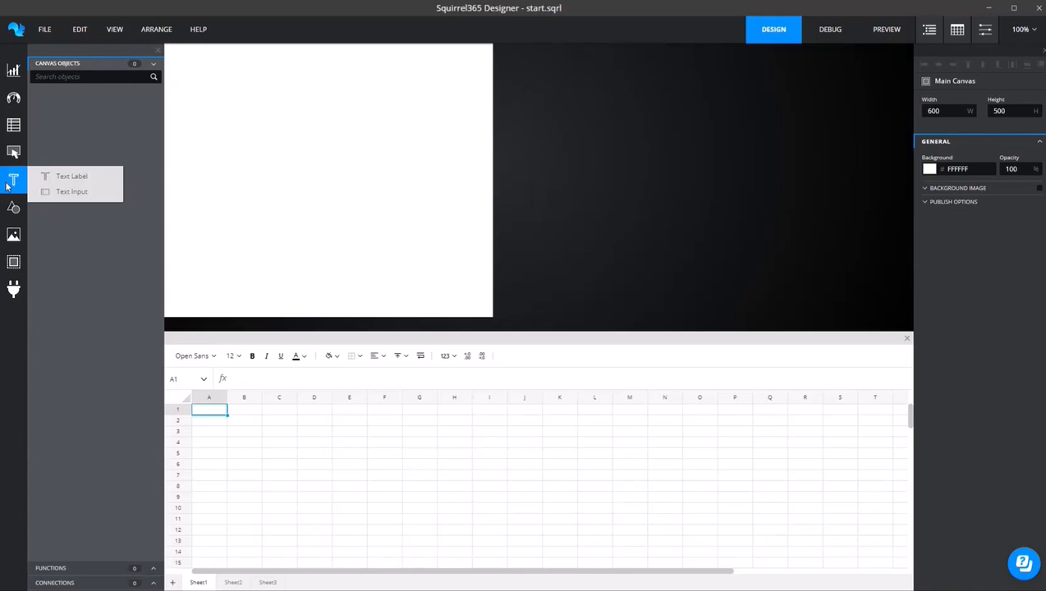
left_click_drag(87, 179, 229, 106)
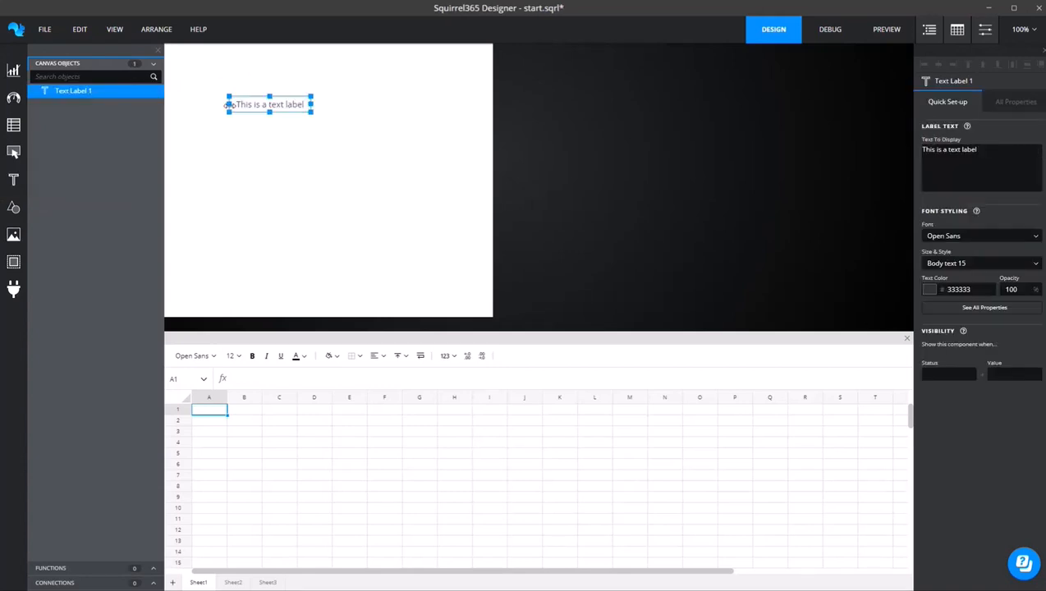
- Duplicate the text label seven times in place and select all eight labels
key("ctrl+d")
key("ctrl+d")
key("ctrl+d")
key("ctrl+d")
key("ctrl+d")
key("ctrl+d")
key("ctrl+d")
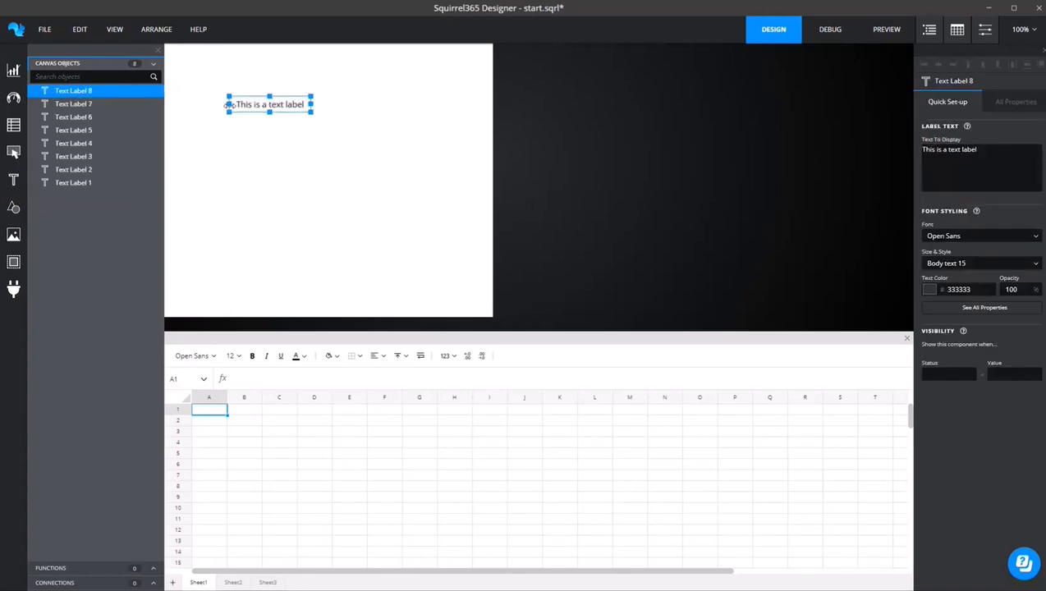
left_click(78, 184, "shift")
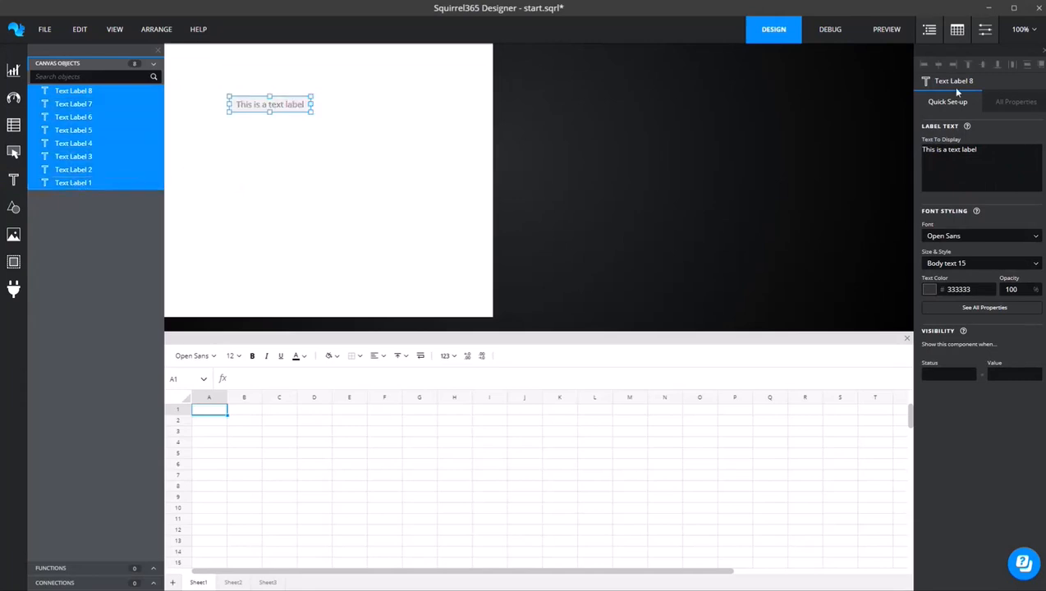
- Move one of the stacked labels straight down the canvas and distribute all eight labels evenly in the vertical direction
left_click(280, 124)
left_click_drag(279, 117, 277, 220)
left_click_drag(213, 86, 350, 279)
left_click(966, 66)
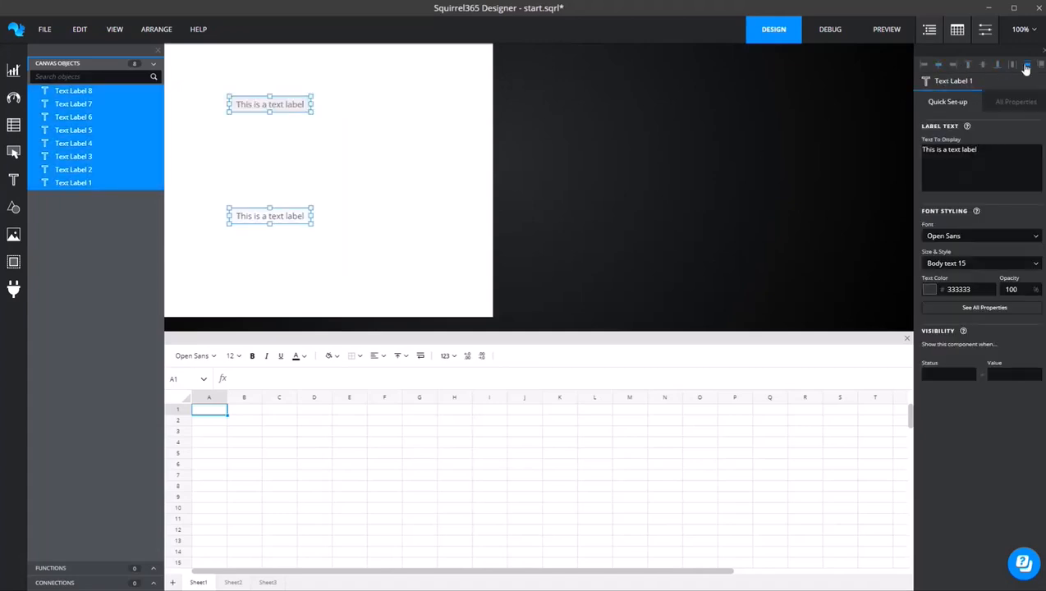
left_click(1020, 66)
left_click(400, 211)
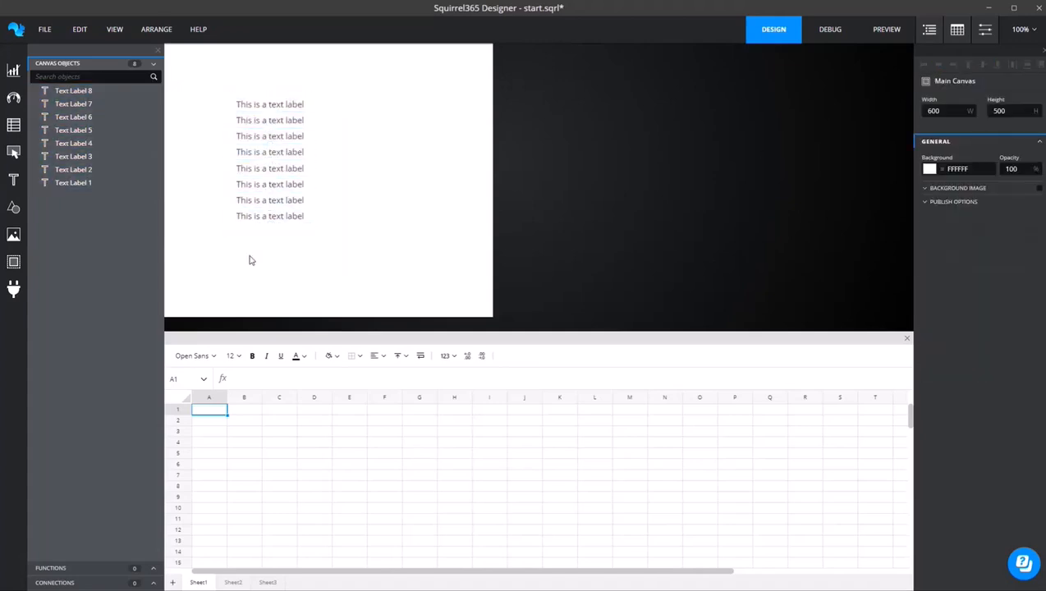
- Delete the two lowest text labels in the column
left_click(261, 216)
key("Delete")
left_click(260, 201)
key("Delete")
- Move the lowest remaining label further down and distribute the six labels evenly in the vertical direction
left_click_drag(263, 188, 264, 220)
left_click_drag(215, 81, 351, 264)
left_click(1019, 69)
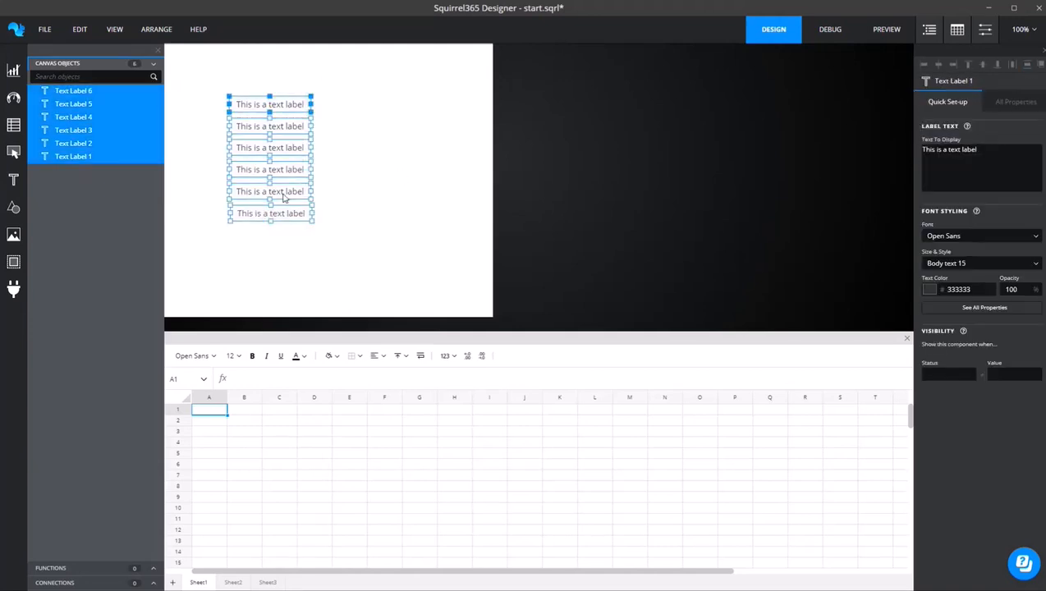
left_click(365, 199)
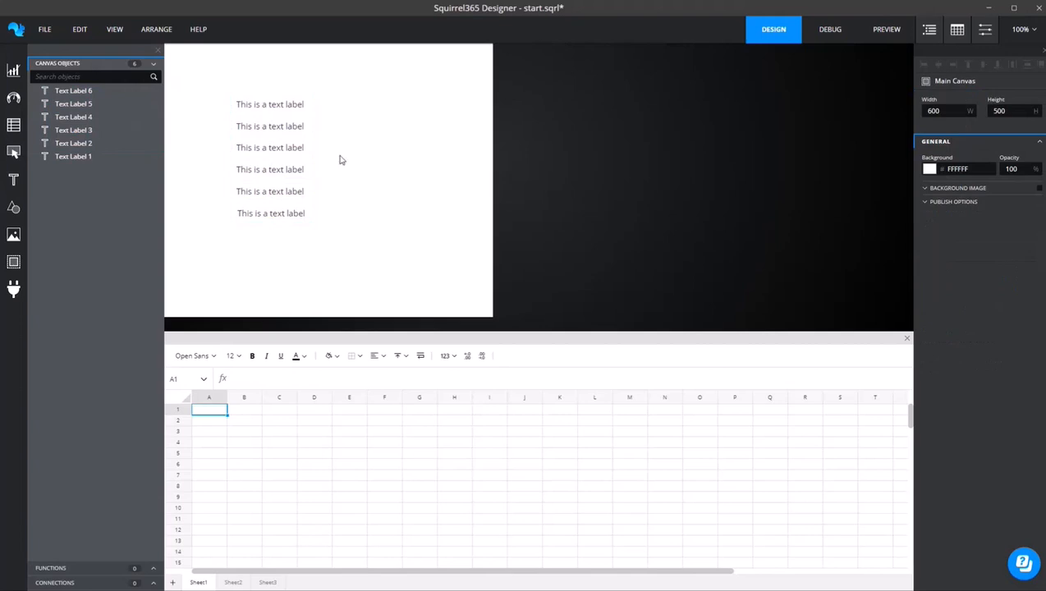
left_click(13, 184)
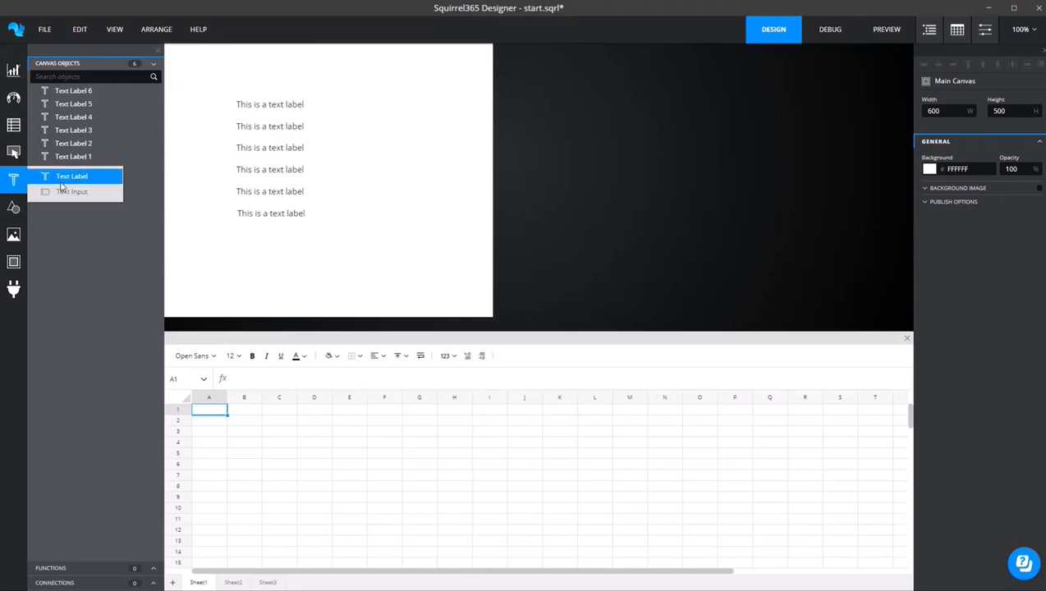
left_click_drag(71, 179, 227, 271)
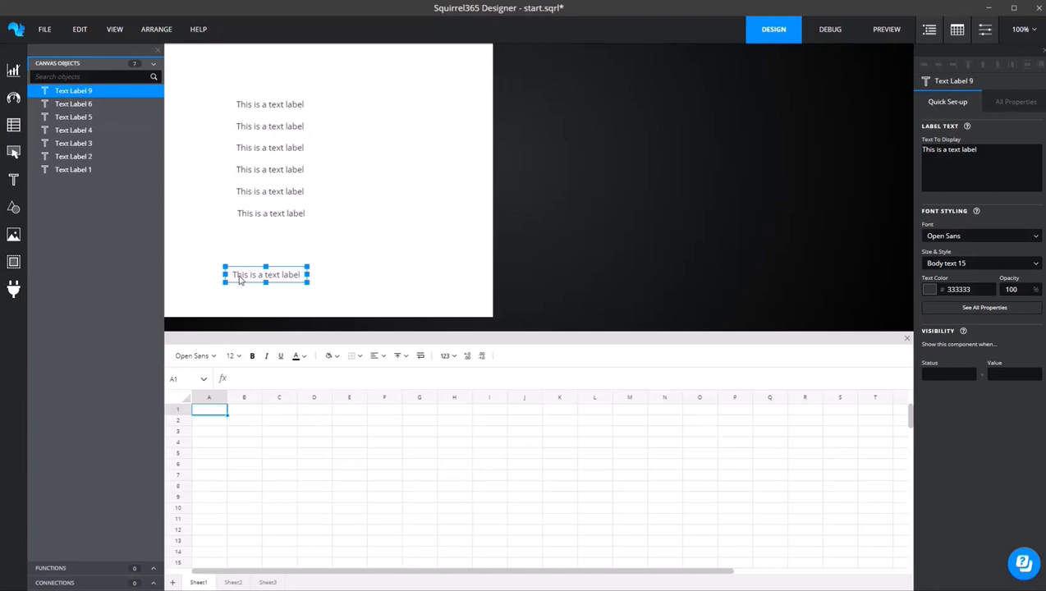
key("Delete")
- Draw a rectangle, move it up over the text labels, and extend its lower edge to cover the last label
left_click(13, 207)
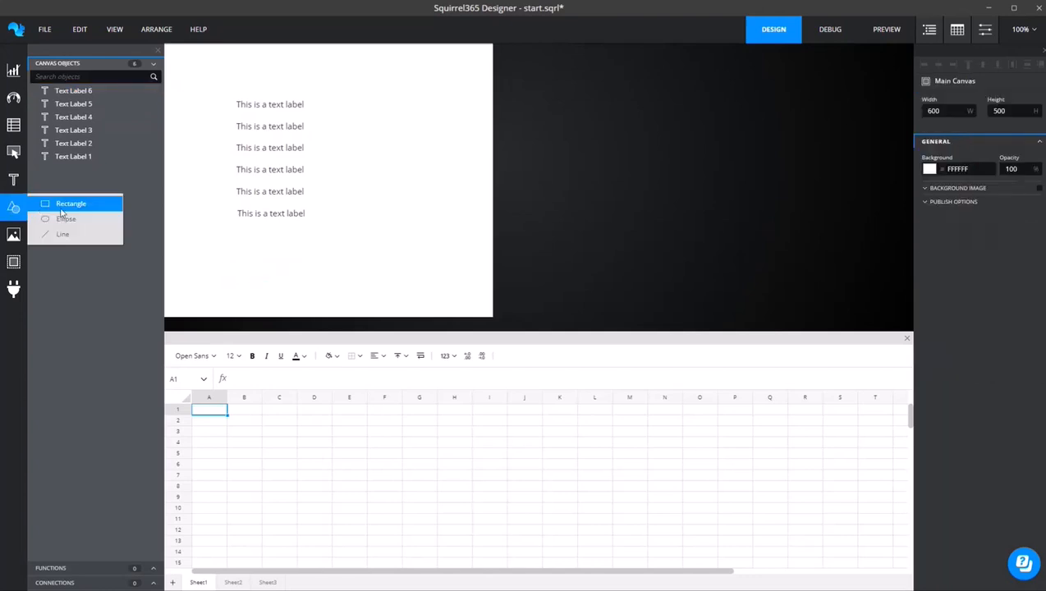
left_click(64, 204)
left_click_drag(202, 158, 343, 267)
left_click_drag(286, 197, 290, 138)
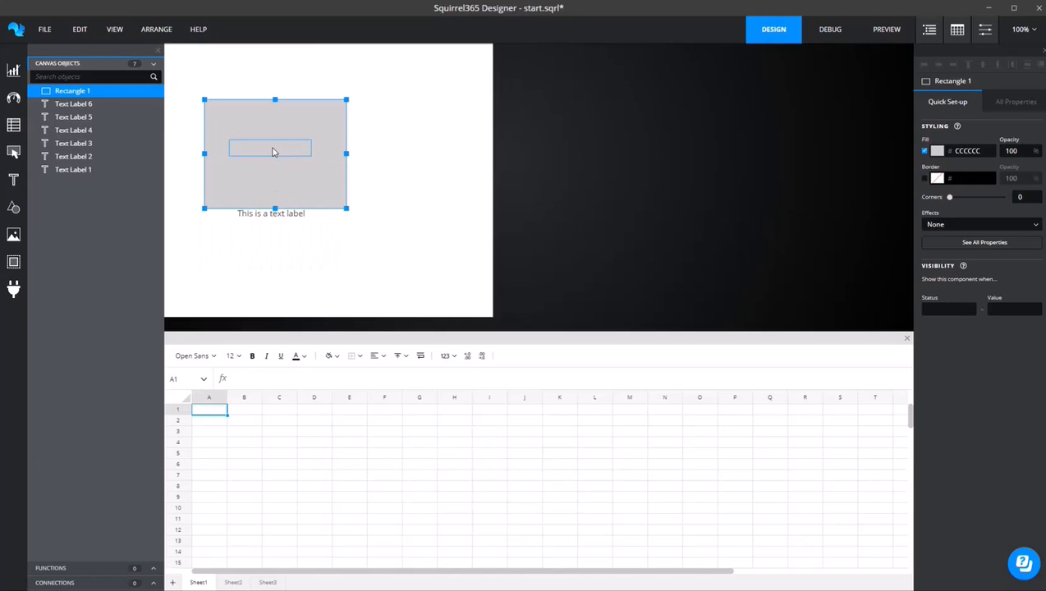
left_click(262, 244)
left_click(232, 205)
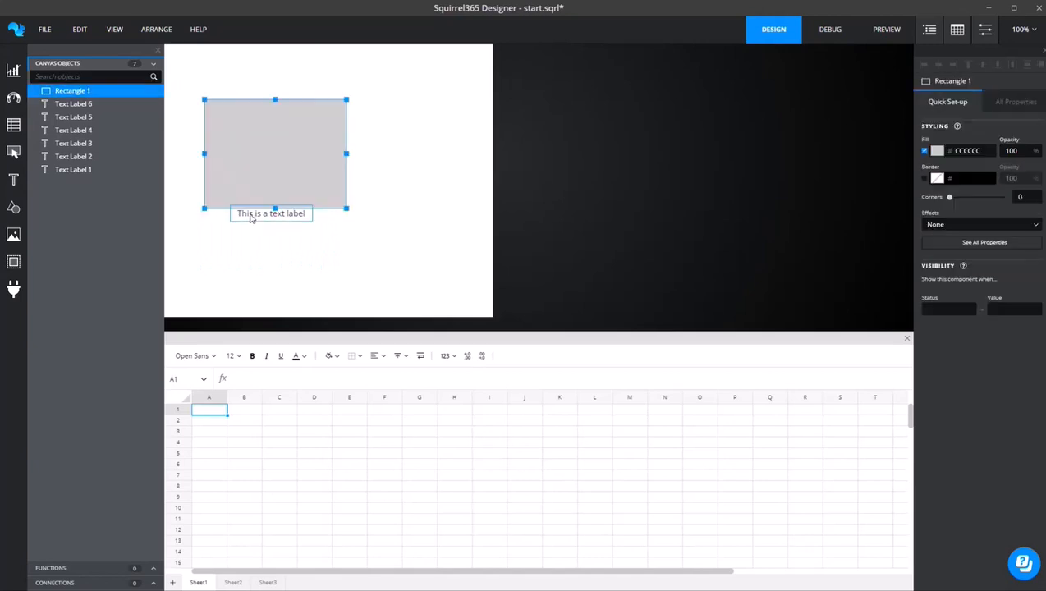
left_click_drag(274, 209, 275, 243)
left_click(345, 279)
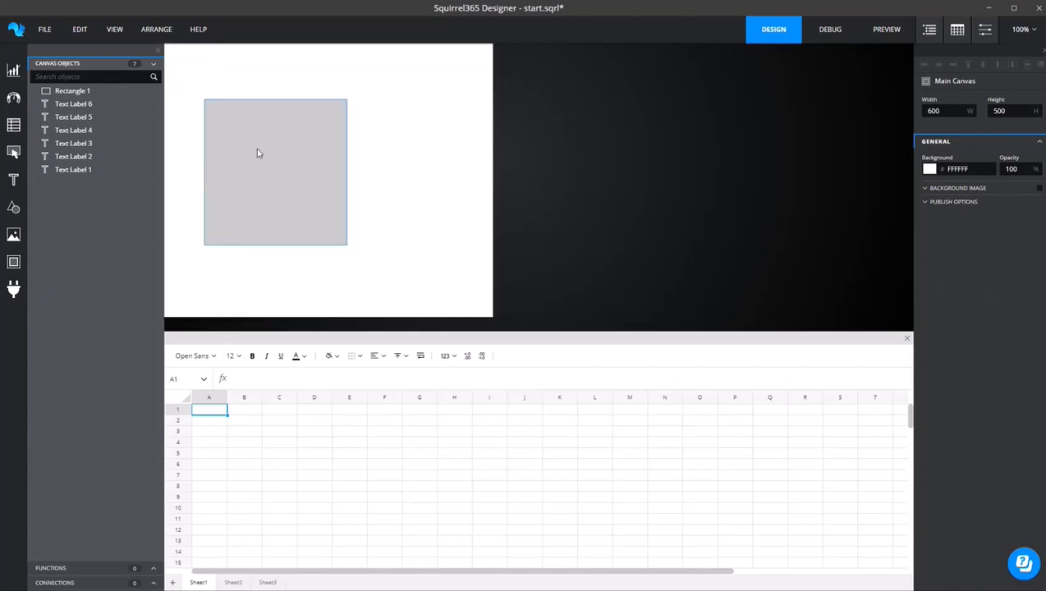
- Send Rectangle 1 to the back of the stacking order and bring it forward two levels
right_click(79, 94)
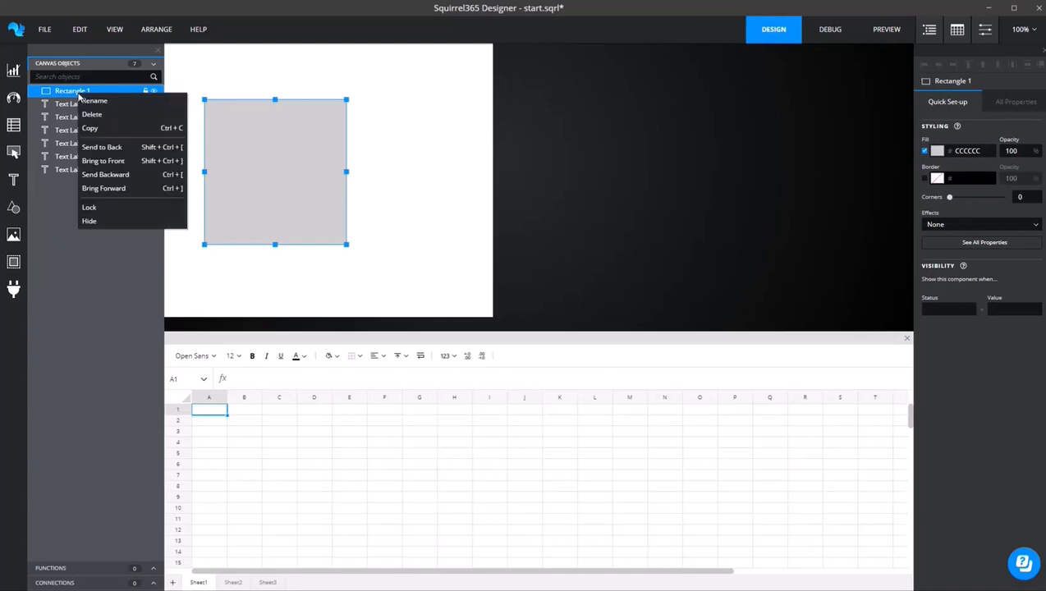
left_click(102, 147)
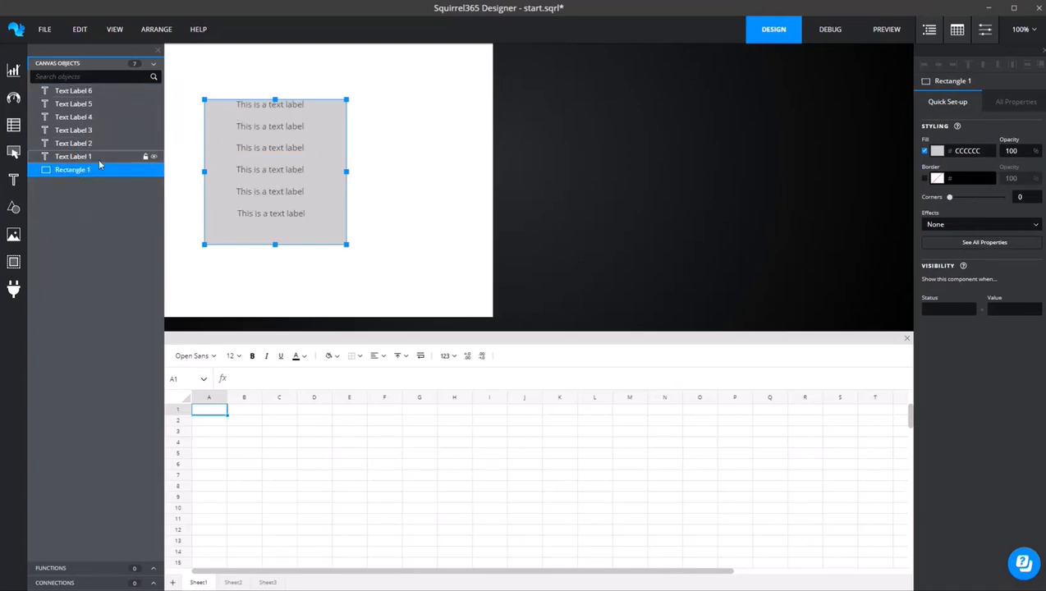
right_click(72, 169)
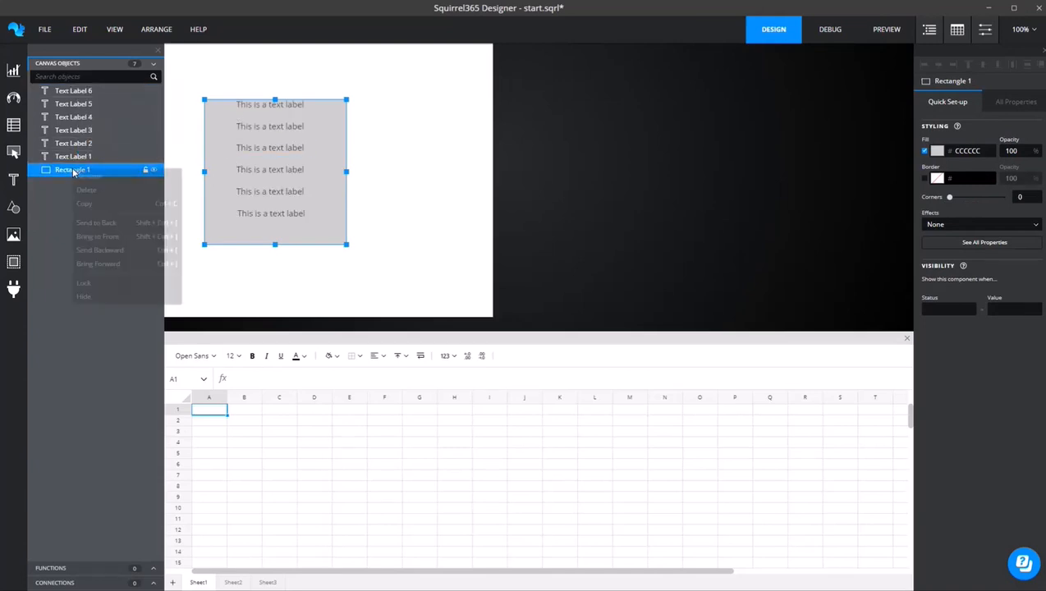
left_click(87, 263)
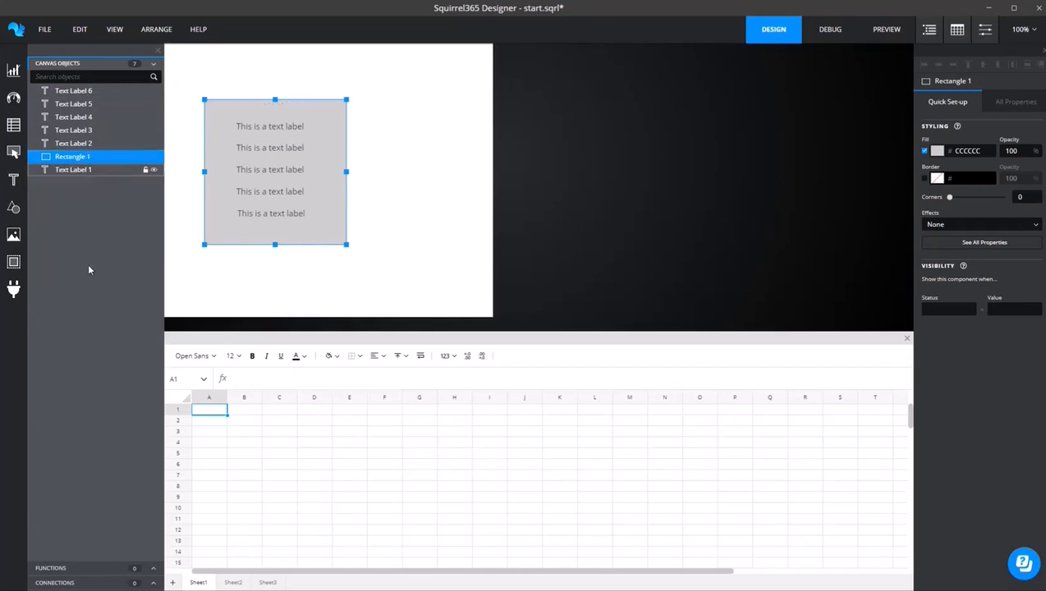
right_click(80, 156)
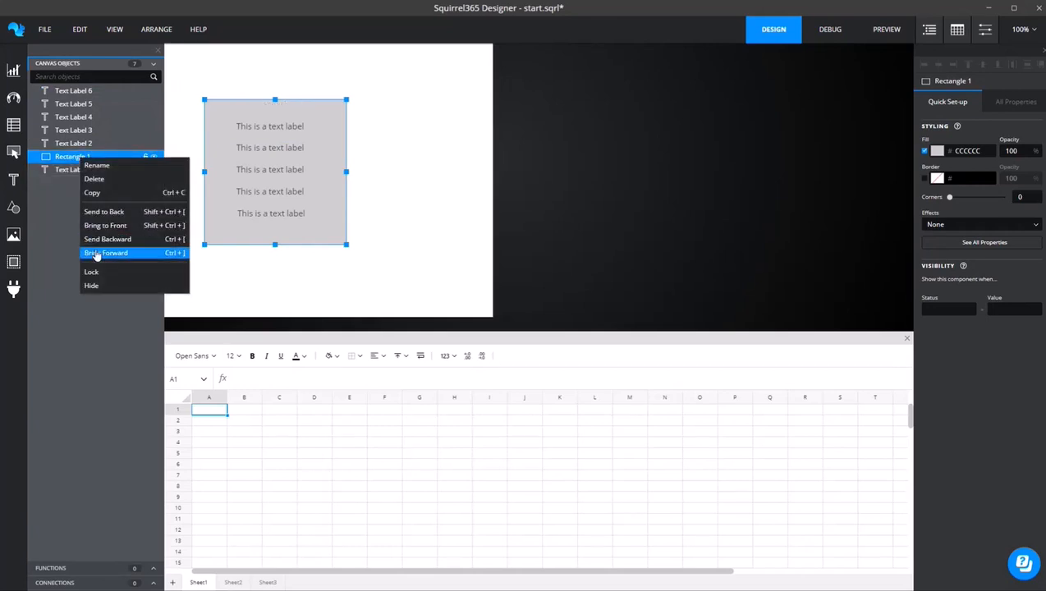
left_click(95, 252)
- Reorder Rectangle 1 in the object list to the very back, to the very front, and between Text Label 3 and Text Label 2
left_click_drag(79, 146, 74, 183)
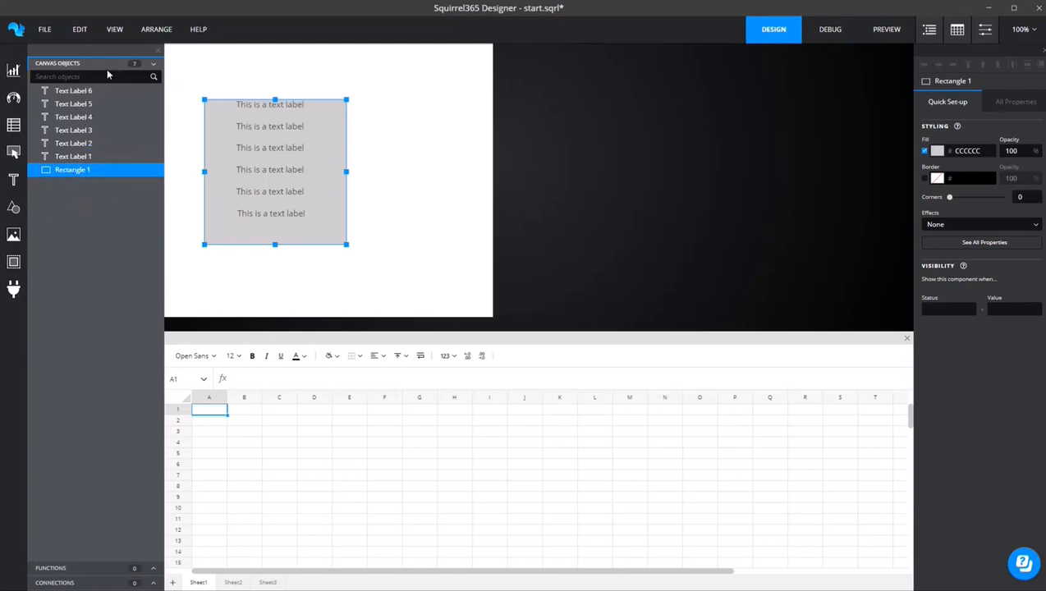
left_click_drag(98, 86, 90, 87)
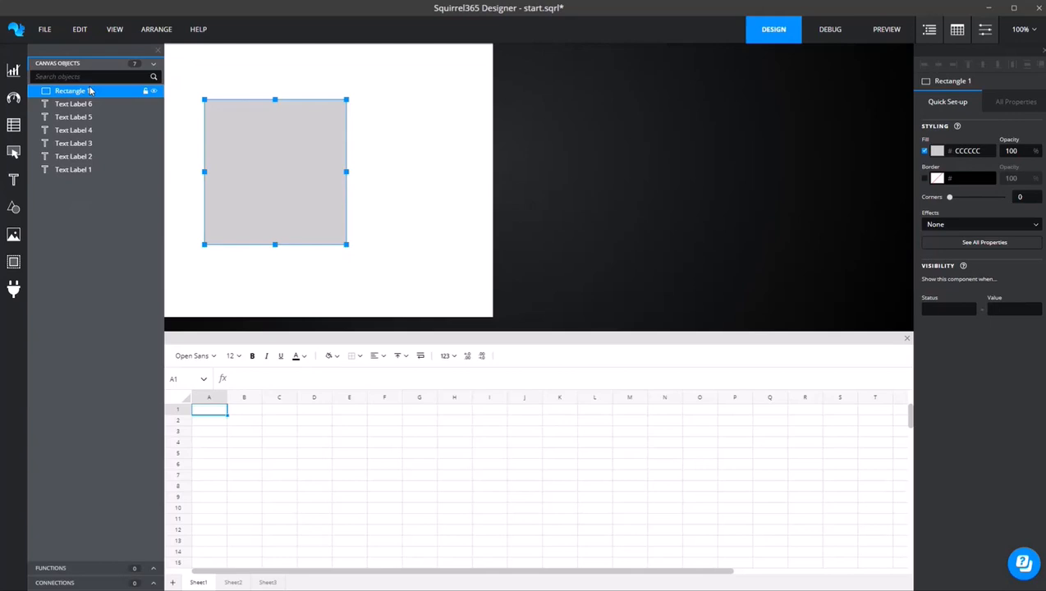
left_click_drag(91, 91, 68, 154)
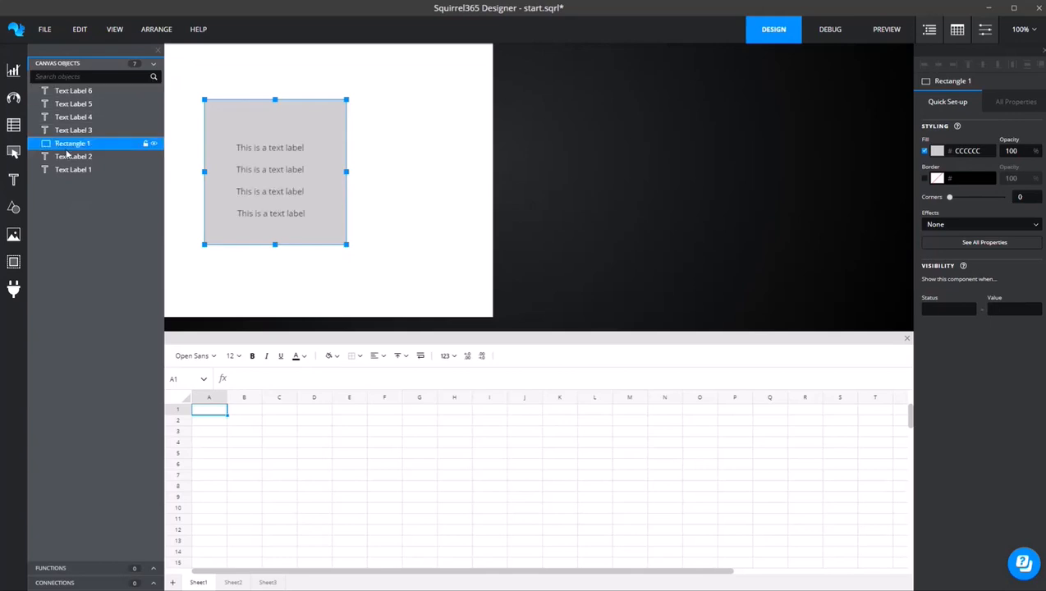
- Group Text Label 4, Text Label 5 and Text Label 6, and expand the group in the object list
left_click(72, 92)
left_click(72, 118, "shift")
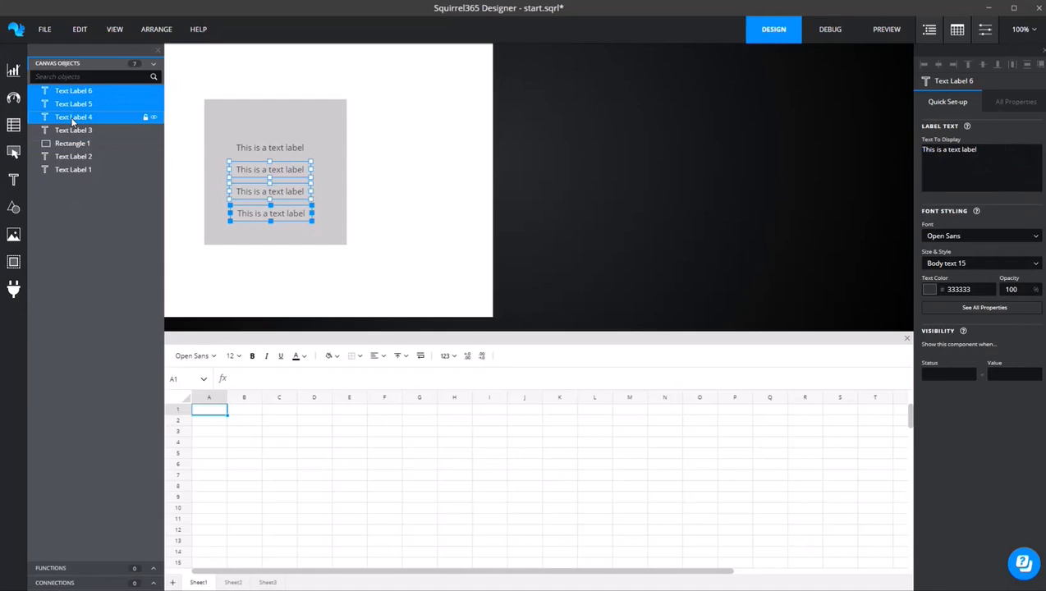
key("ctrl+g")
left_click(37, 91)
- Move Rectangle 1 in front of Group 1 in the object order
left_click(73, 130)
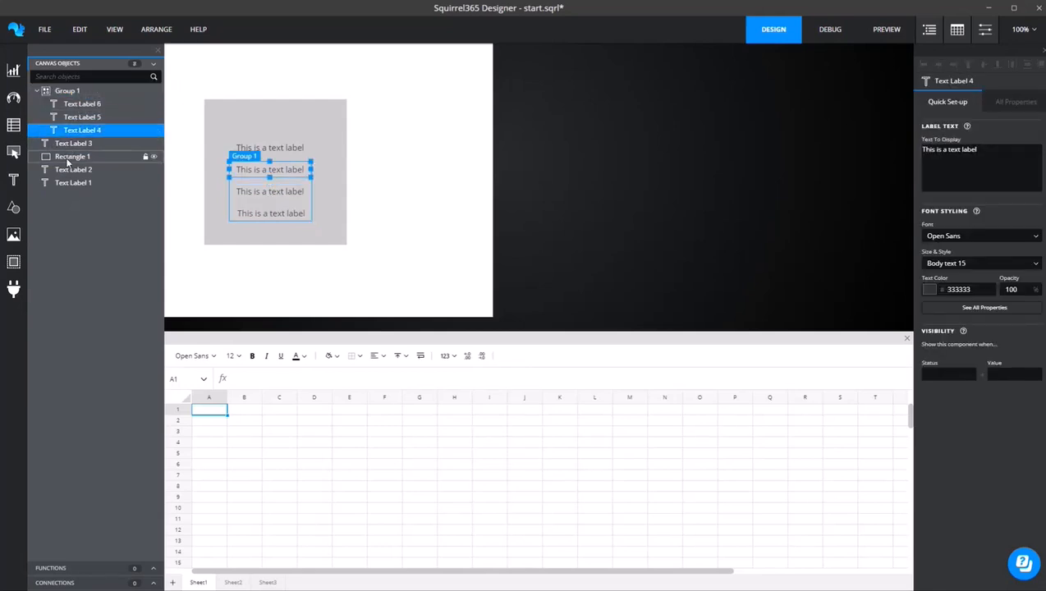
left_click(69, 146)
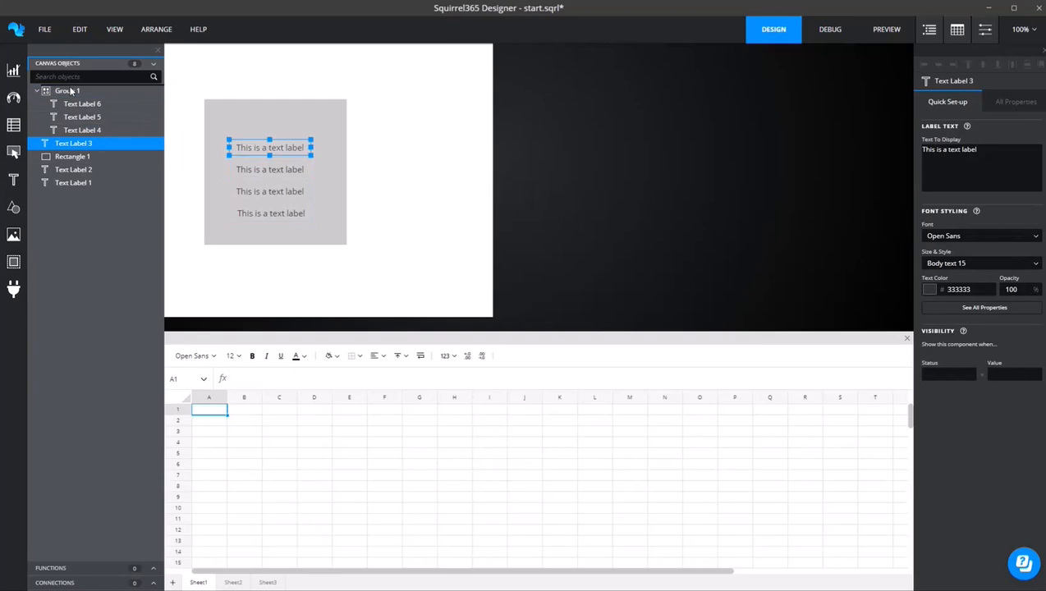
left_click(69, 156)
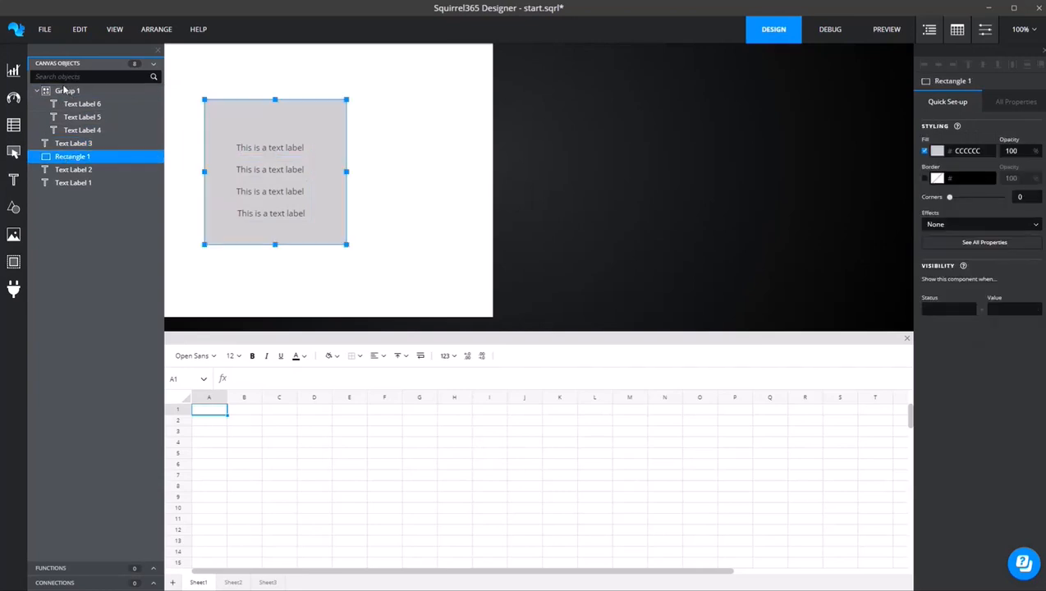
left_click_drag(64, 92, 64, 90)
- Move the rectangle clear of the text labels and back over the five lower labels
left_click_drag(254, 191, 377, 221)
left_click(82, 143)
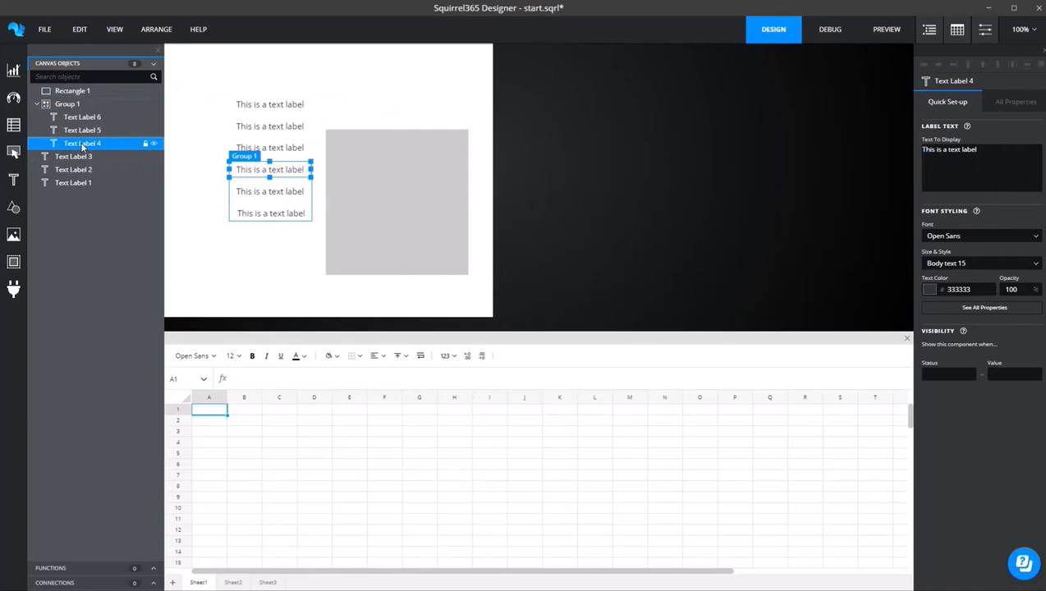
left_click_drag(367, 198, 230, 161)
left_click(391, 223)
left_click_drag(392, 224, 233, 205)
left_click(375, 248)
left_click(407, 203)
left_click_drag(405, 204, 291, 188)
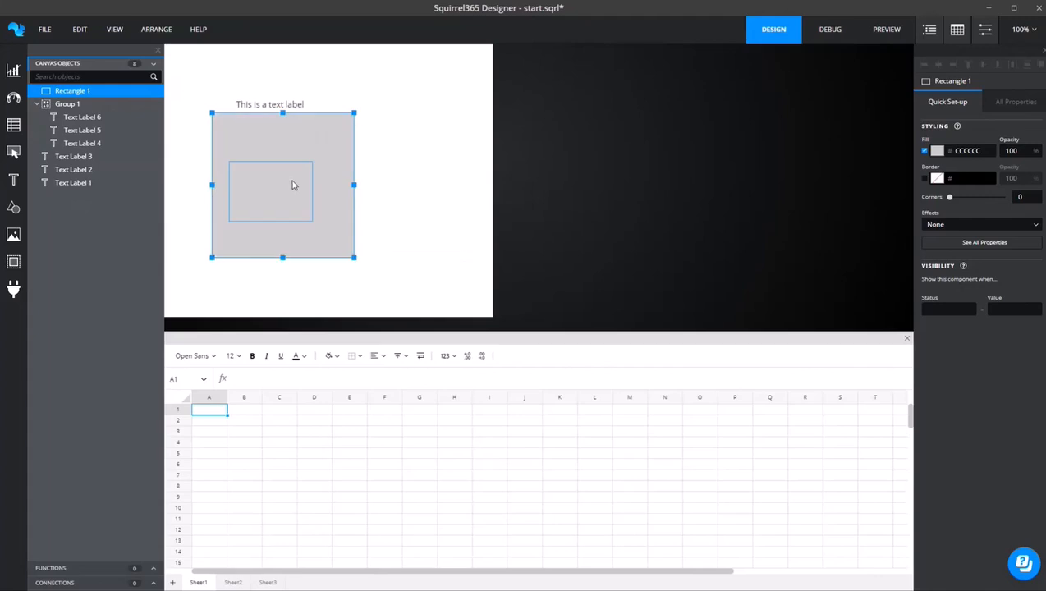
- Bring Text Label 4 to the front within Group 1 and move it out of the group, in front of Rectangle 1
left_click(70, 143)
right_click(69, 142)
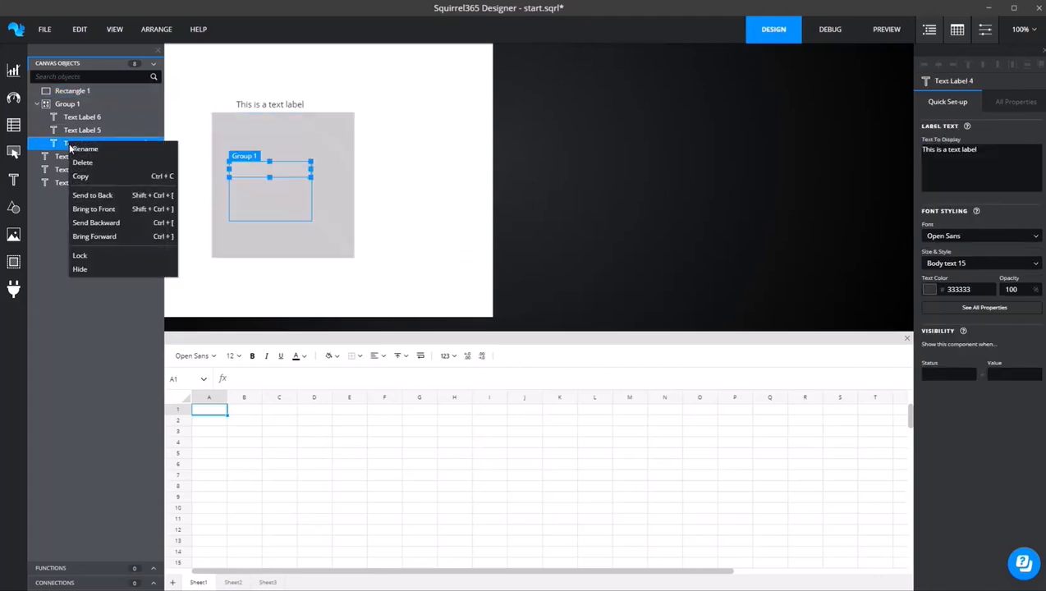
left_click(89, 210)
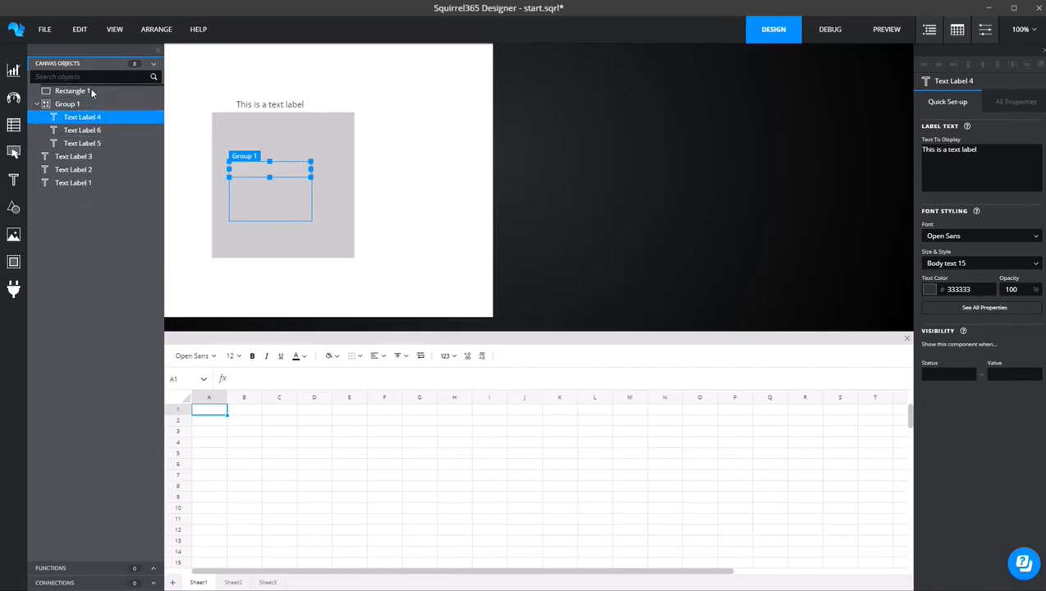
left_click_drag(91, 93, 86, 88)
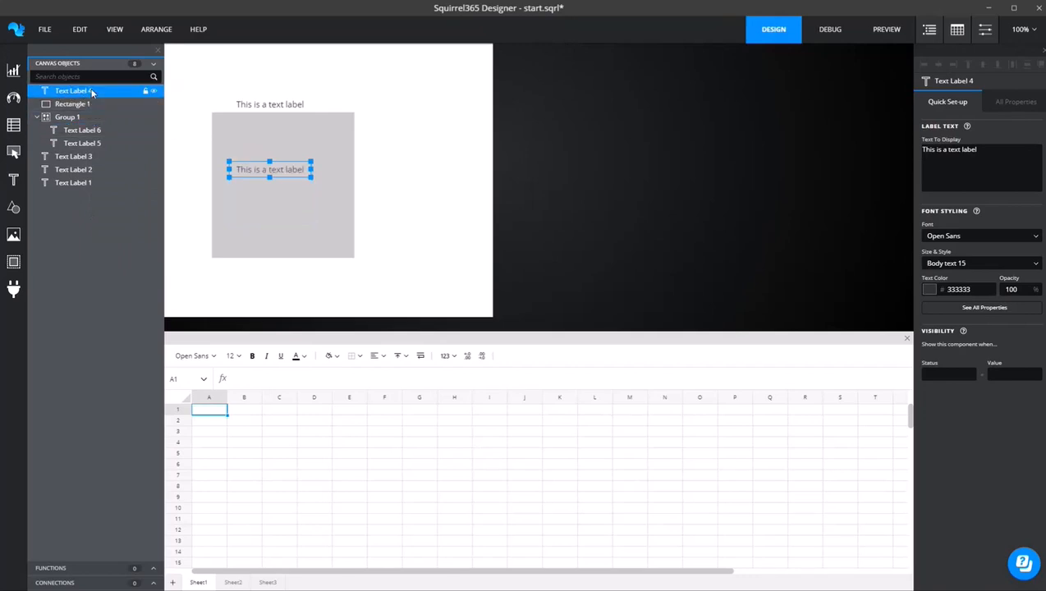
- Move Text Label 3 into Group 1 between Text Label 6 and Text Label 5, and bring Text Label 5 to the group's front
left_click(88, 156)
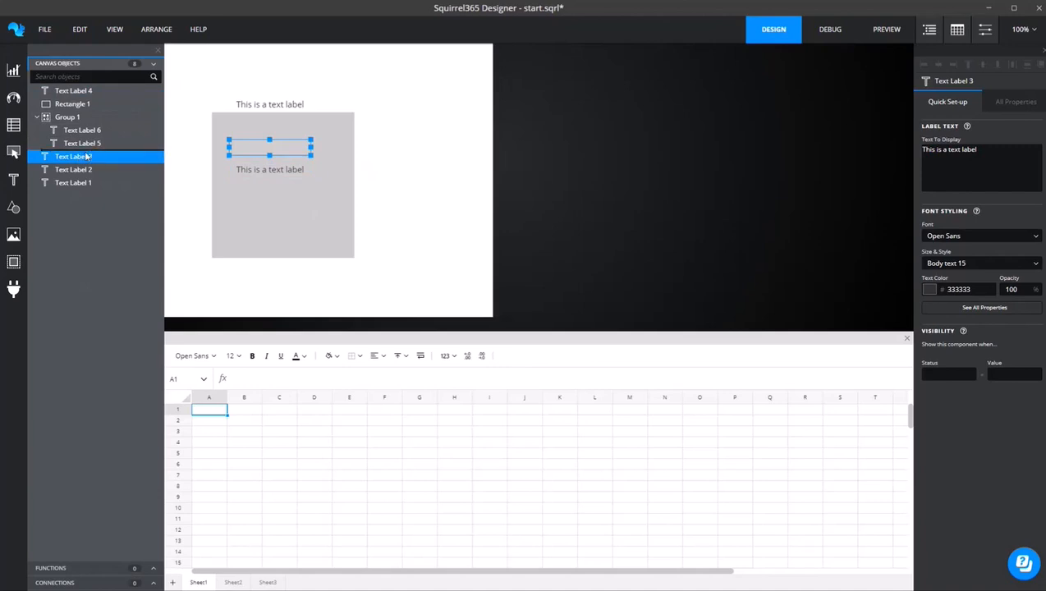
left_click_drag(82, 156, 84, 142)
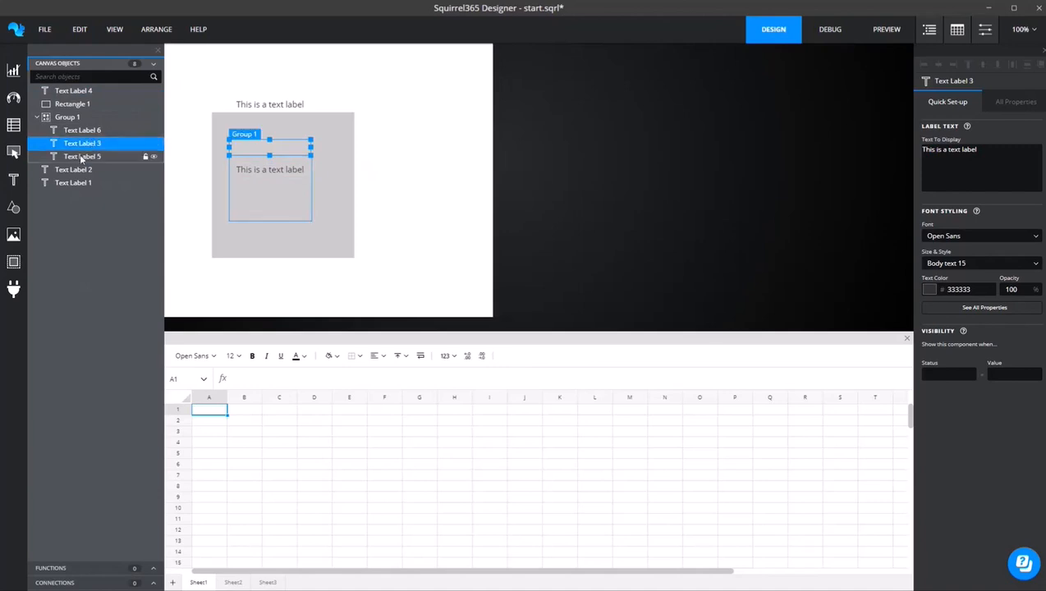
right_click(83, 156)
left_click(97, 223)
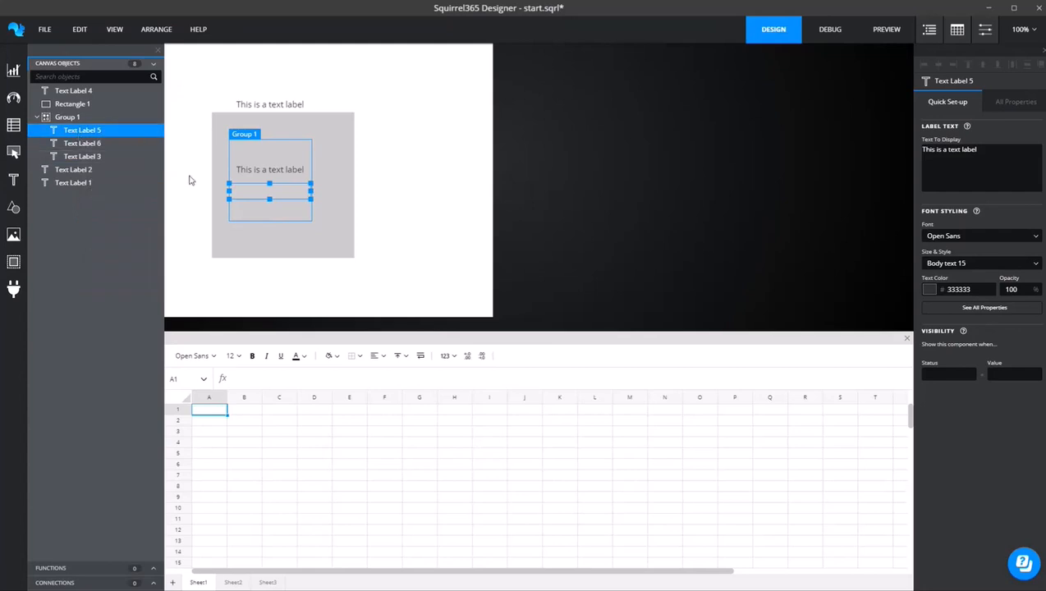
left_click(189, 168)
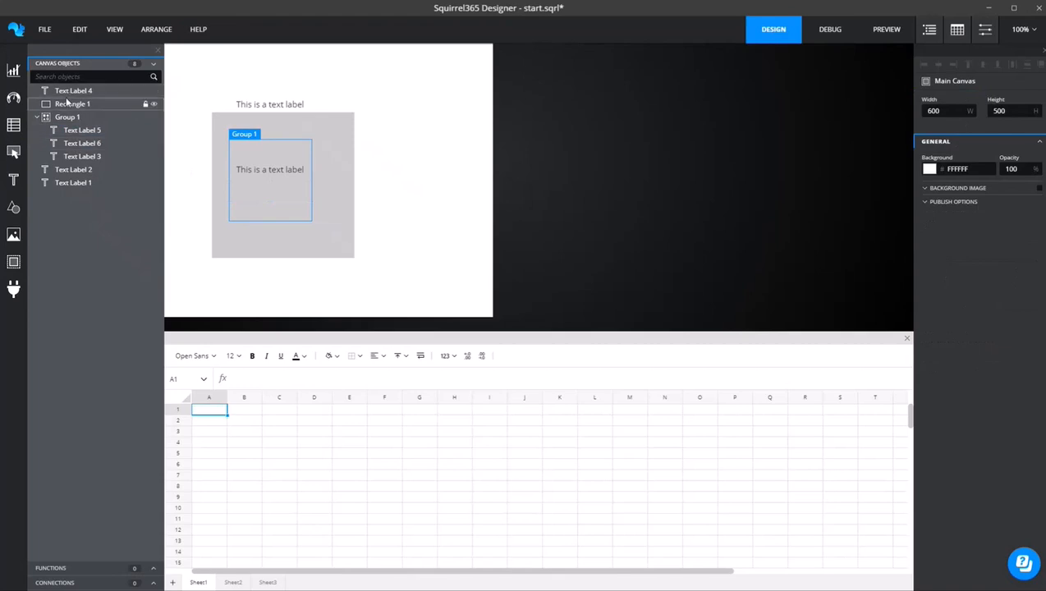
- Open the recently used project Saas Revenue.sqrl and look over its dashboard
left_click(45, 30)
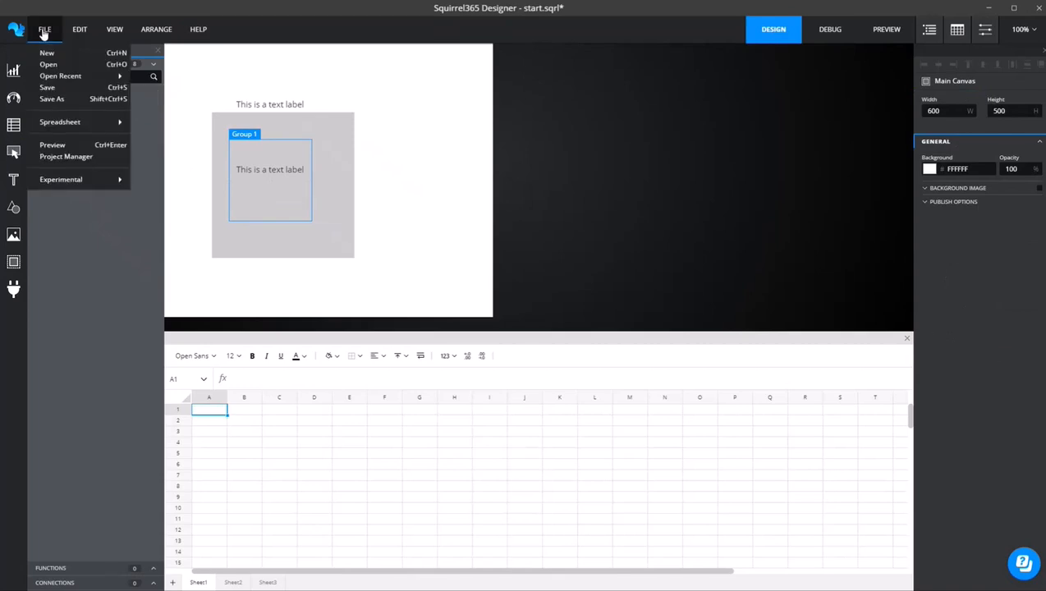
mouse_move(51, 77)
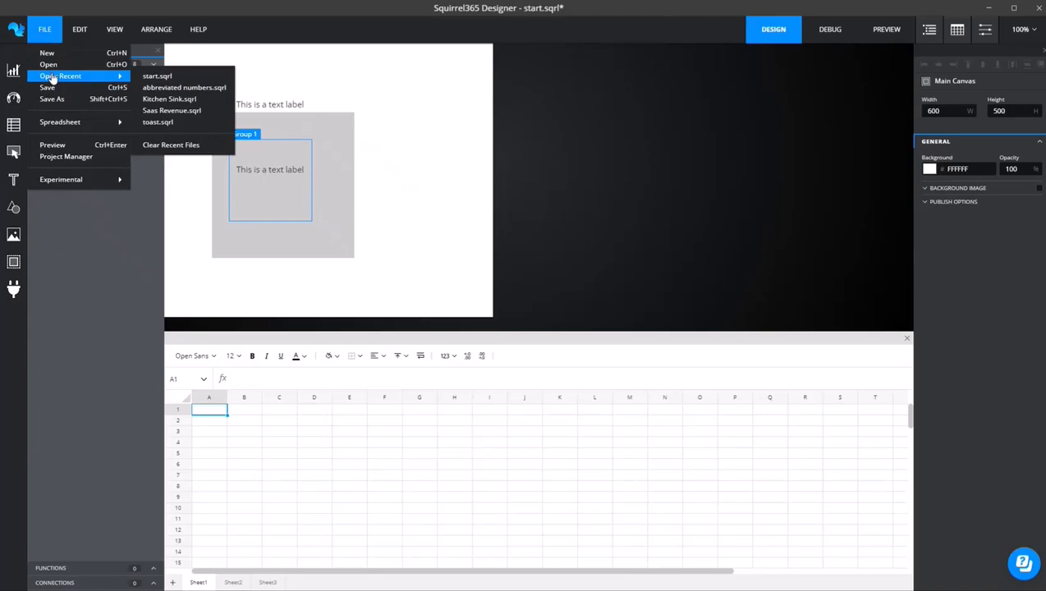
left_click(196, 118)
left_click(567, 324)
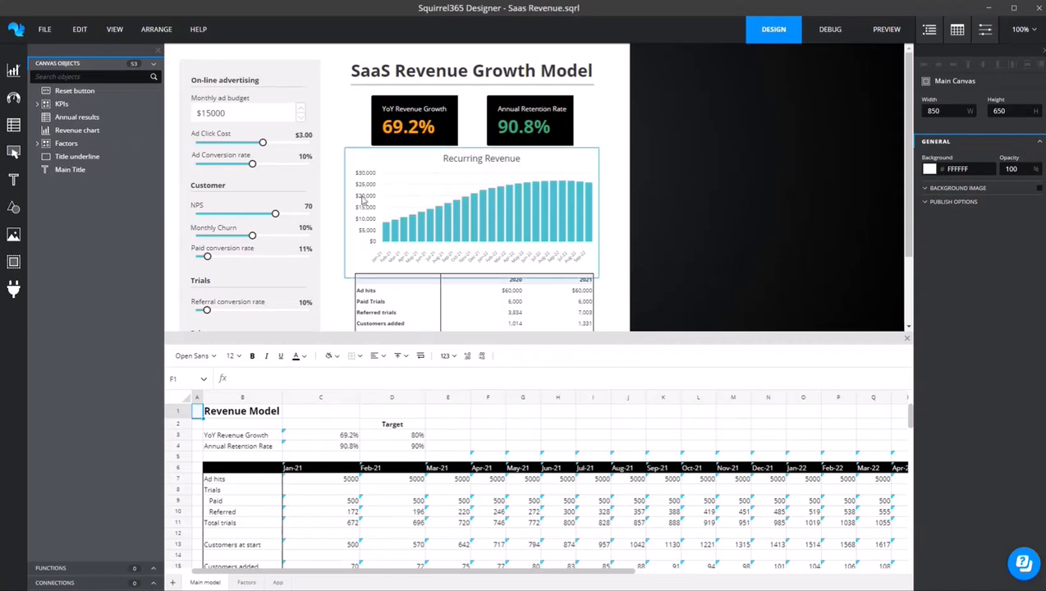
scroll(296, 247, "down", 1)
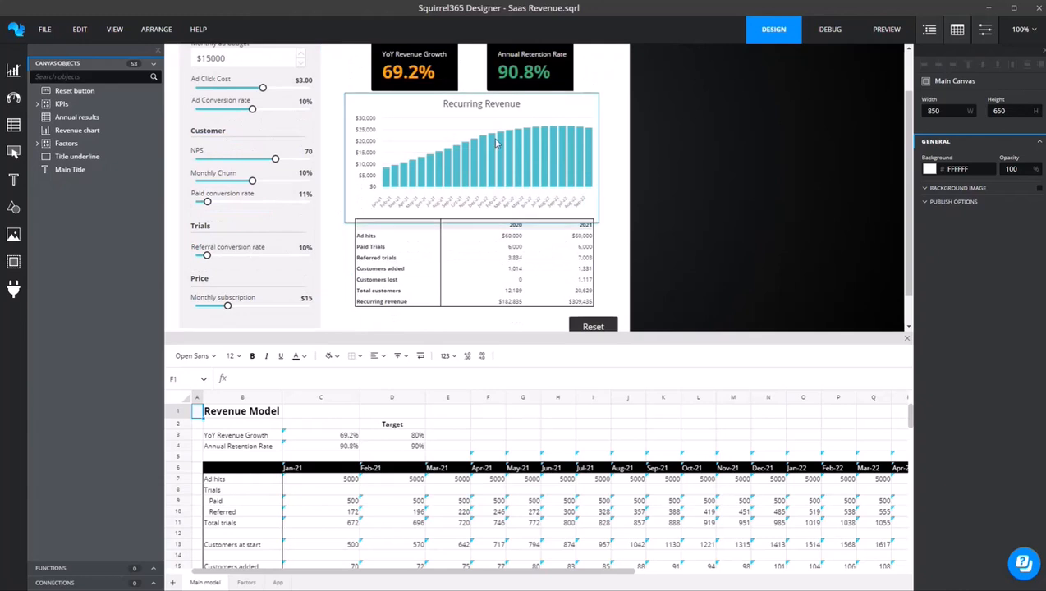
- Search the canvas objects for "under" and clear the search term
left_click(64, 79)
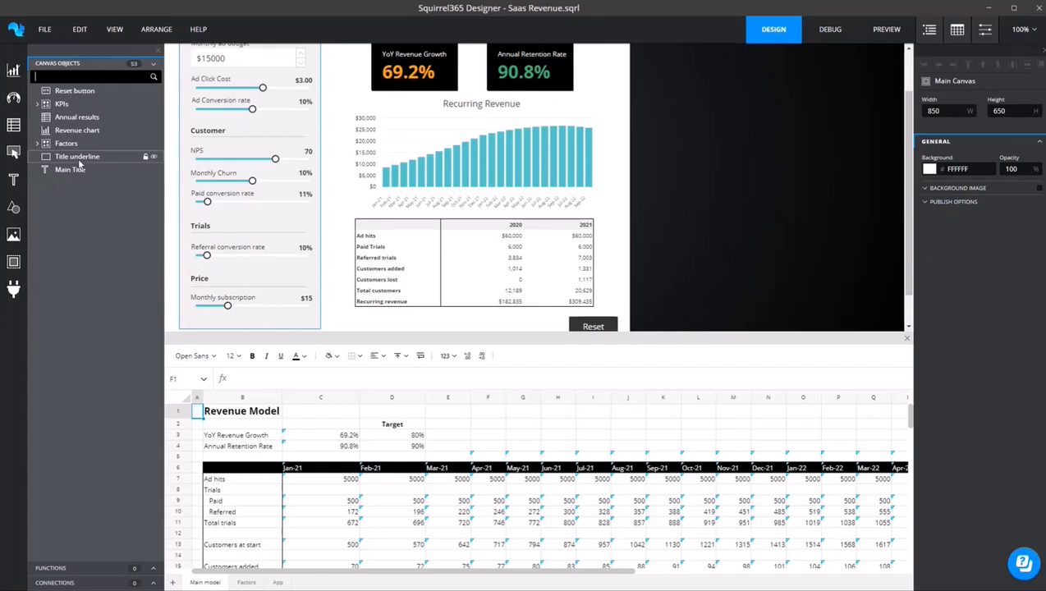
type("under")
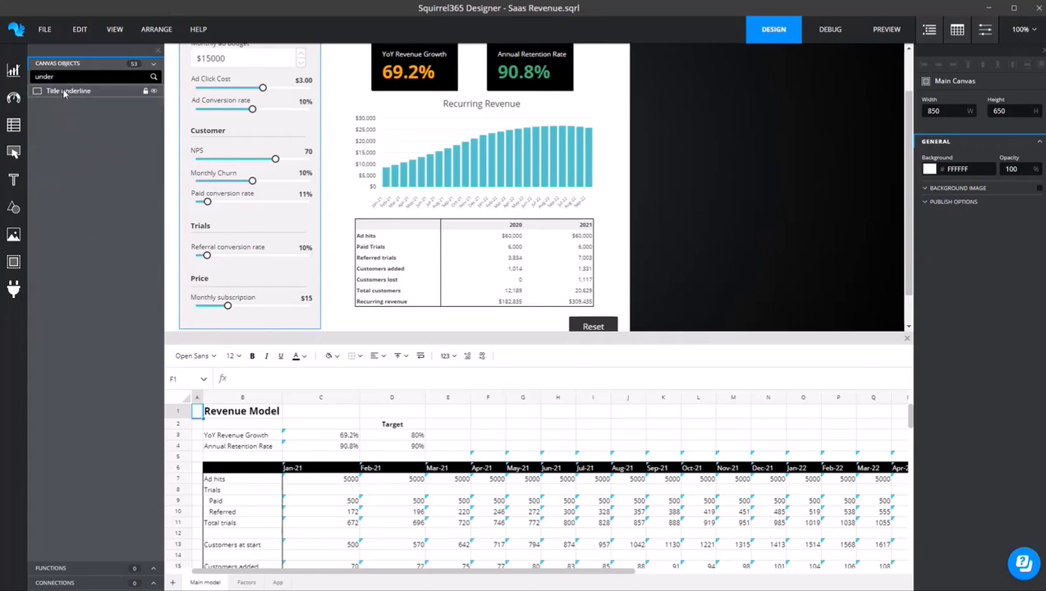
key("BackSpace")
key("BackSpace")
key("BackSpace")
key("BackSpace")
key("BackSpace")
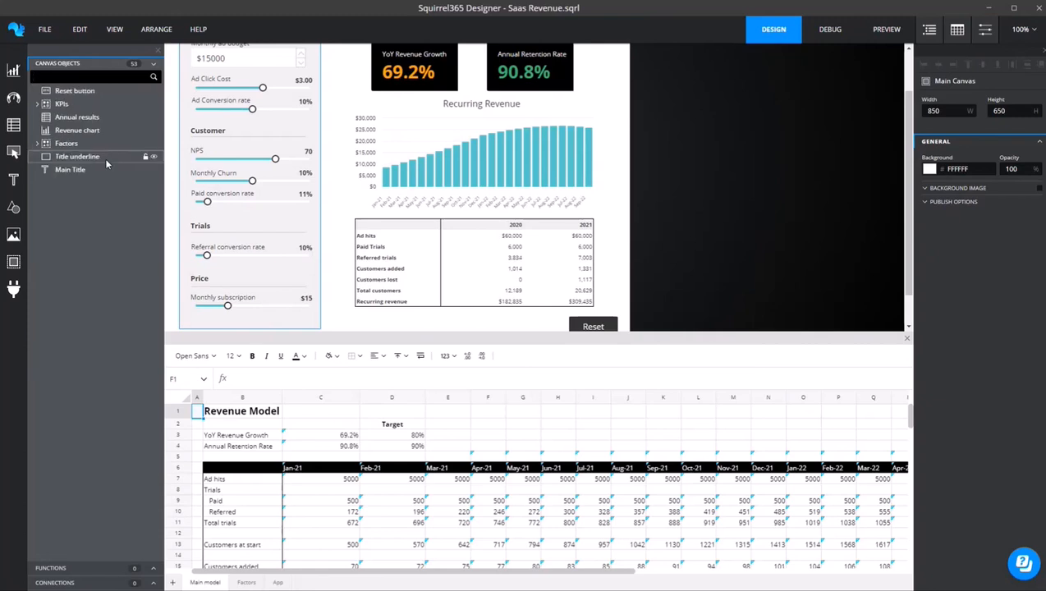
- Search the canvas objects for "slider", select several listed sliders in turn, including Referral Conversions, Monthly Churn and Ad Conversion, and clear the search
type("slider")
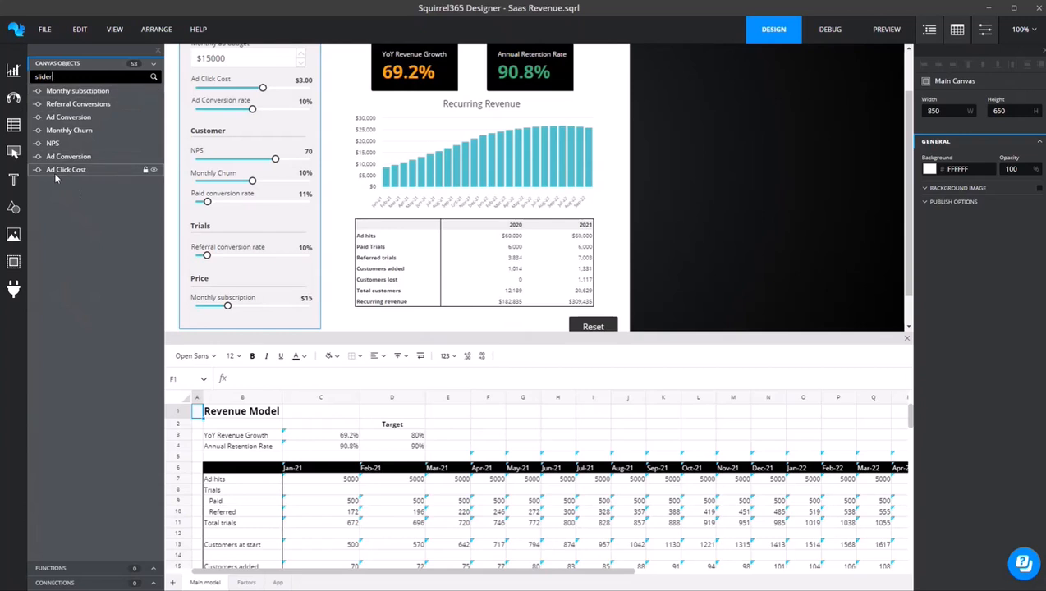
left_click(68, 91)
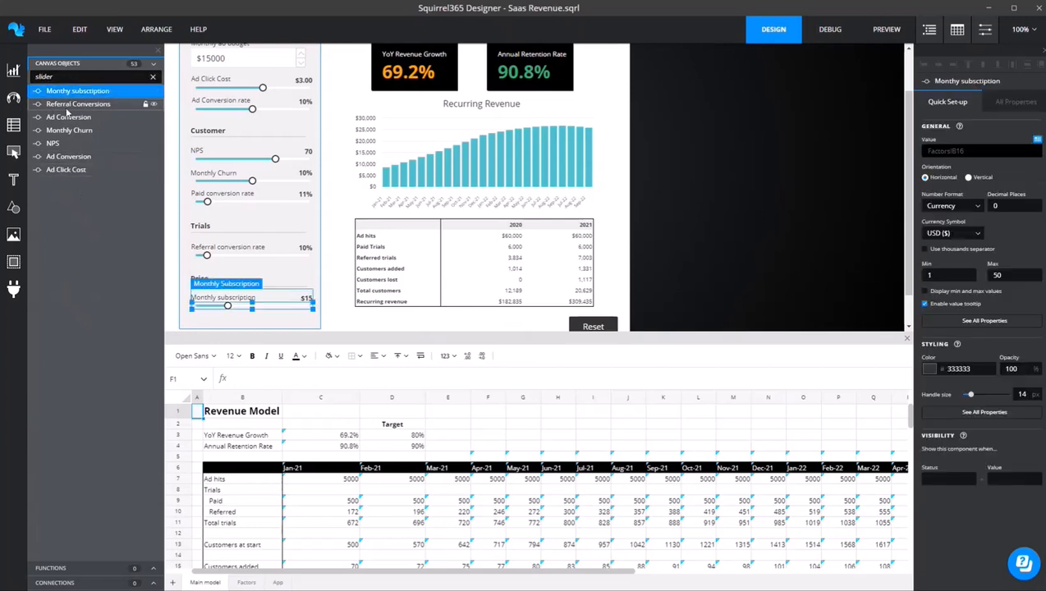
left_click(69, 105)
left_click(68, 117)
left_click(63, 130)
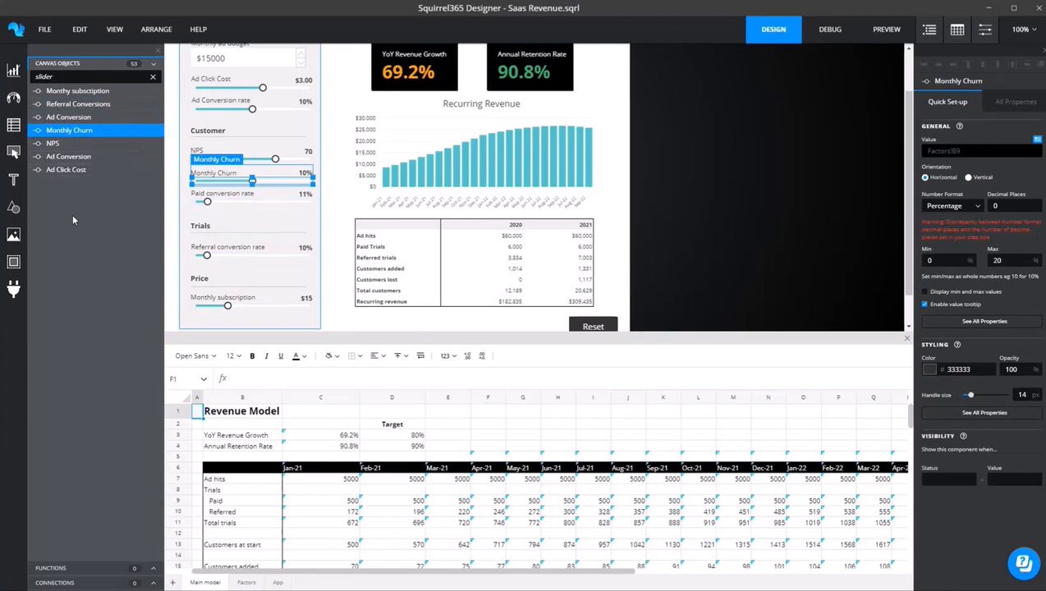
left_click(73, 156)
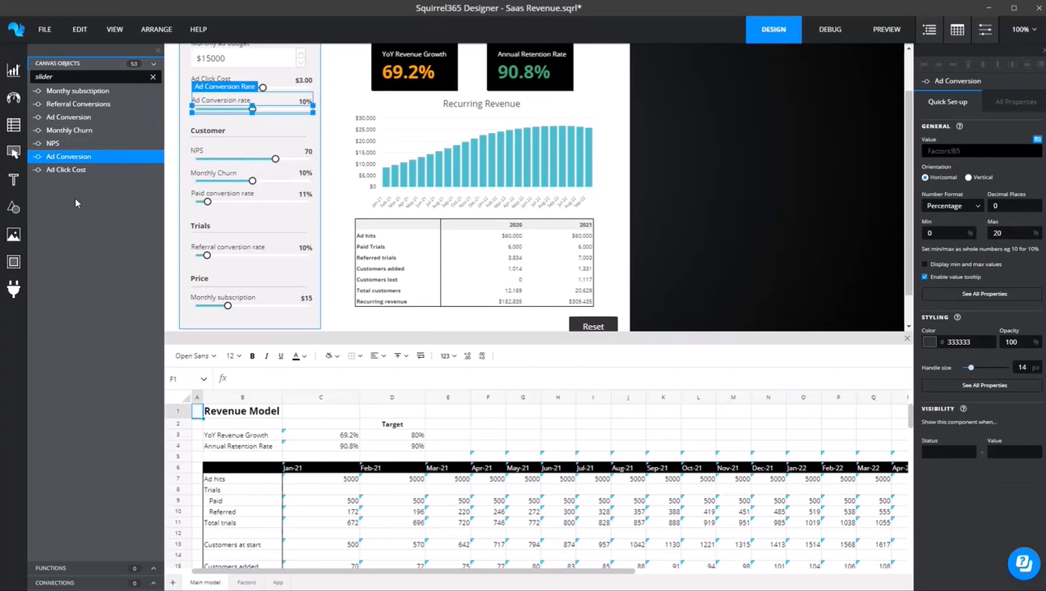
left_click(153, 78)
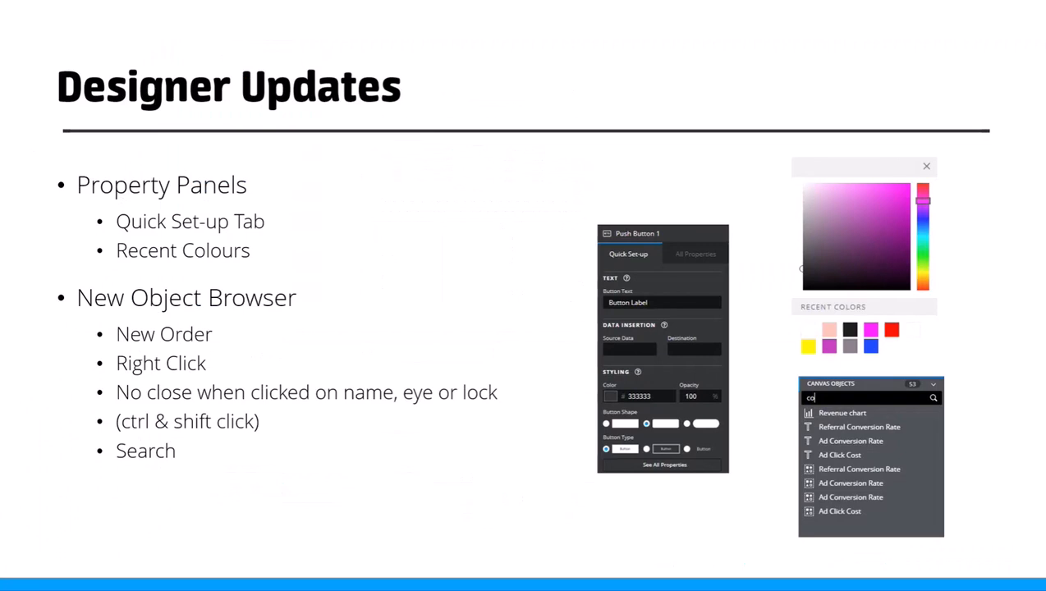
key("Right")
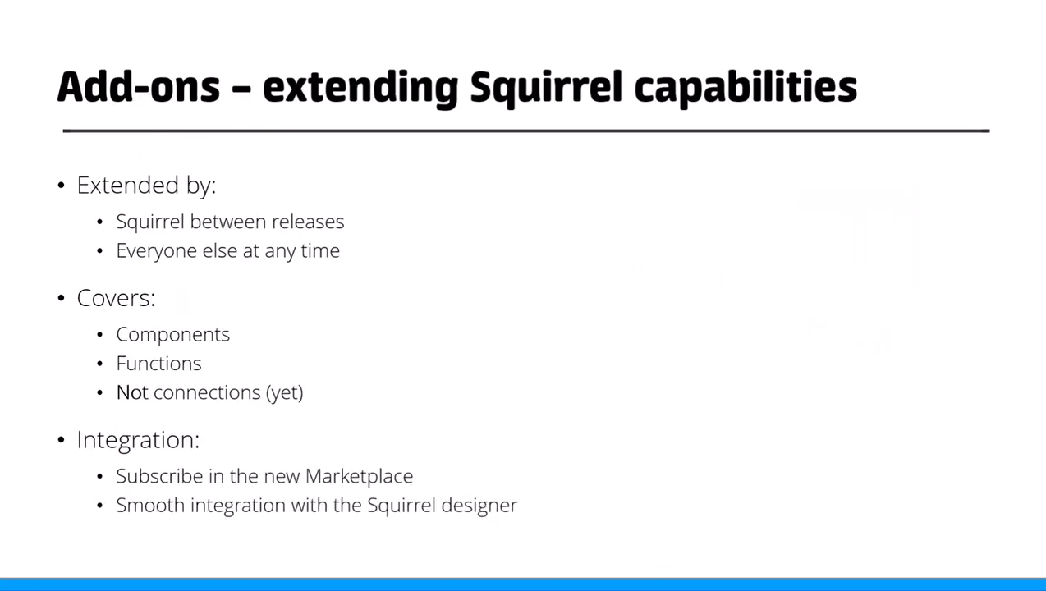
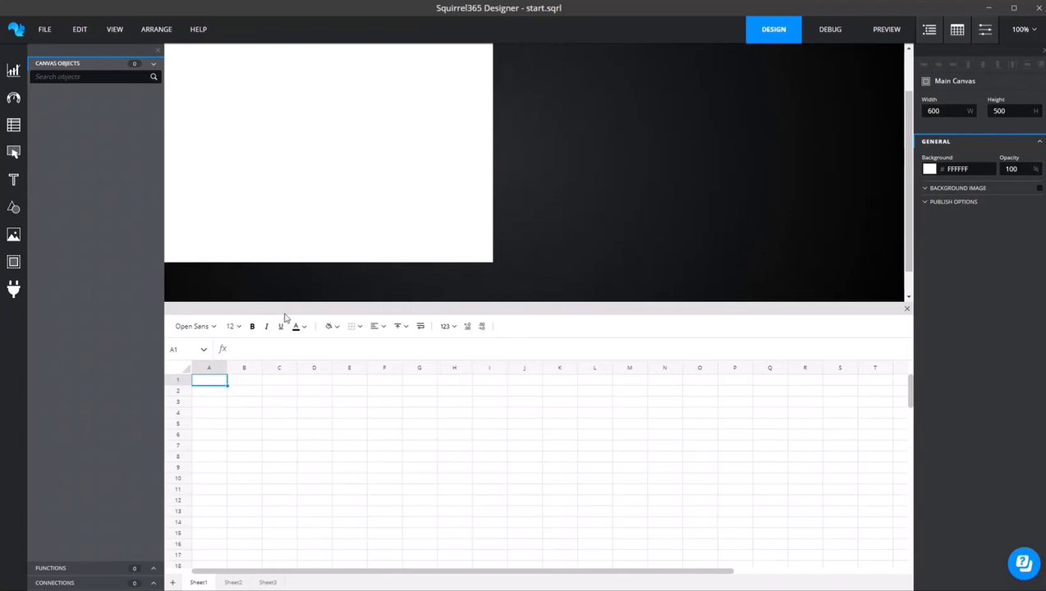
- Look through the list of installed add-on components in start.sqrl without adding one
left_click(16, 291)
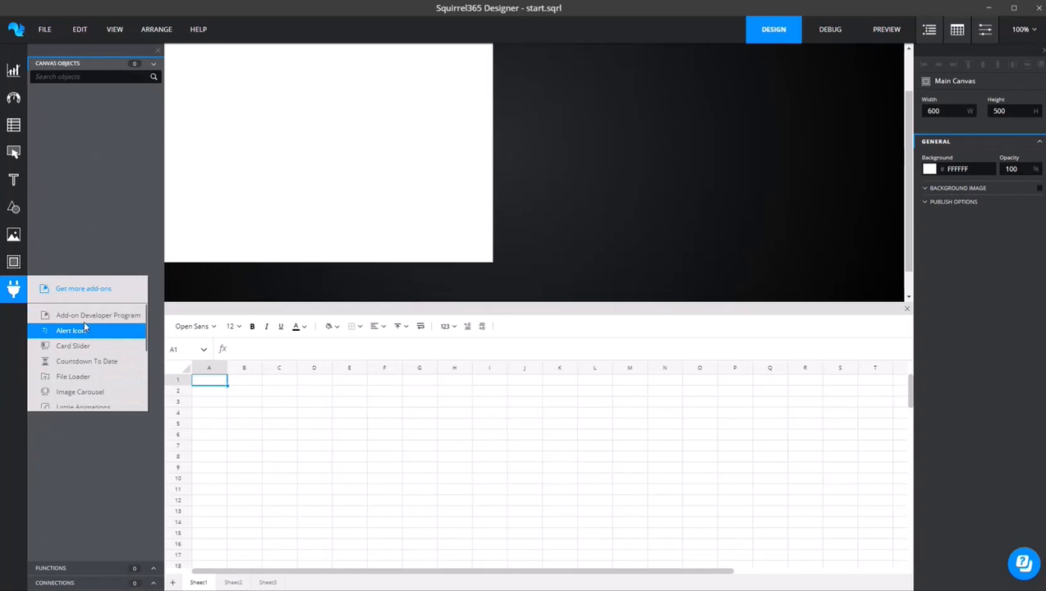
scroll(82, 345, "down", 3)
scroll(78, 362, "up", 3)
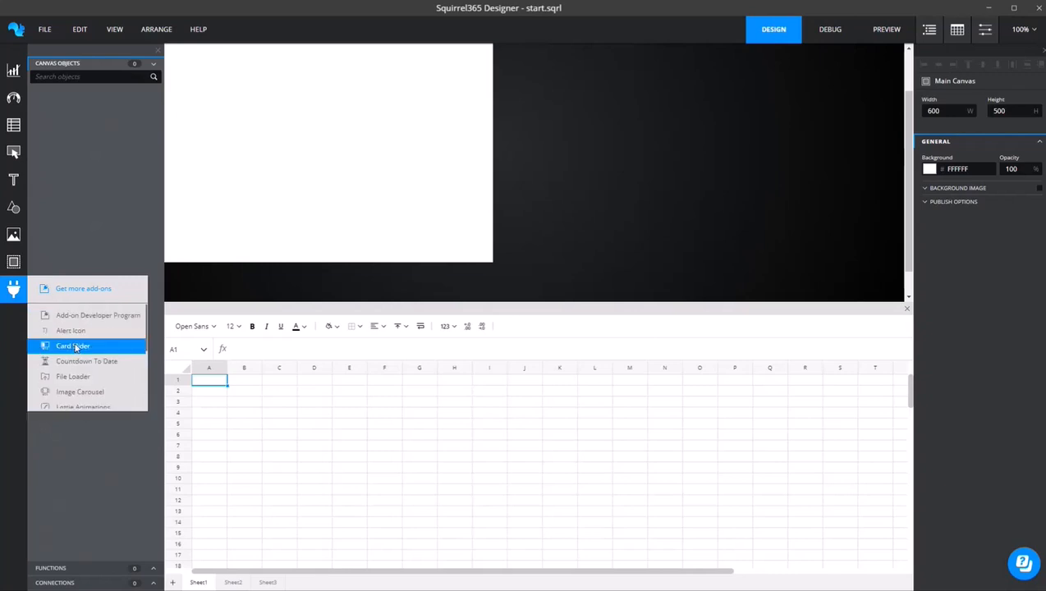
left_click(84, 239)
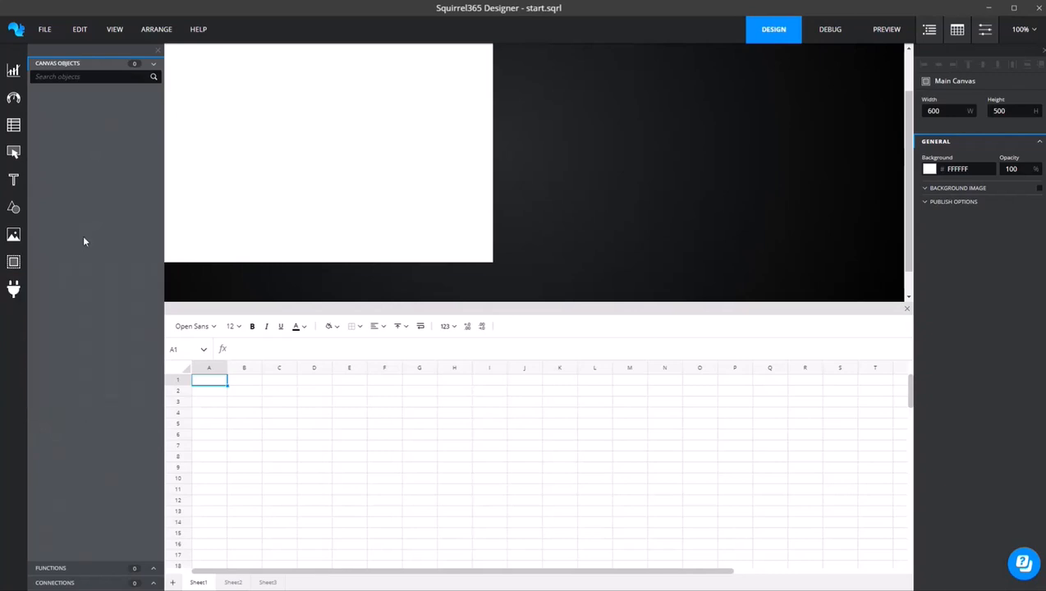
- Examine the available function types, both the built-in ones and the add-on functions, without adding one
left_click(75, 569)
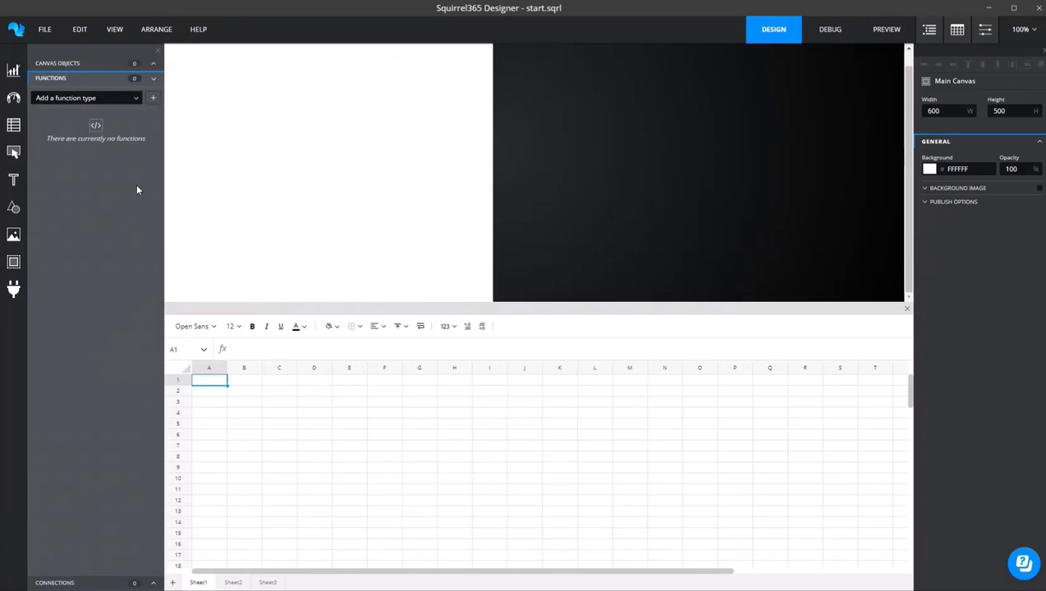
left_click(137, 98)
scroll(110, 168, "down", 3)
scroll(83, 120, "up", 2)
scroll(72, 131, "up", 2)
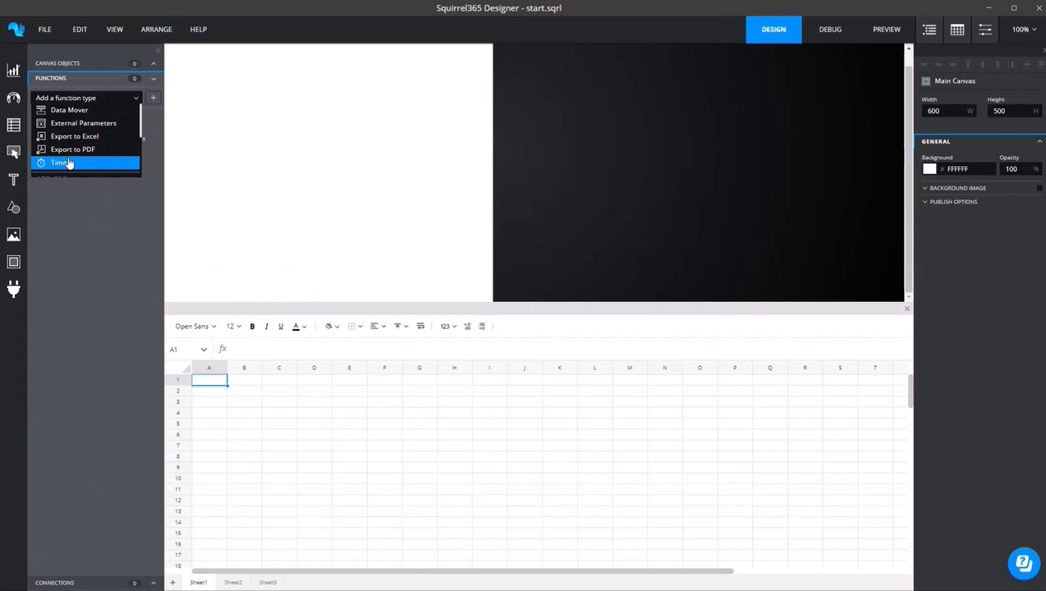
scroll(69, 164, "down", 3)
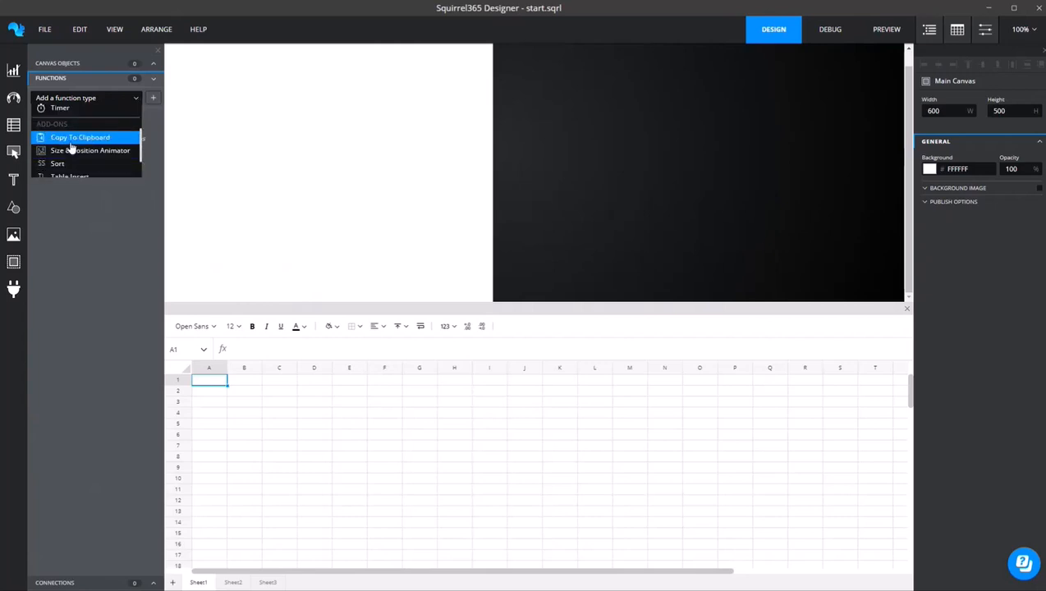
scroll(72, 148, "down", 2)
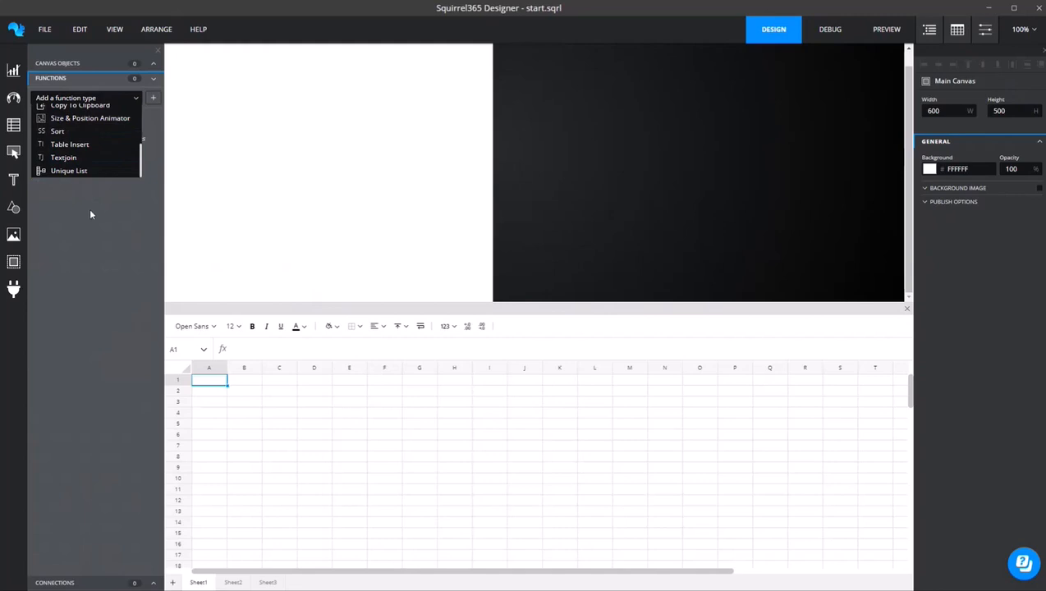
left_click(91, 230)
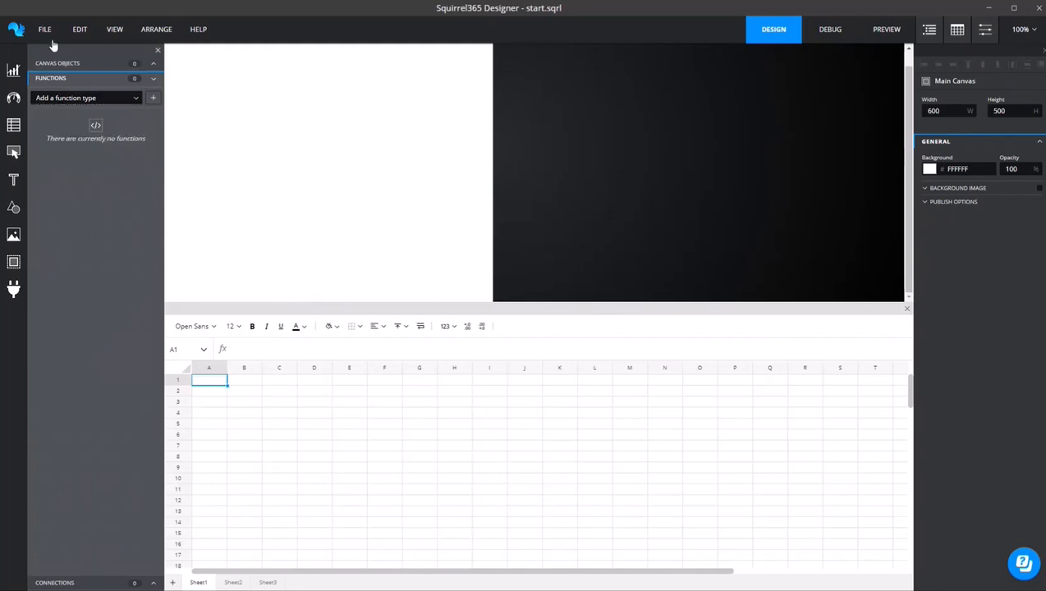
- Review the full list of installed items on the My Add-ons page and return to the canvas
left_click(46, 31)
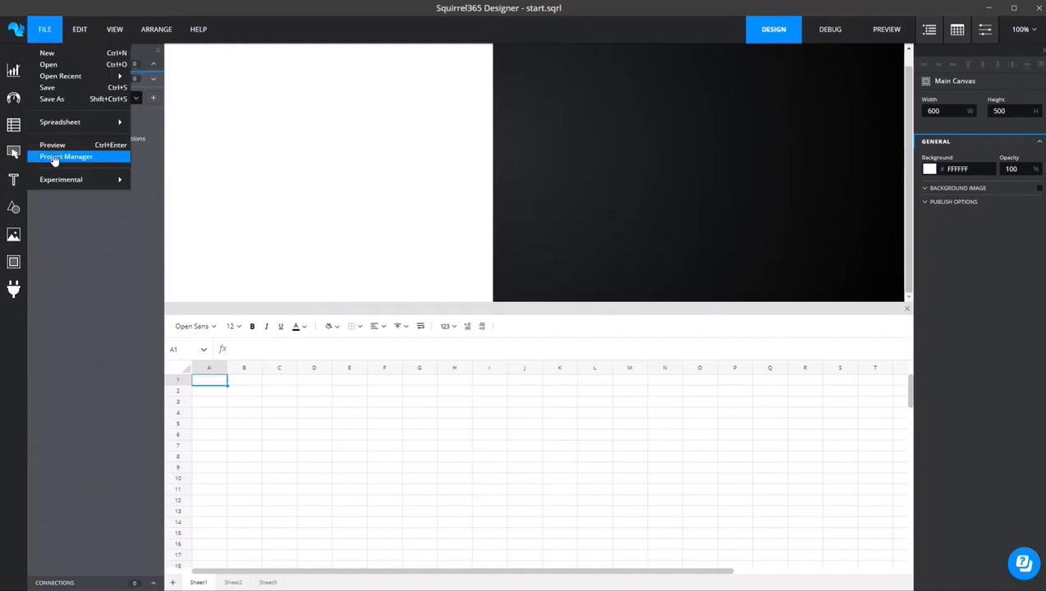
left_click(15, 31)
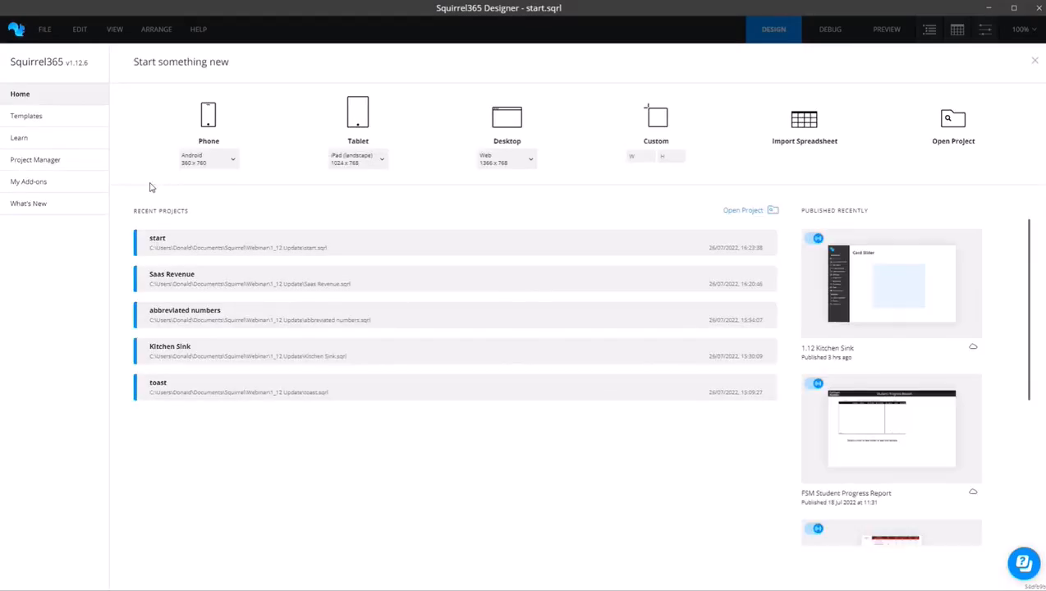
left_click(30, 184)
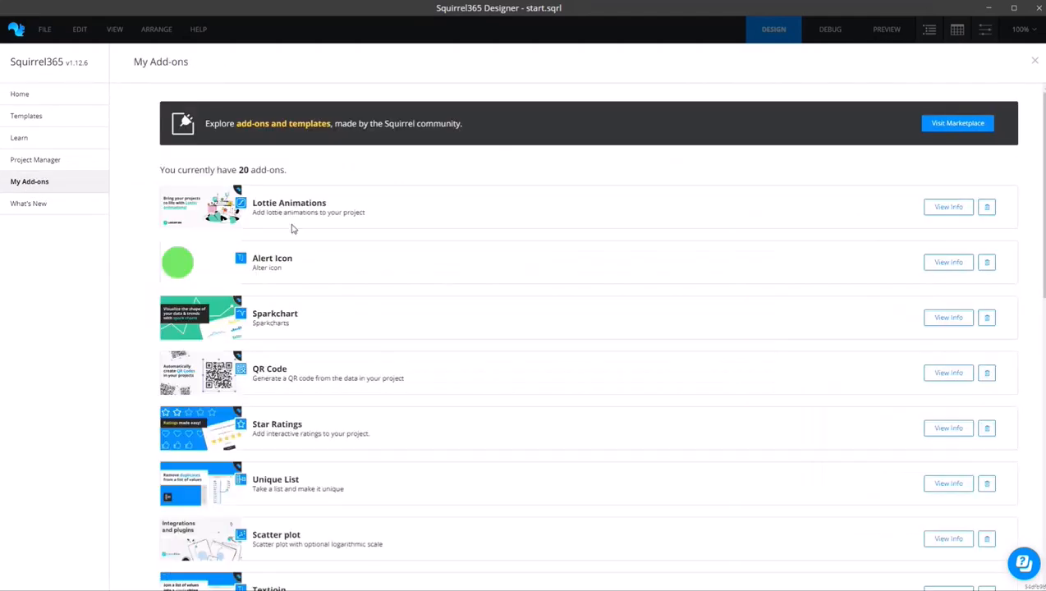
scroll(563, 275, "down", 5)
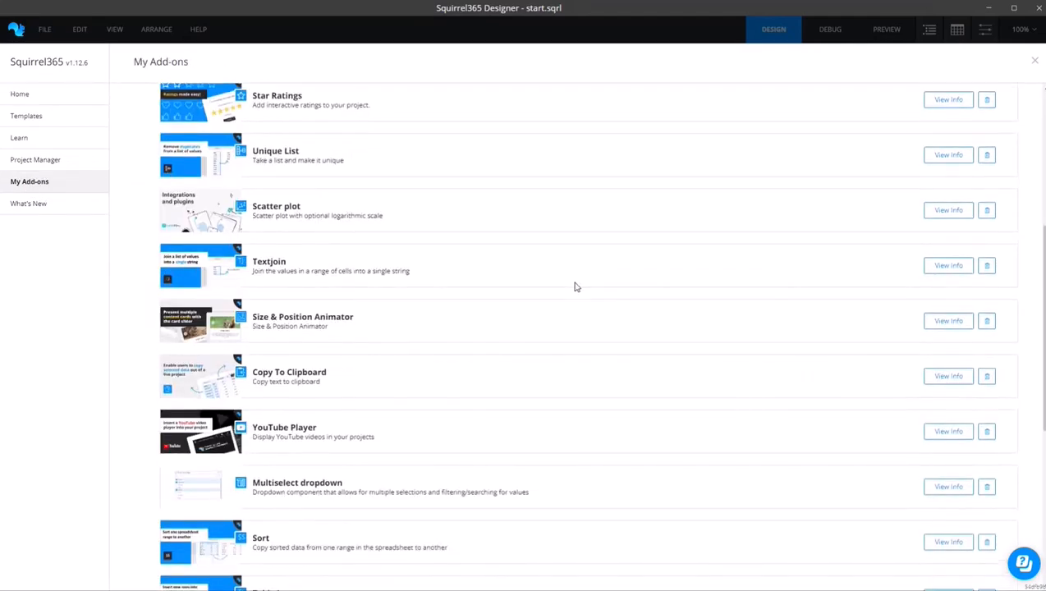
scroll(571, 302, "down", 5)
scroll(571, 300, "up", 10)
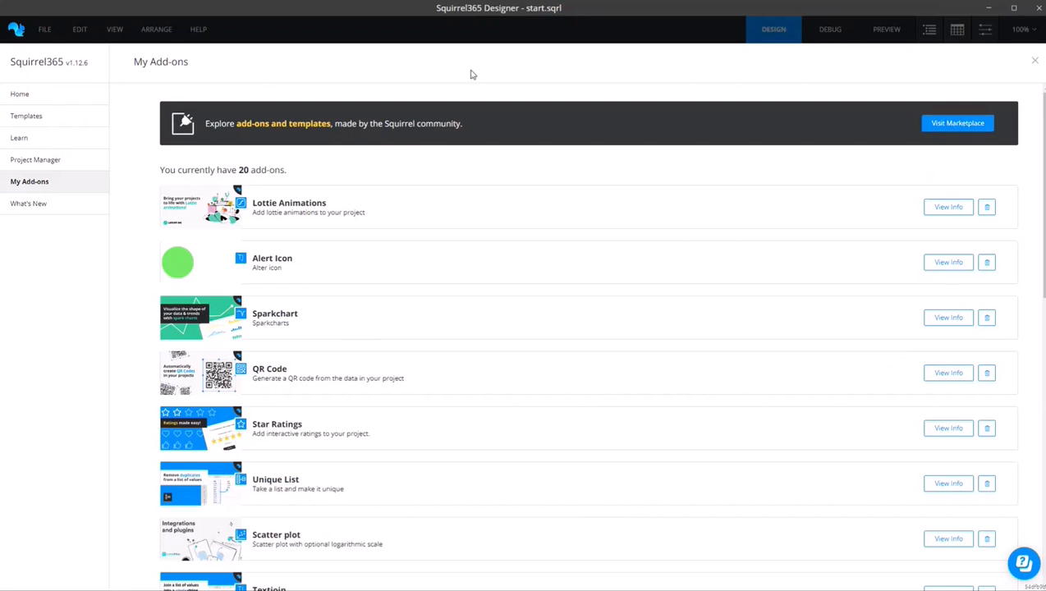
left_click(17, 33)
- Open the Squirrel Marketplace through Get more add-ons, browse its top picks and add-ons, and return to the Designer
left_click(10, 292)
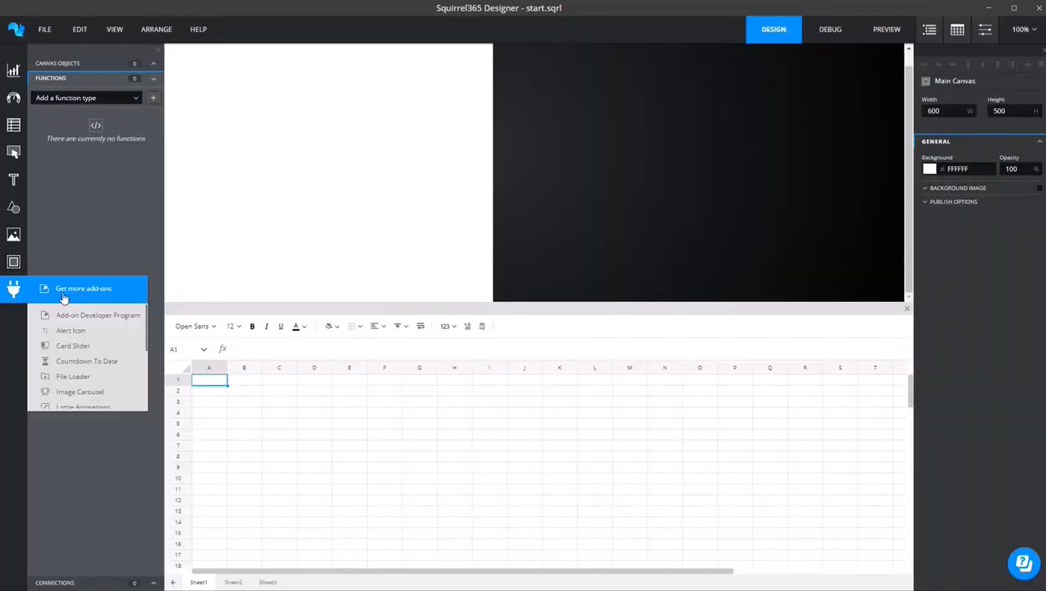
left_click(81, 292)
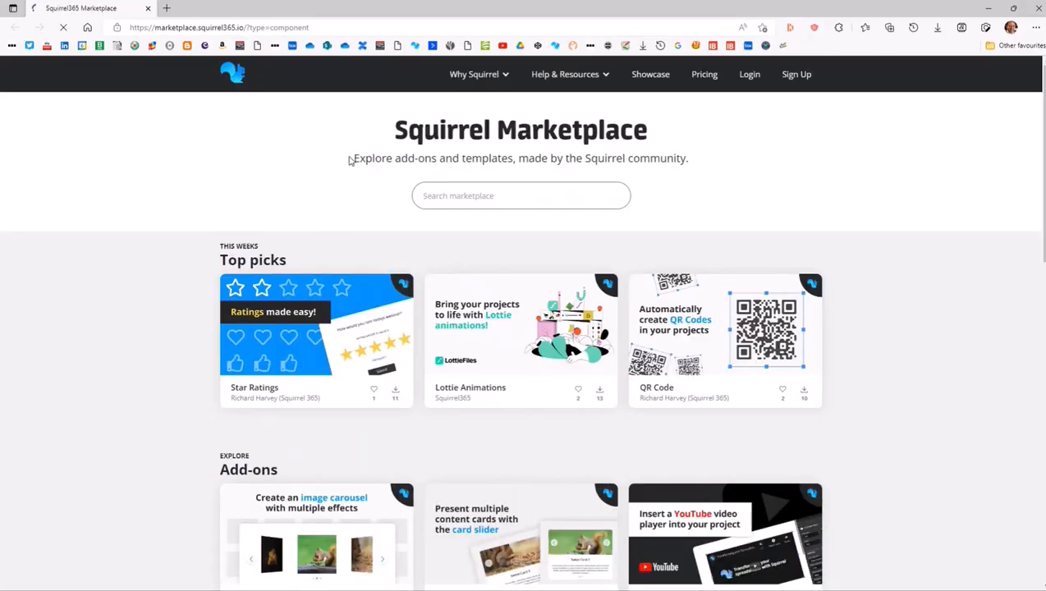
scroll(349, 160, "down", 3)
scroll(665, 302, "down", 1)
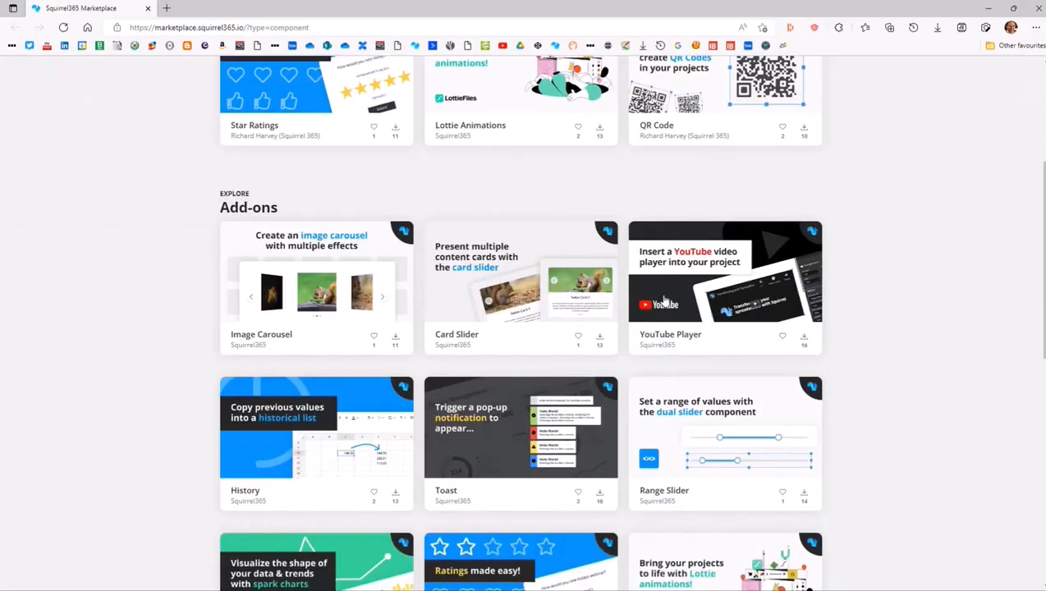
scroll(665, 329, "down", 6)
scroll(661, 434, "up", 7)
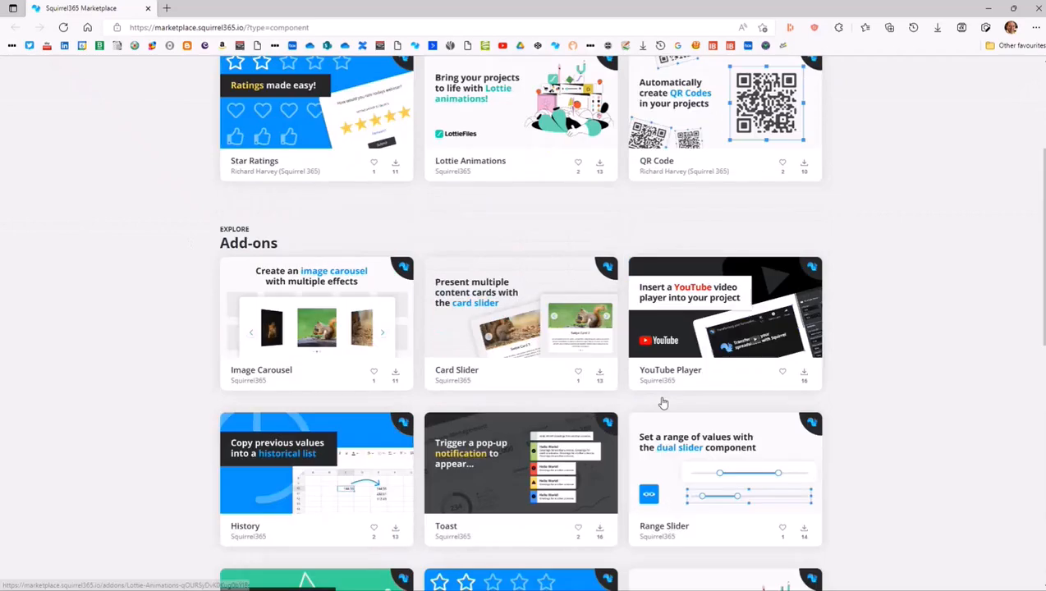
scroll(664, 403, "up", 3)
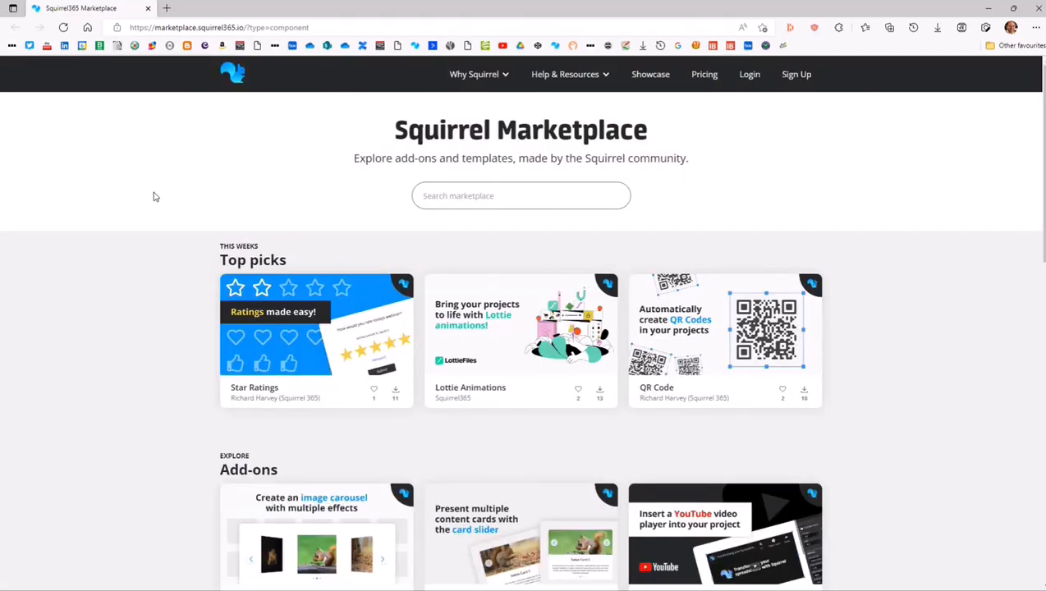
scroll(168, 201, "down", 3)
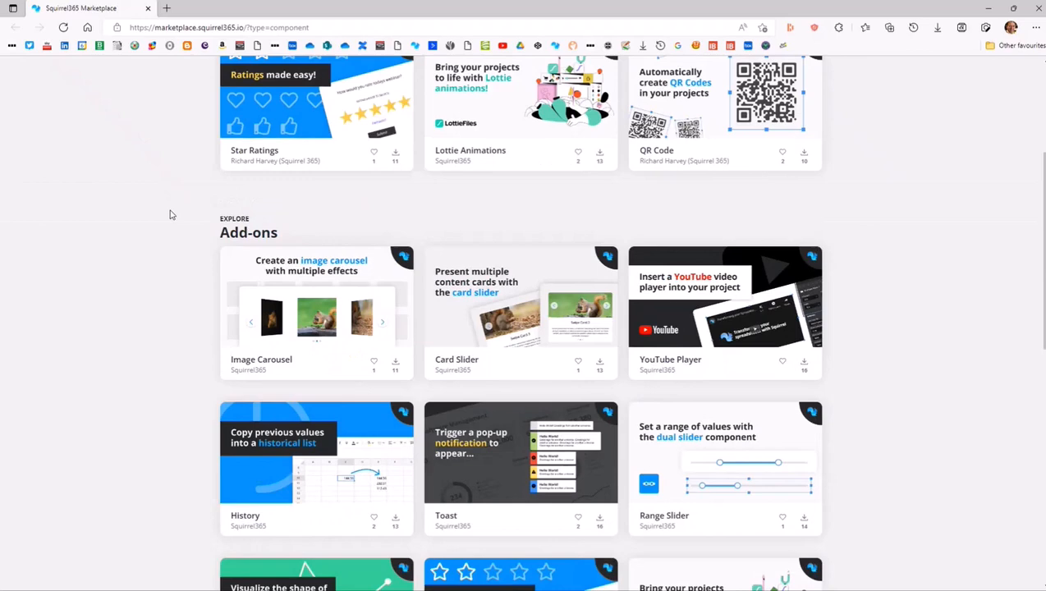
scroll(171, 212, "up", 3)
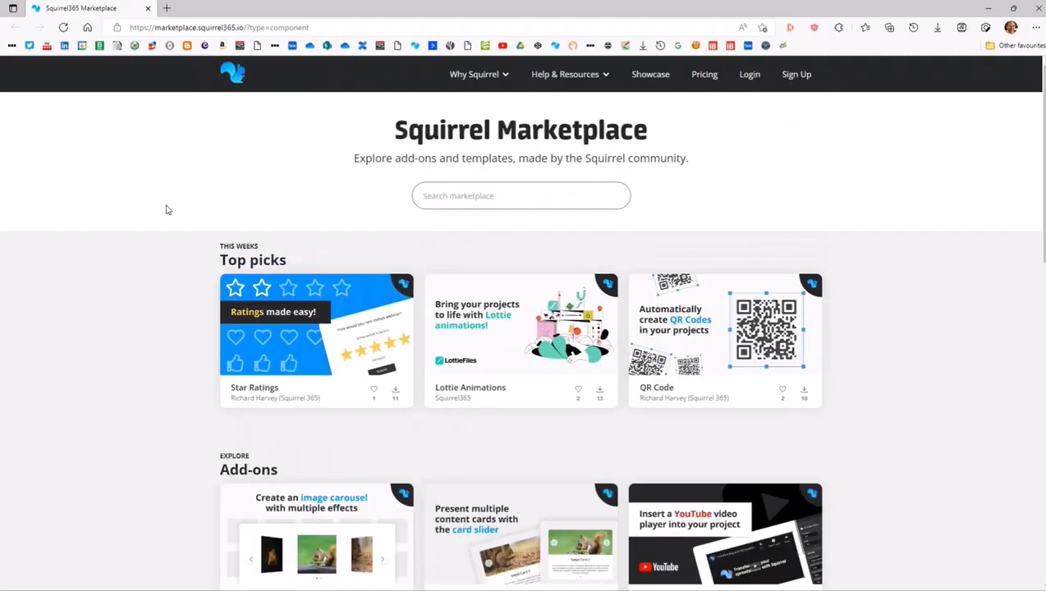
scroll(167, 211, "down", 4)
left_click(546, 247)
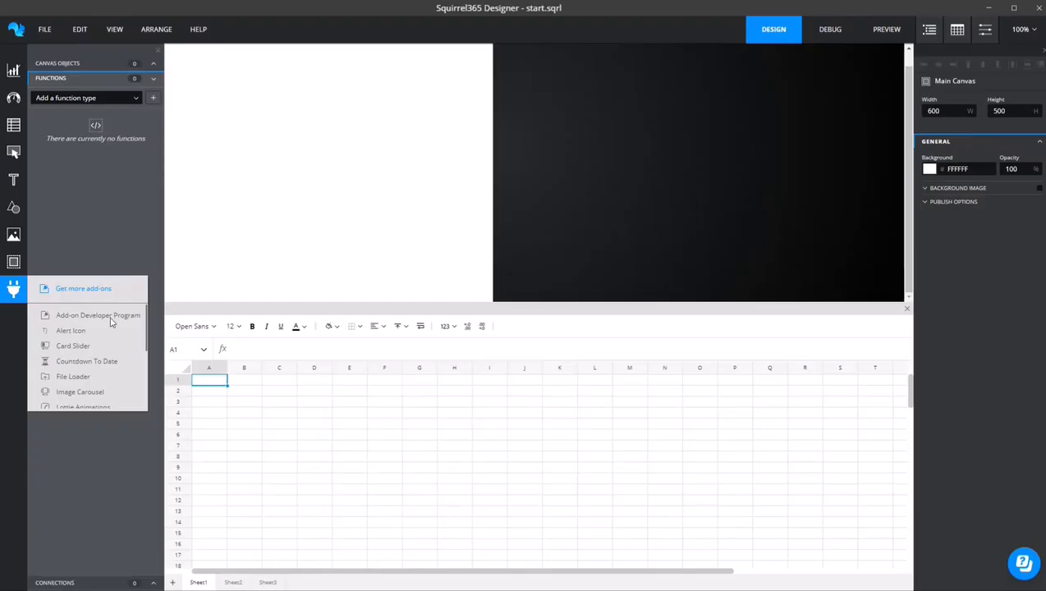
- Add a Toast add-on component to the canvas
left_click(364, 199)
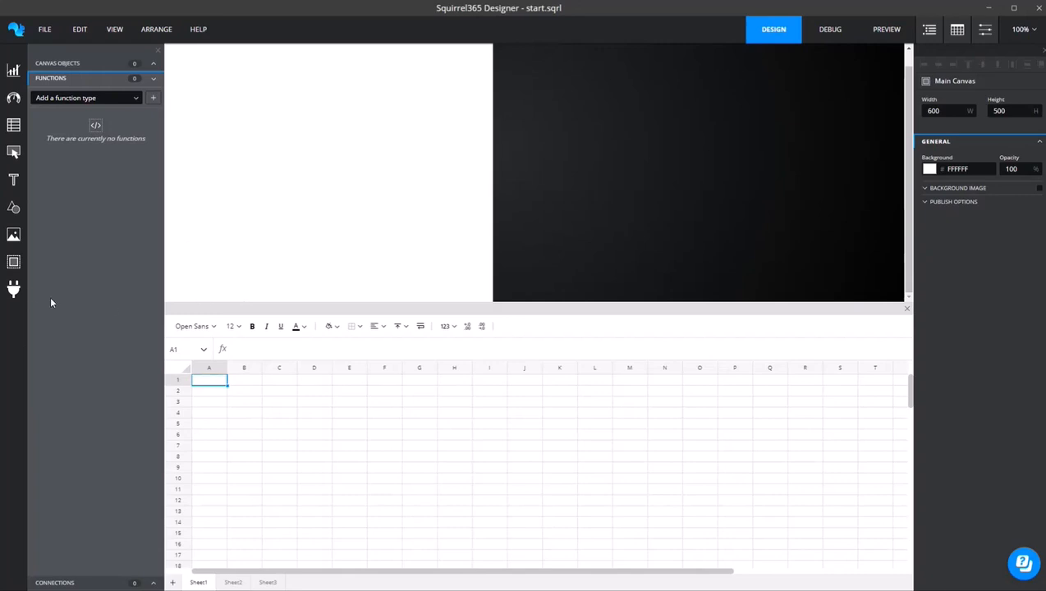
left_click(18, 292)
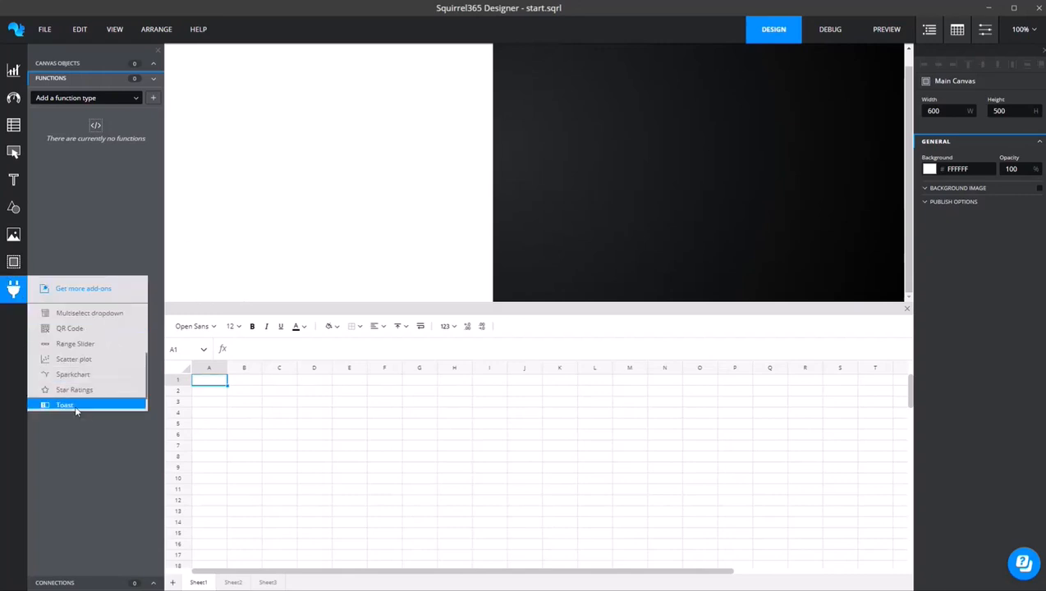
left_click_drag(75, 405, 203, 118)
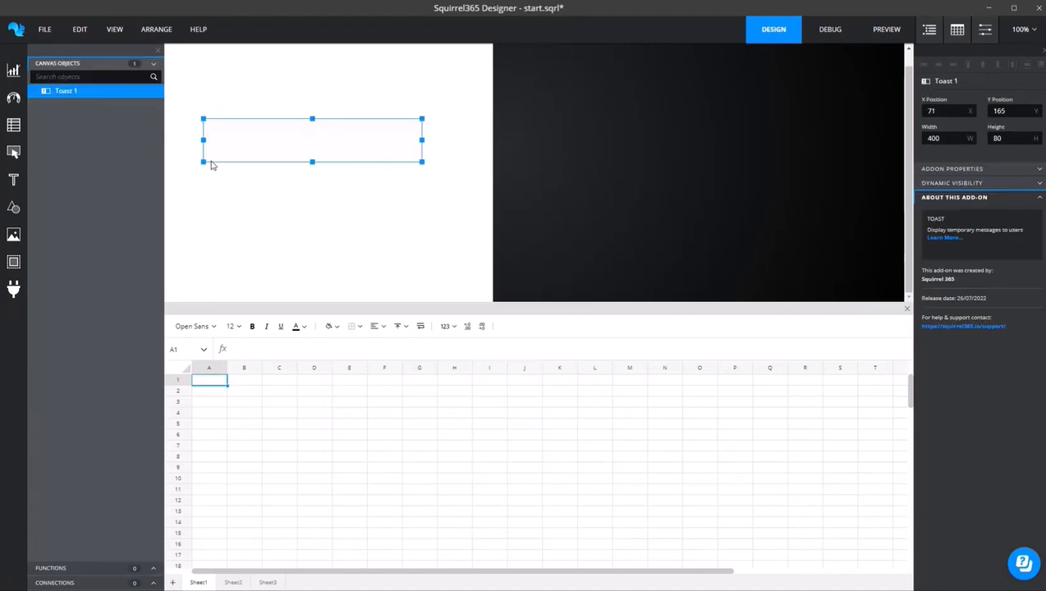
- Narrow the Toast to about 292 wide and place it in the canvas's lower-left corner at about X 5, Y 413
left_click_drag(422, 140, 375, 141)
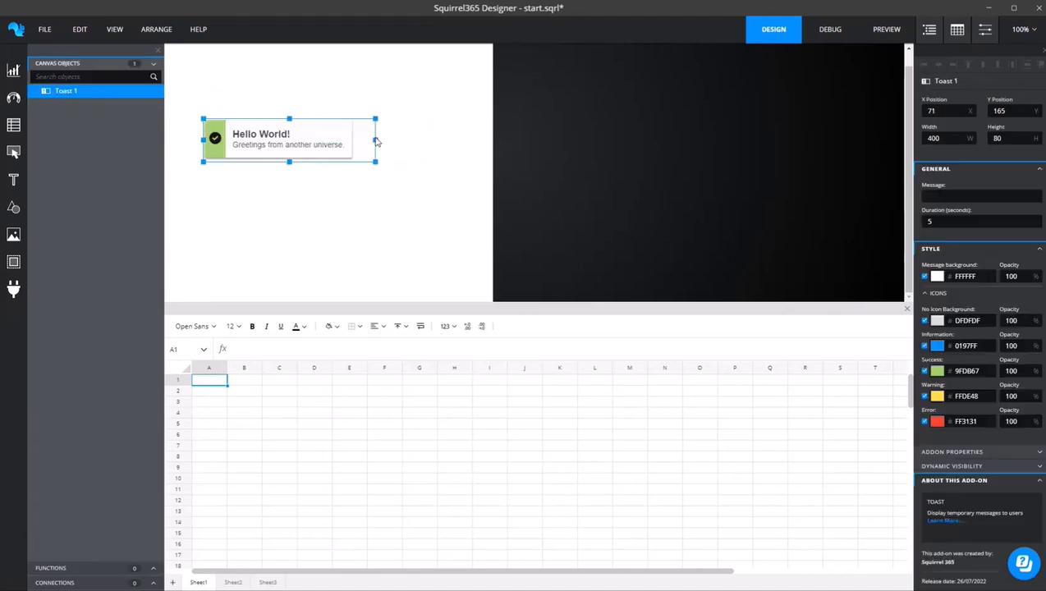
left_click_drag(401, 300, 395, 362)
left_click_drag(289, 158, 254, 297)
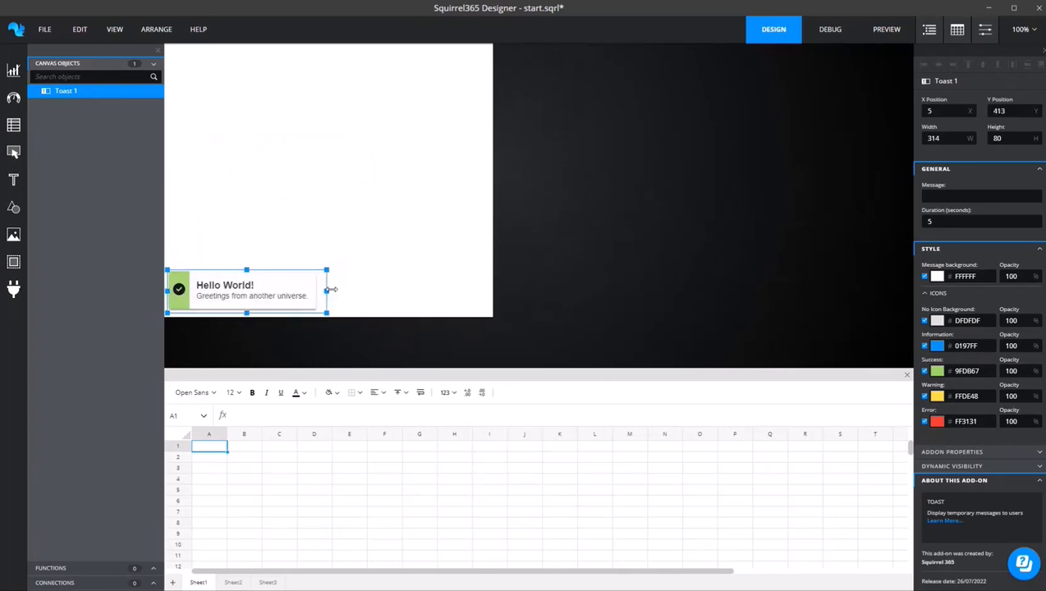
left_click(366, 249)
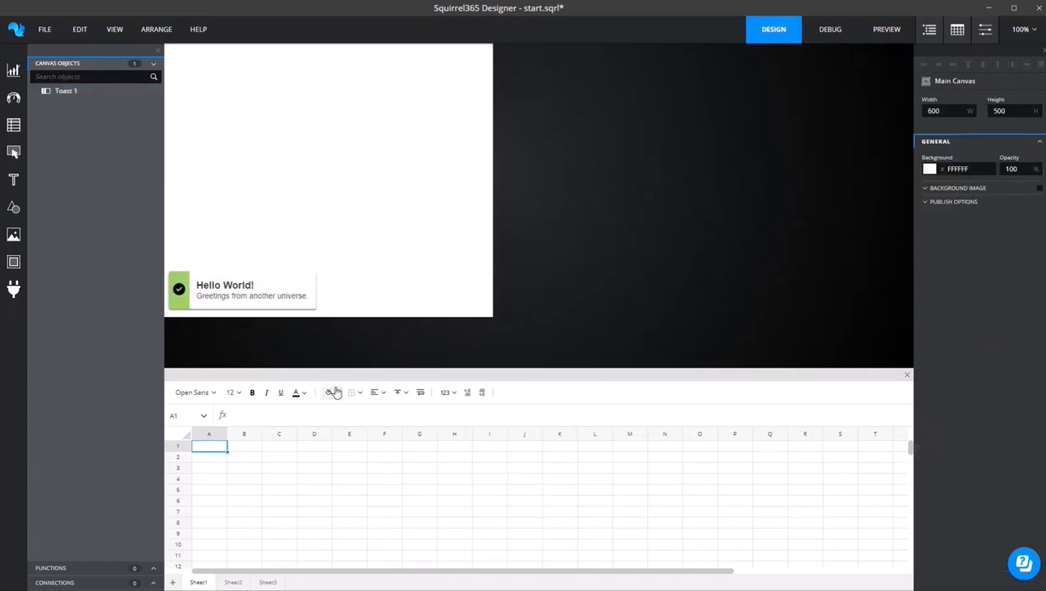
- Enter the message "info|Database|Data succesfully updated" in cell A3 of Sheet1 and widen column A to fit it
left_click(245, 468)
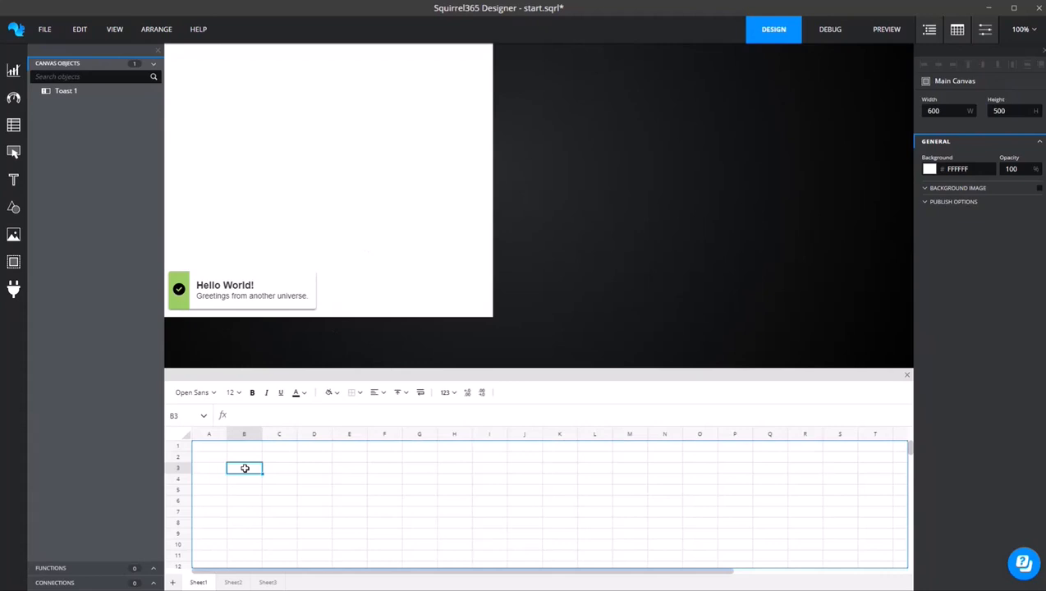
left_click(235, 307)
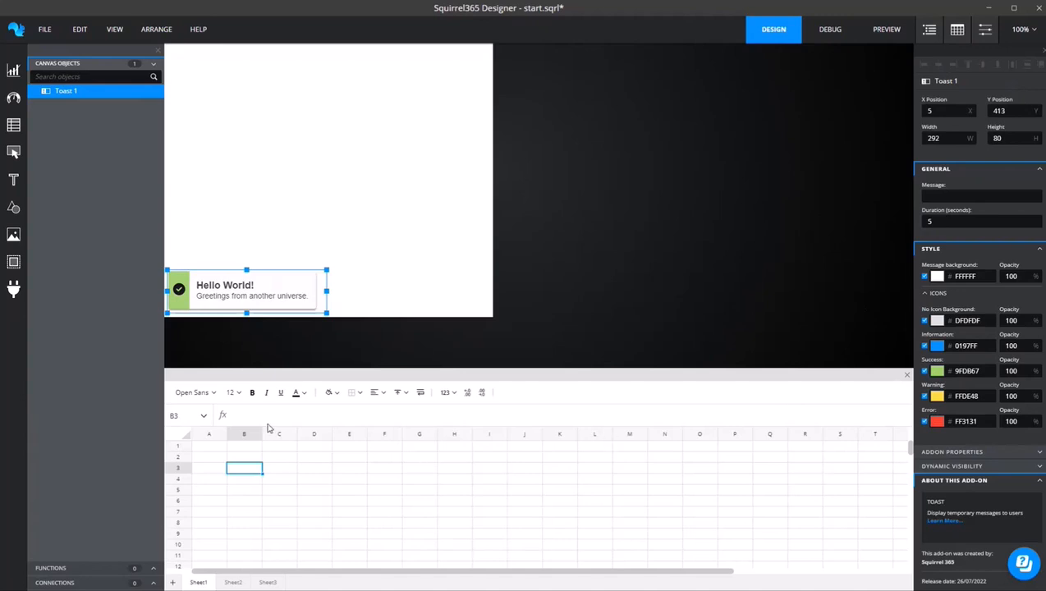
left_click(215, 469)
type("info")
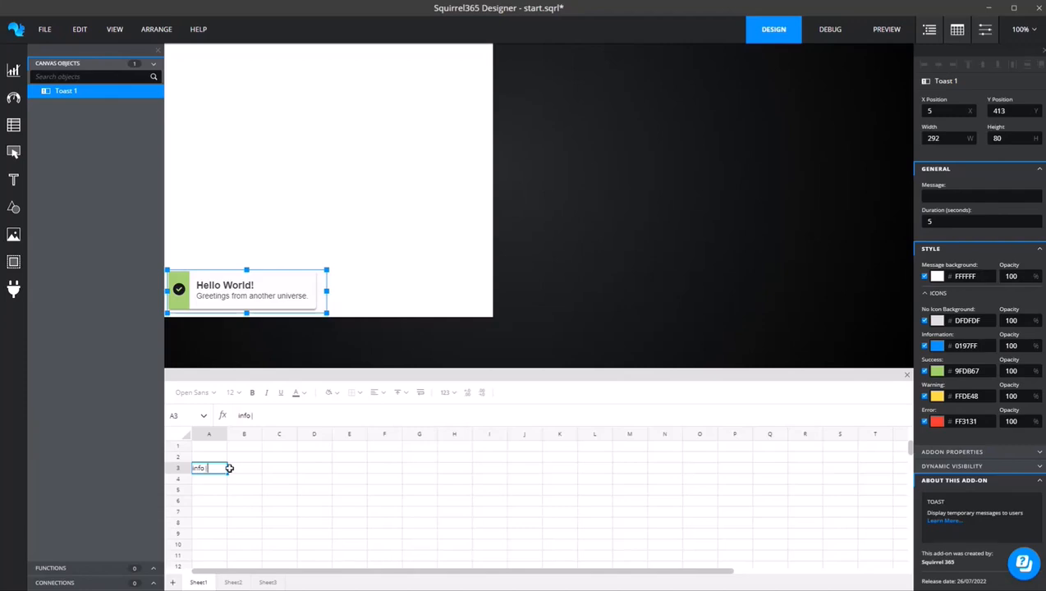
type("|Database")
type("|")
type("Data")
type(" succesful")
type("ly updated")
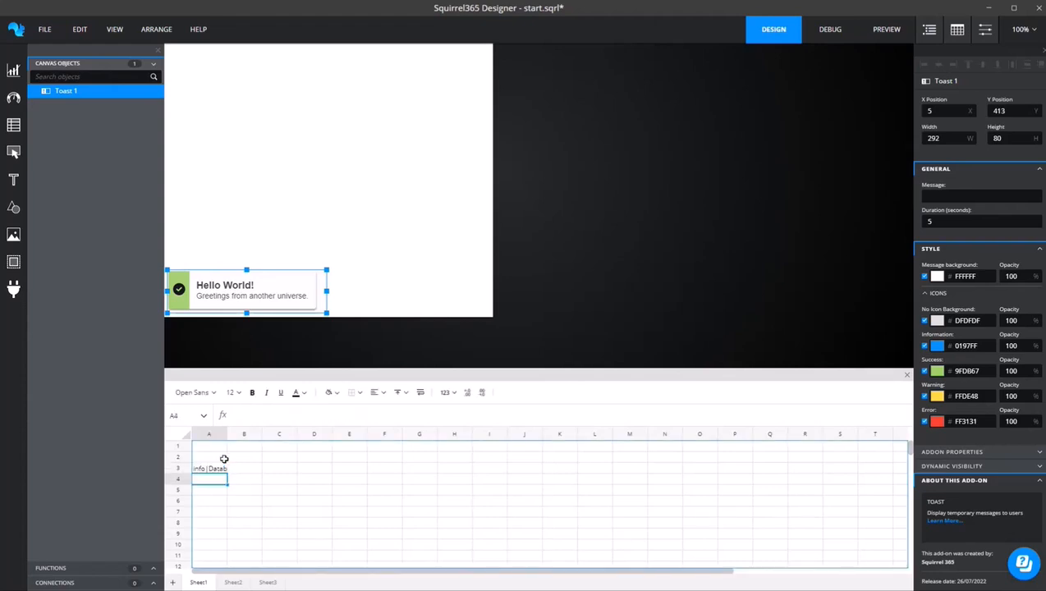
key("Return")
left_click_drag(238, 435, 352, 435)
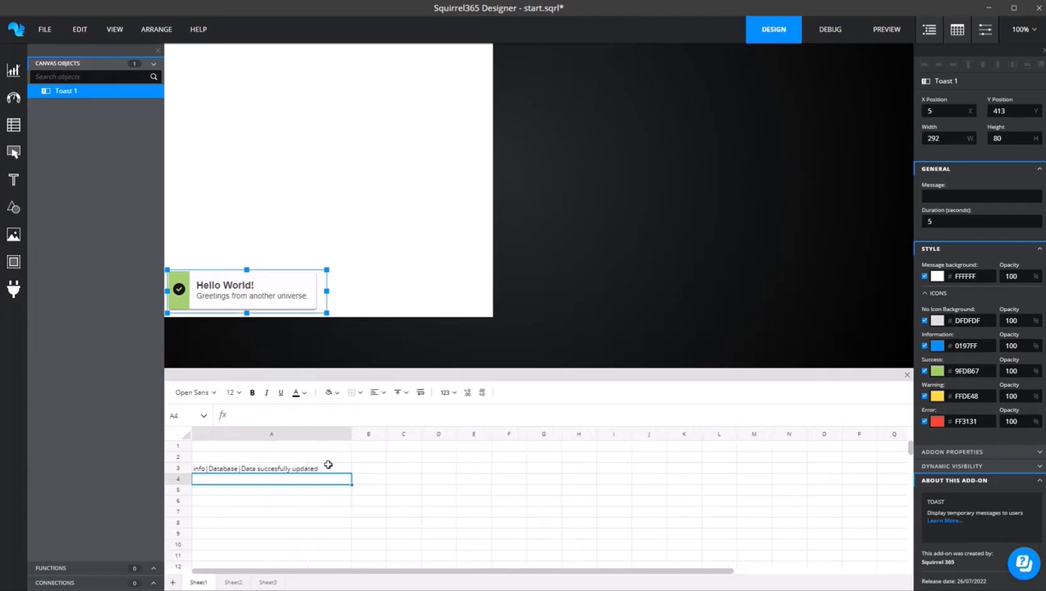
- Add a push button to the canvas and bind its source data to cell Sheet1!A3
left_click(13, 152)
left_click_drag(65, 151, 361, 194)
left_click(944, 198)
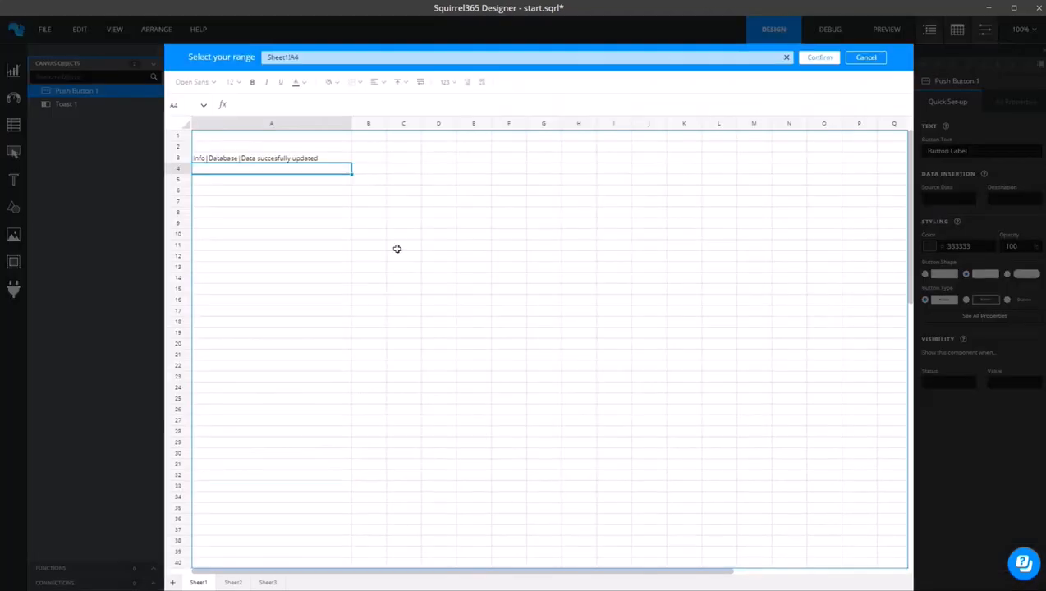
left_click(301, 157)
left_click(820, 57)
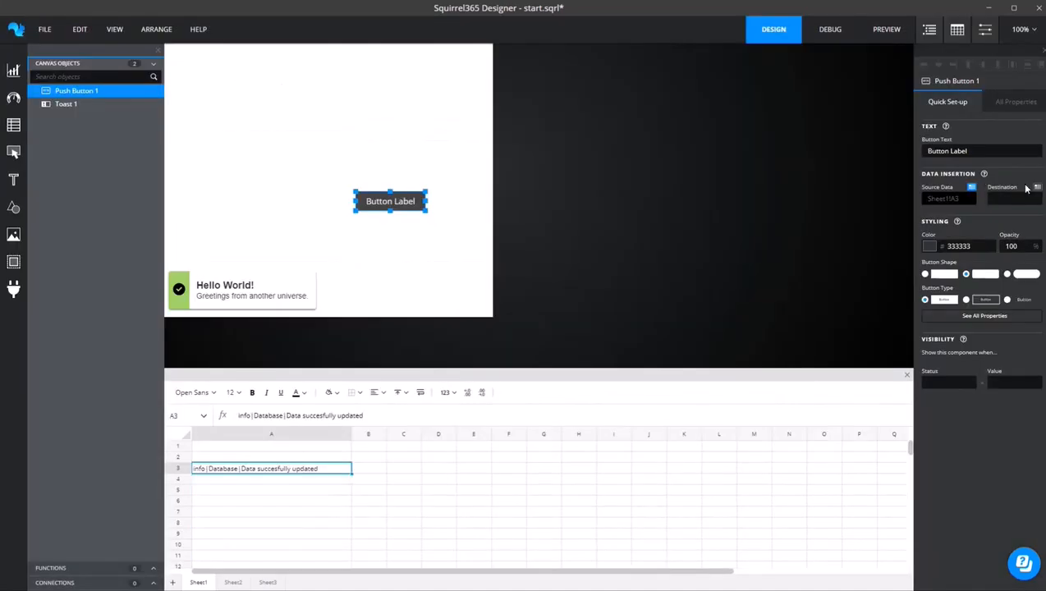
- Bind the push button's data insertion destination to cell Sheet1!B3 and fill that cell yellow
left_click(1033, 195)
left_click(366, 156)
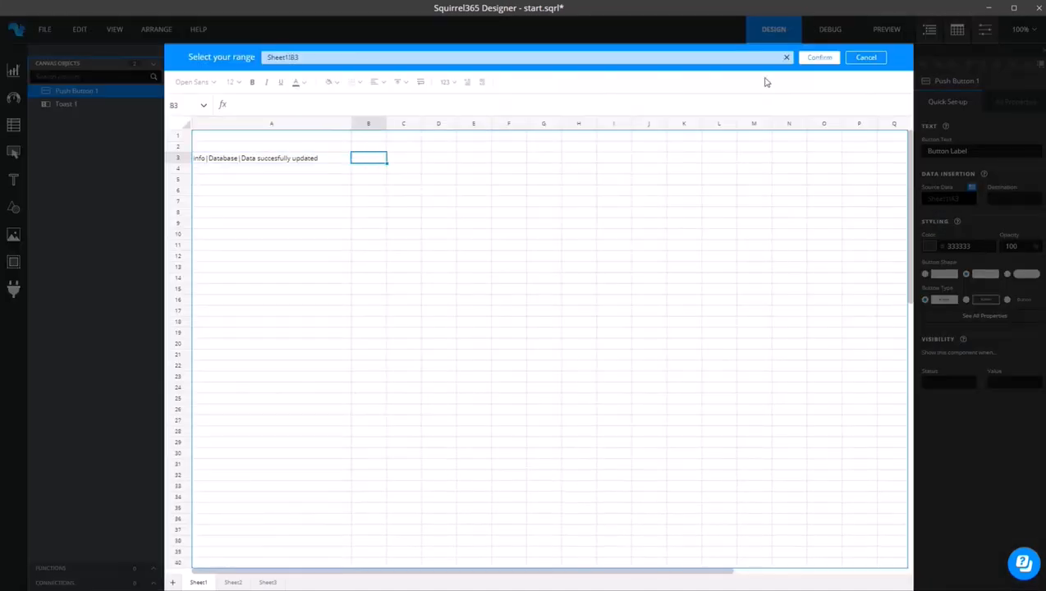
left_click(817, 57)
left_click(336, 395)
left_click(353, 417)
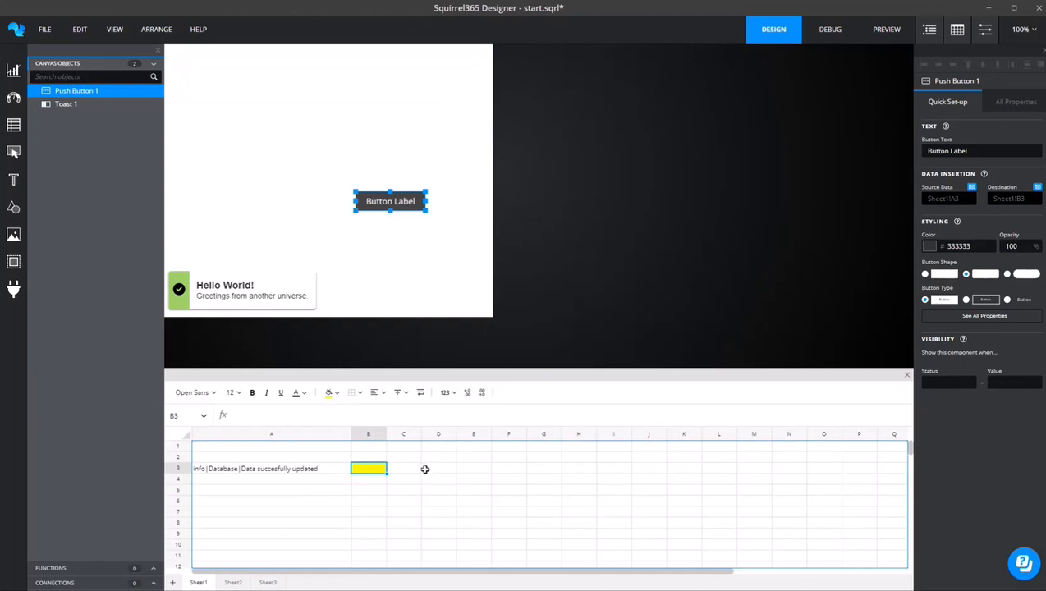
- Bind the Toast's message to cell Sheet1!B3 and set its duration to 2 seconds
left_click(209, 302)
left_click(1033, 189)
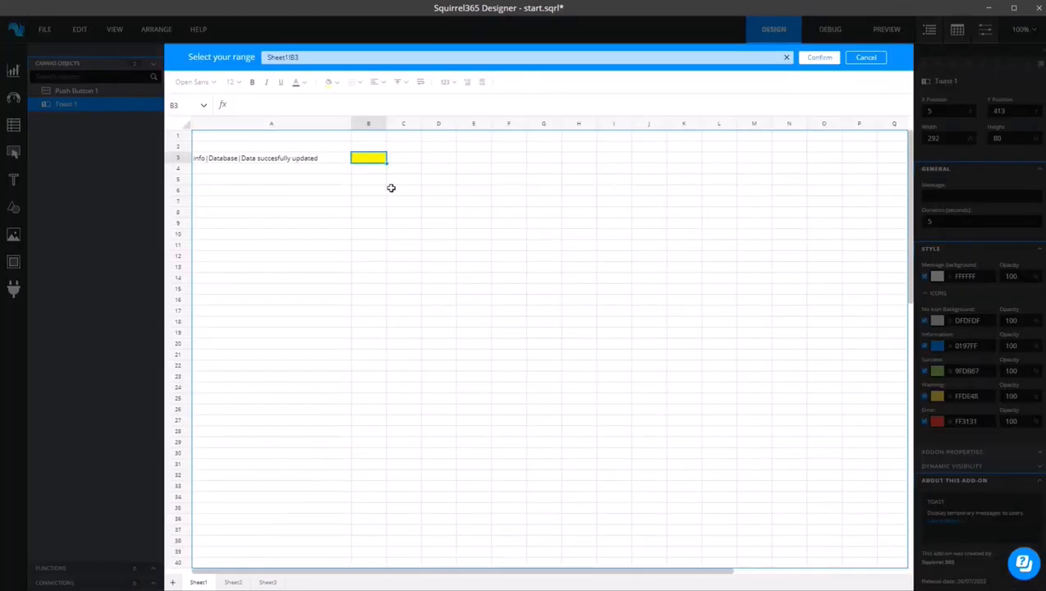
left_click(819, 58)
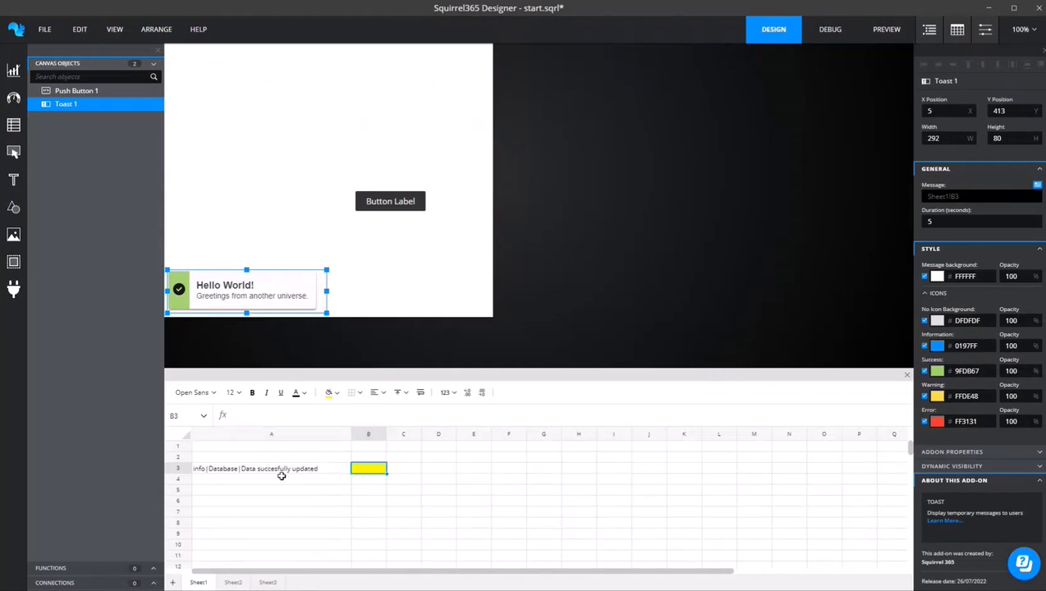
left_click(973, 222)
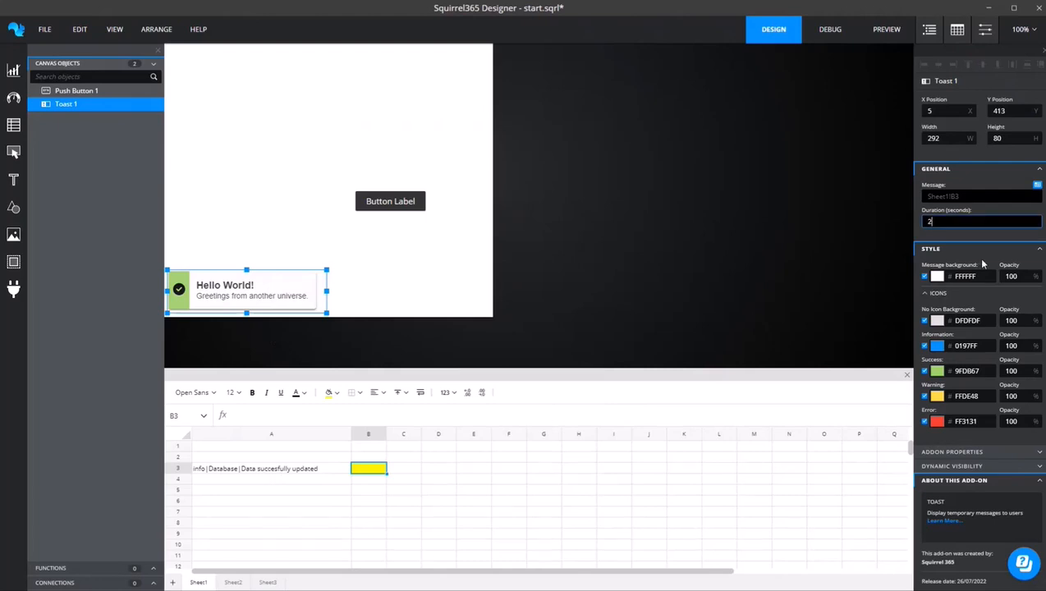
type("2")
- Test the push button in Debug mode to trigger the Toast message
left_click(808, 40)
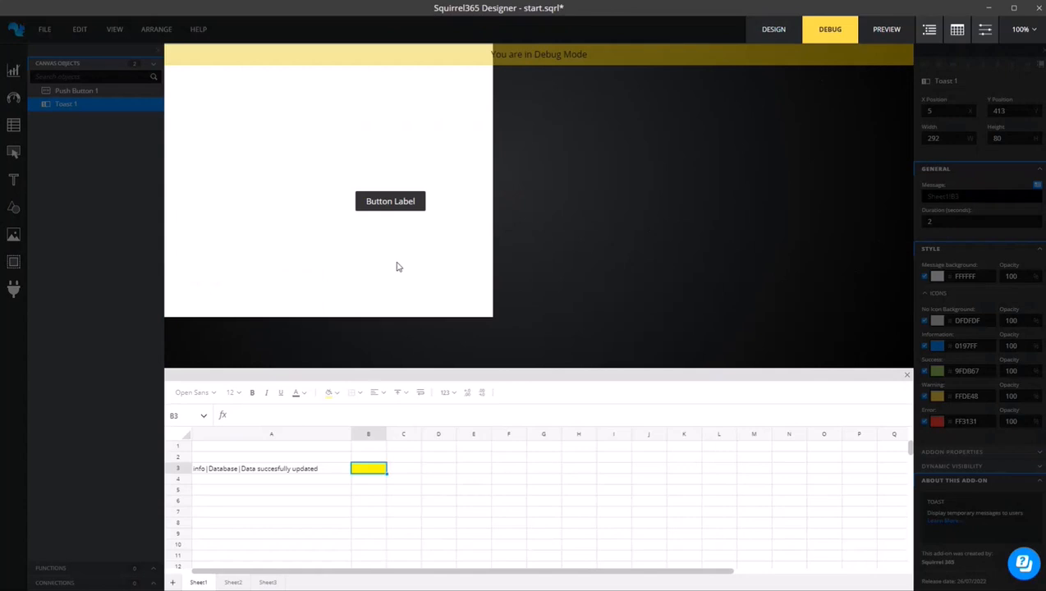
left_click(379, 208)
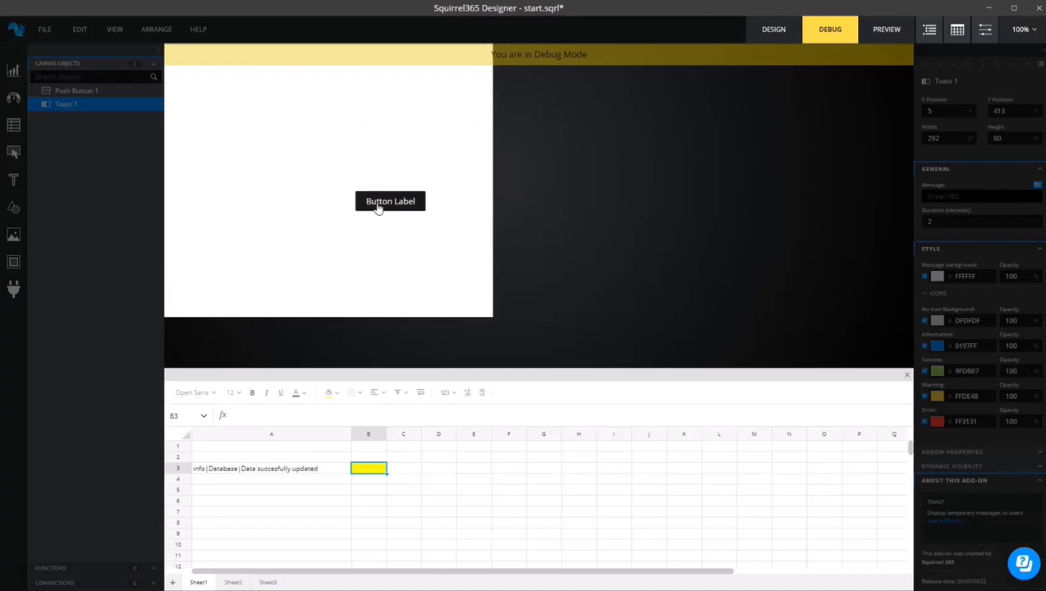
- Move the Toast up to about X 9, Y 291 in Design mode and test the button again in Debug mode
left_click_drag(274, 309, 252, 227)
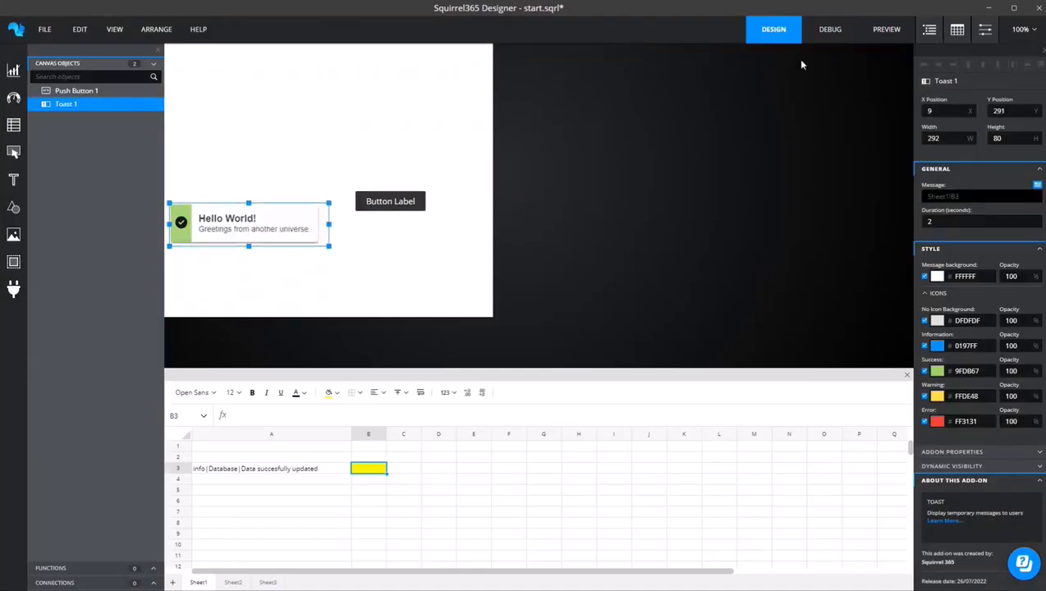
left_click(825, 30)
left_click(393, 202)
left_click(393, 203)
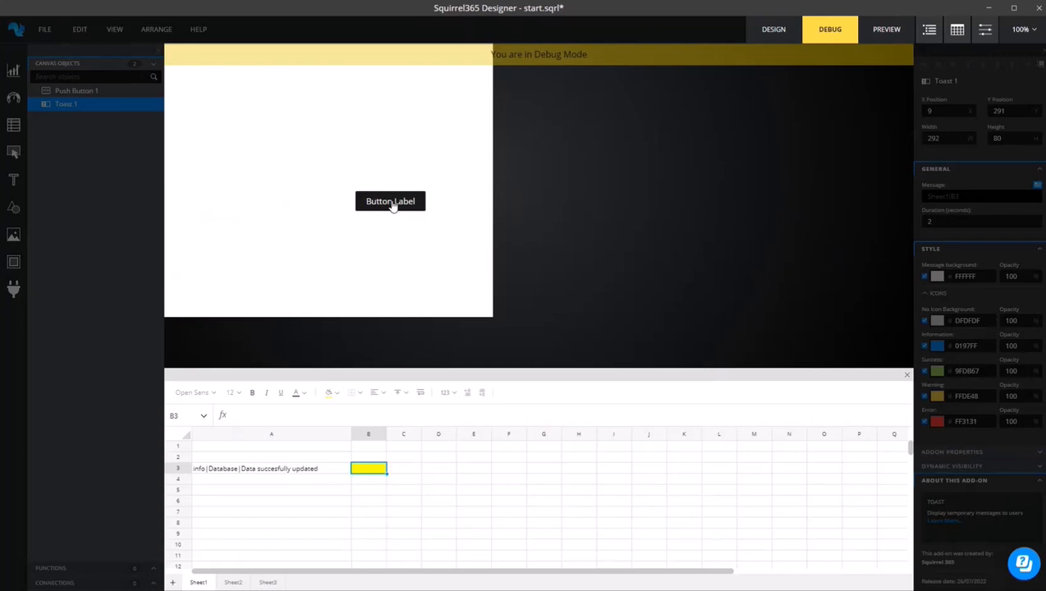
left_click(767, 33)
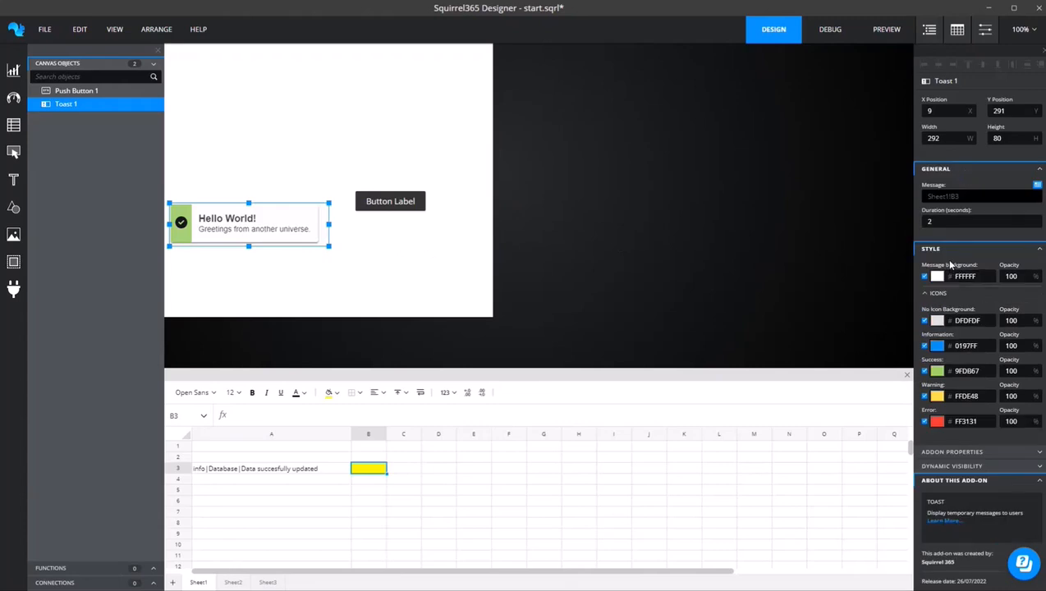
- Examine the colour options for the Toast's No Icon background without changing them, and deselect the Toast
left_click(937, 320)
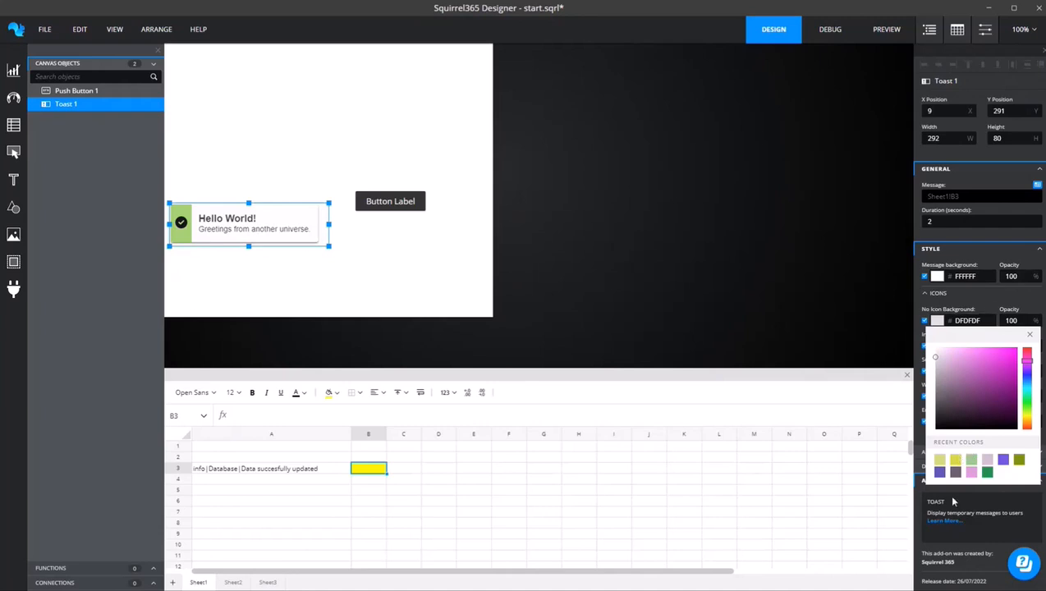
left_click(1032, 338)
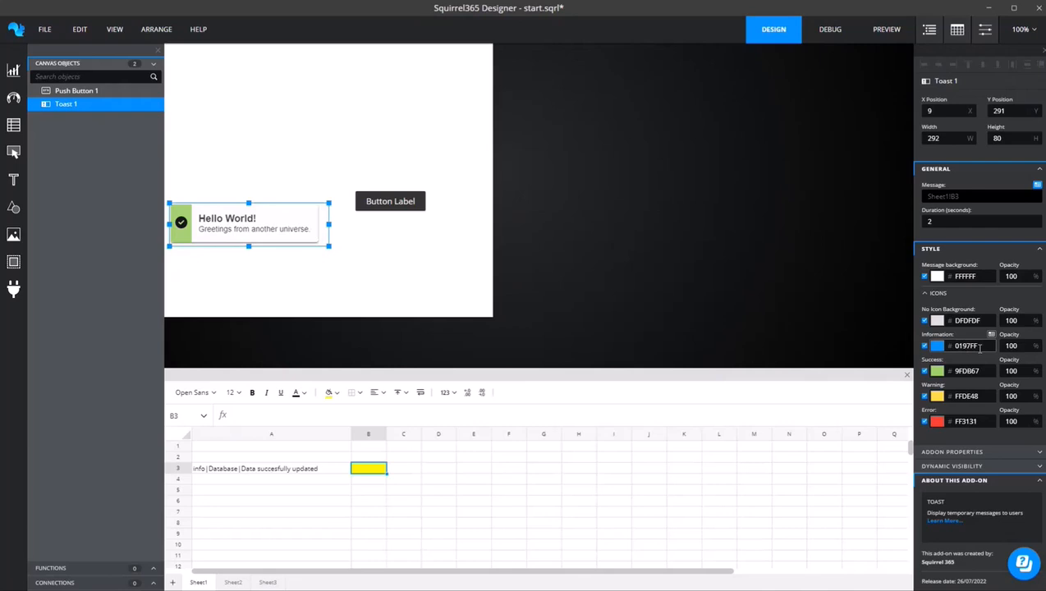
left_click(385, 266)
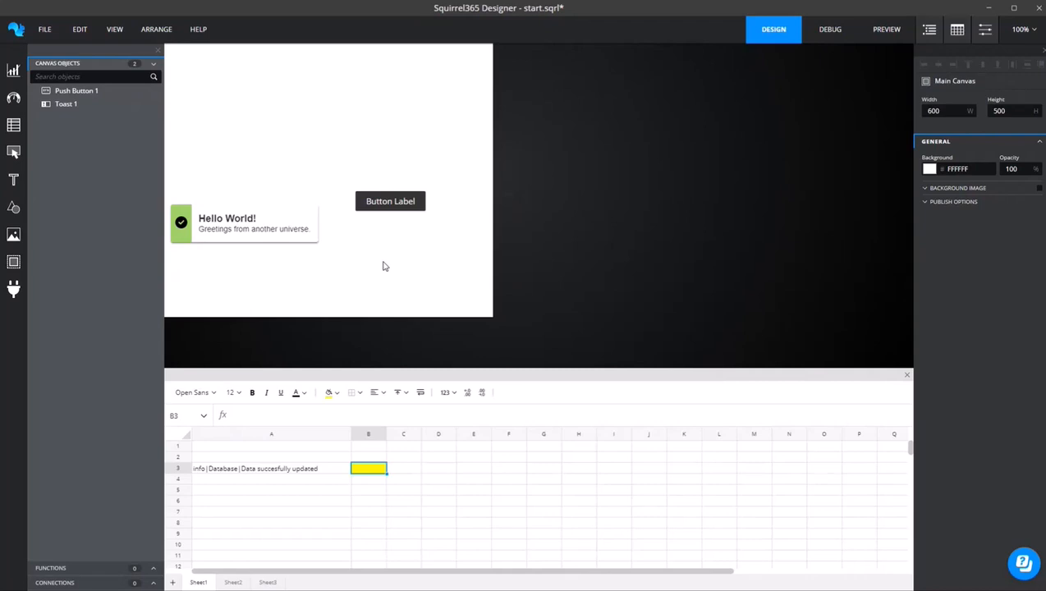
- Enlarge the spreadsheet area and add a Unique List add-on function to the project
left_click_drag(423, 367, 418, 276)
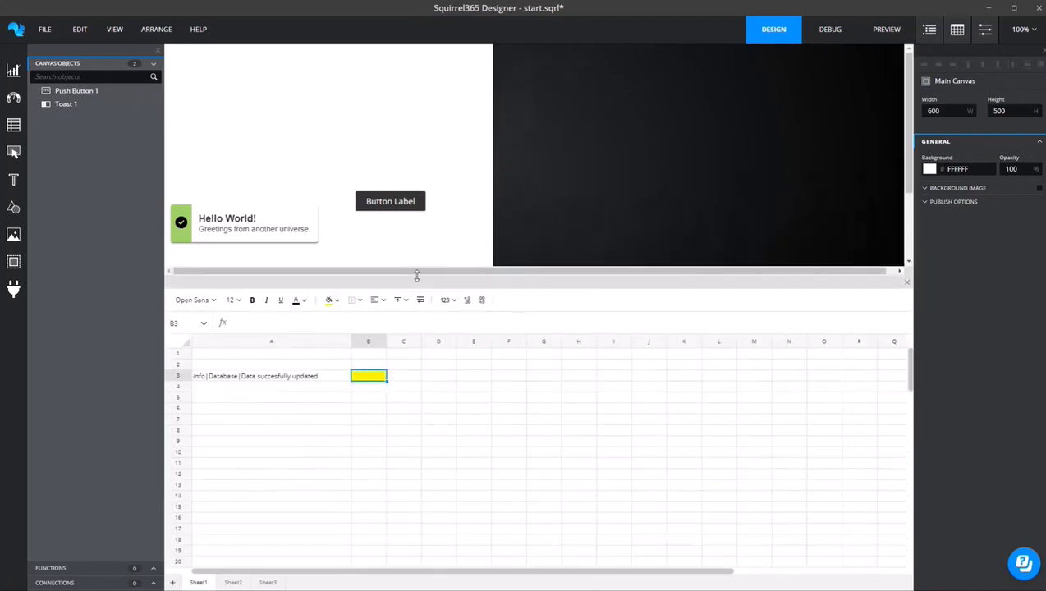
left_click(80, 573)
left_click(136, 98)
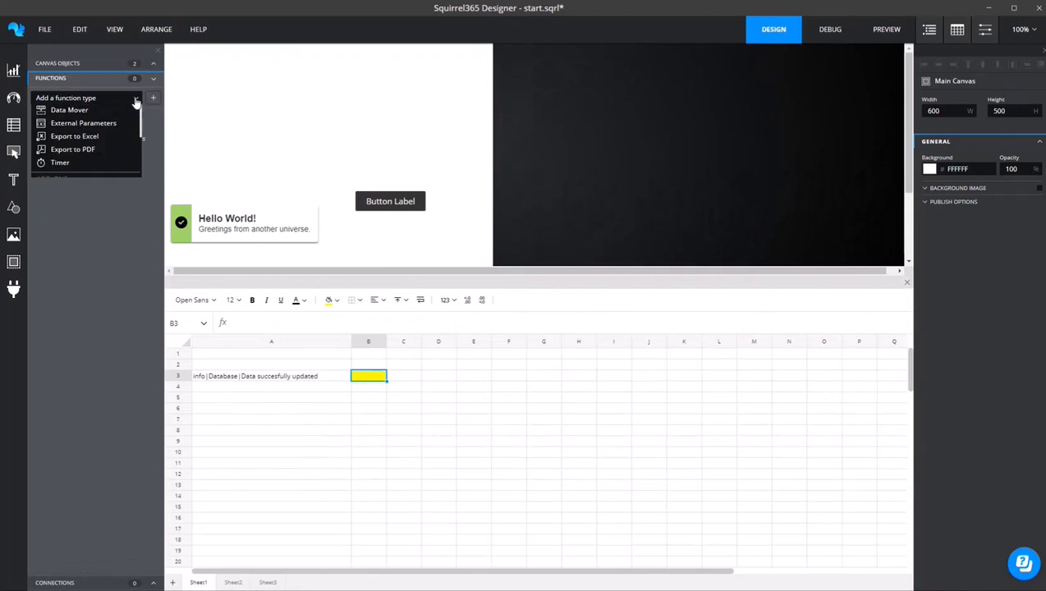
scroll(105, 150, "down", 3)
scroll(105, 152, "down", 2)
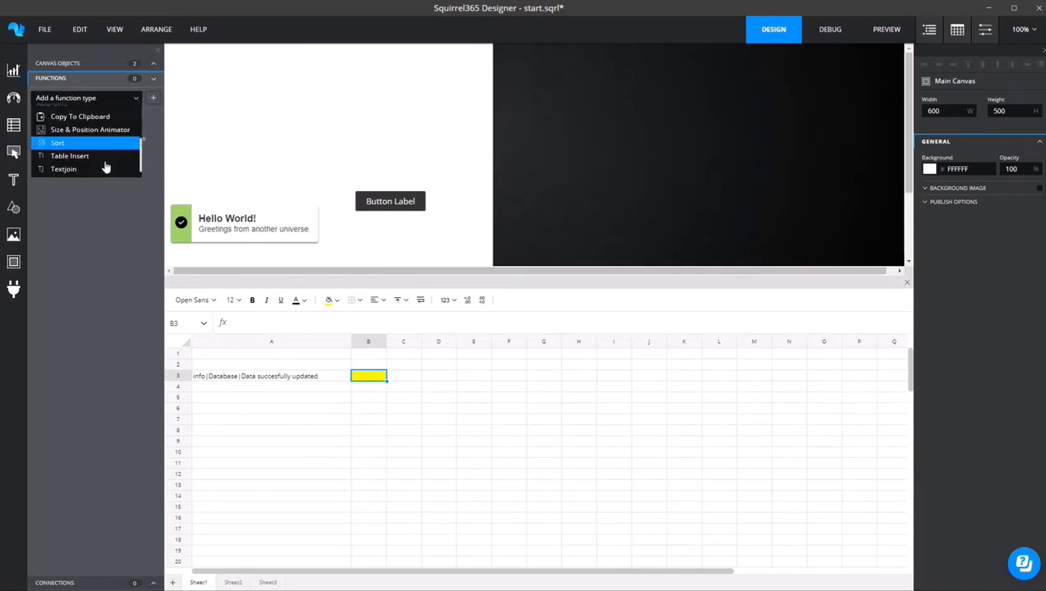
left_click(96, 170)
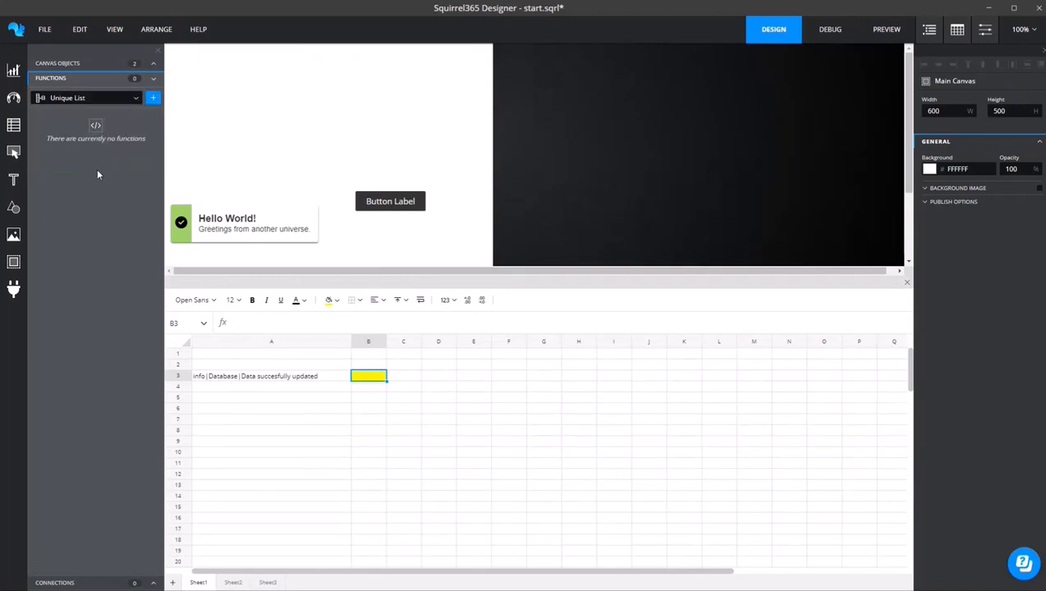
left_click(152, 98)
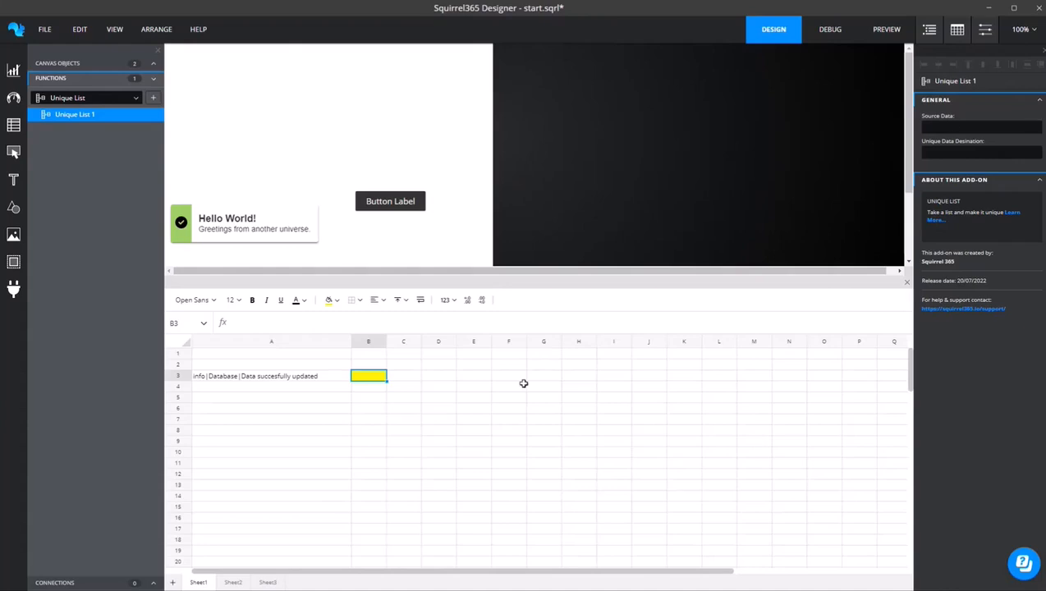
- Enter the values 1, 1, 2, 2, 3, 4, 5, 6, 6 down cells E3 to E11 of Sheet1
left_click(474, 375)
type("1 1 2 2 3")
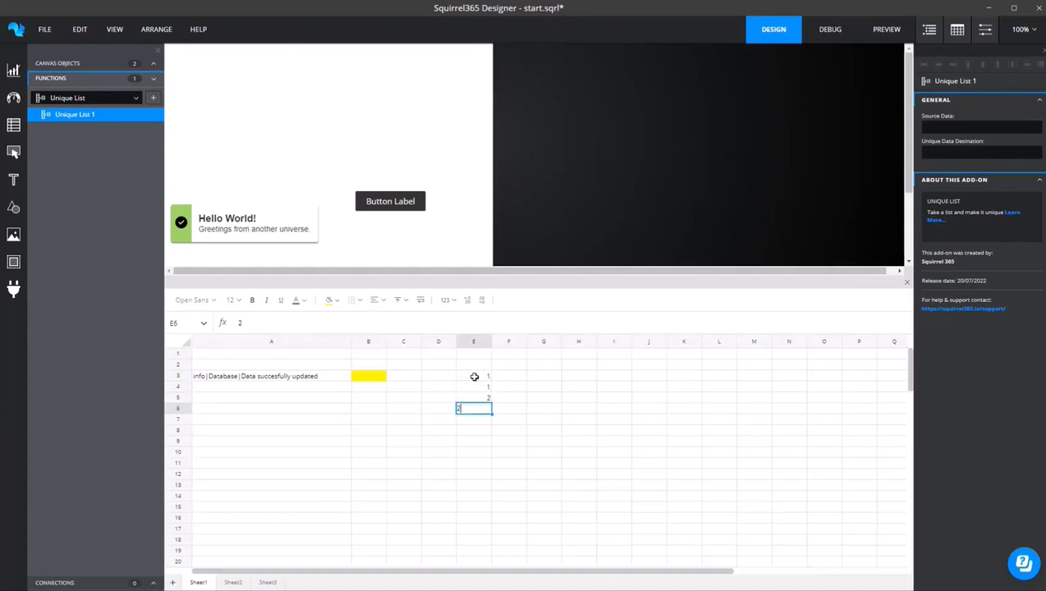
type(" 4 5 6 6")
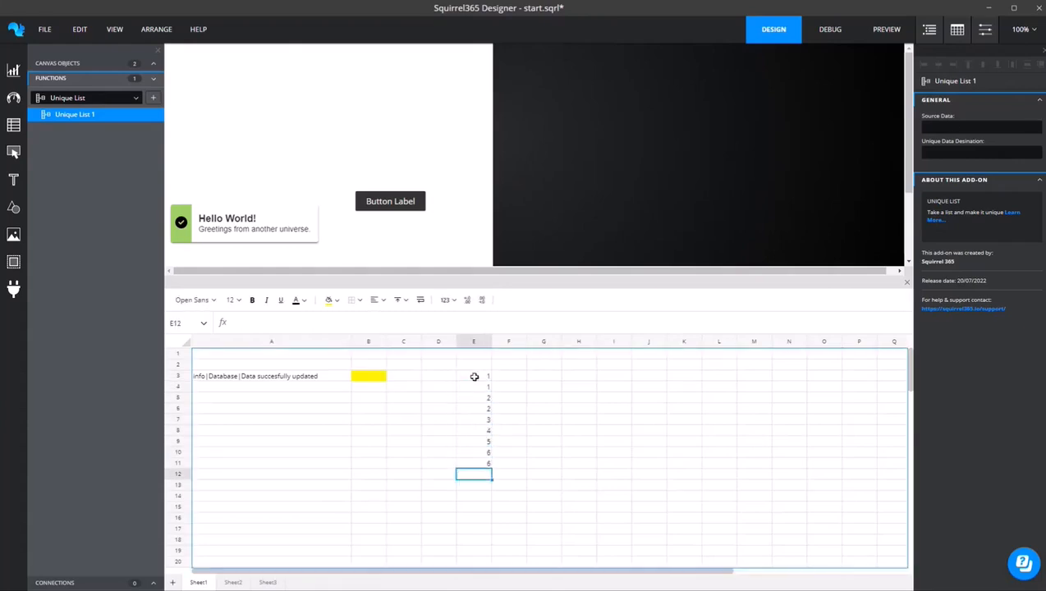
- Bind the Unique List function's source data to the range Sheet1!E3:E11
left_click_drag(474, 376, 474, 464)
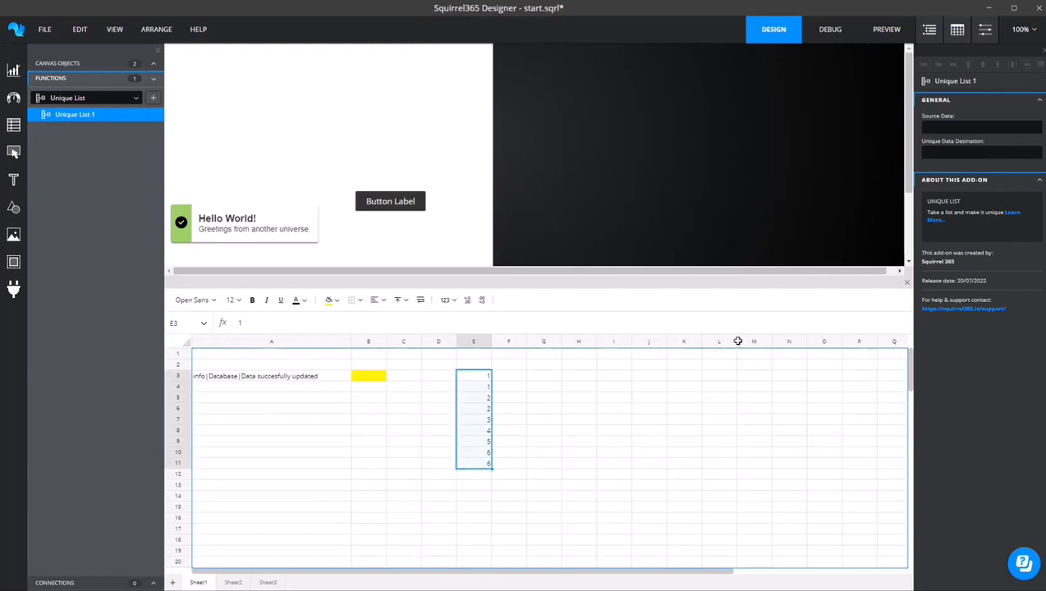
left_click(1037, 118)
key("Return")
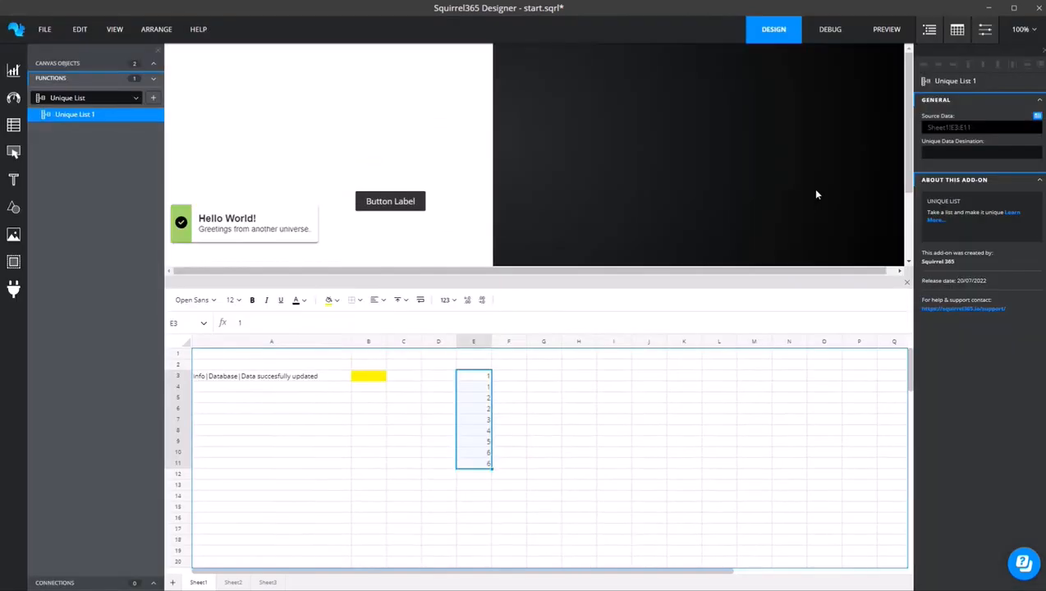
- Bind the Unique List function's unique data destination to Sheet1!G3:G11 and check the output in debug mode
left_click(1037, 144)
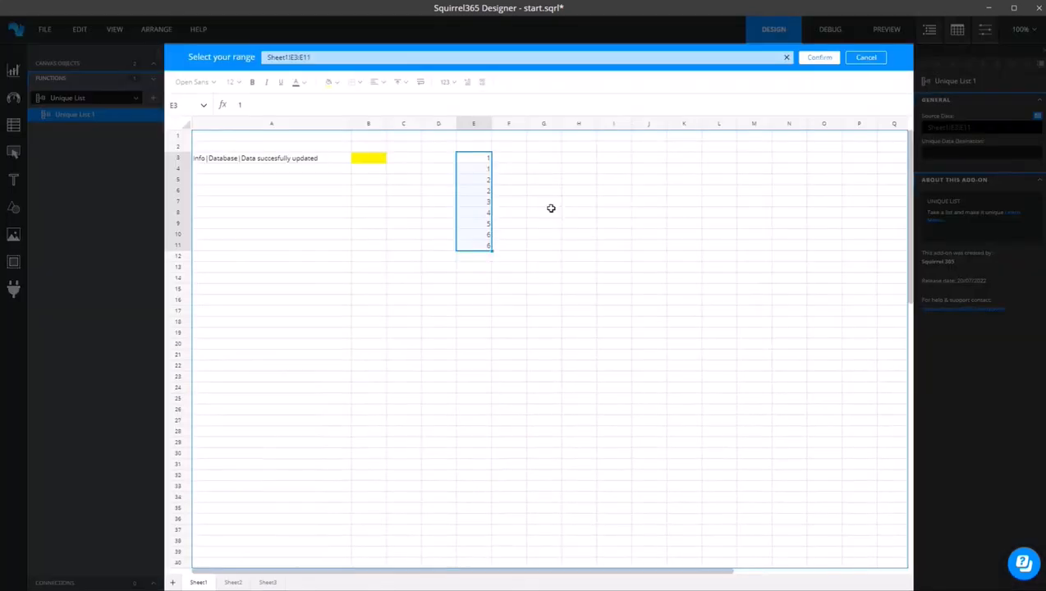
left_click_drag(545, 158, 544, 244)
left_click(818, 57)
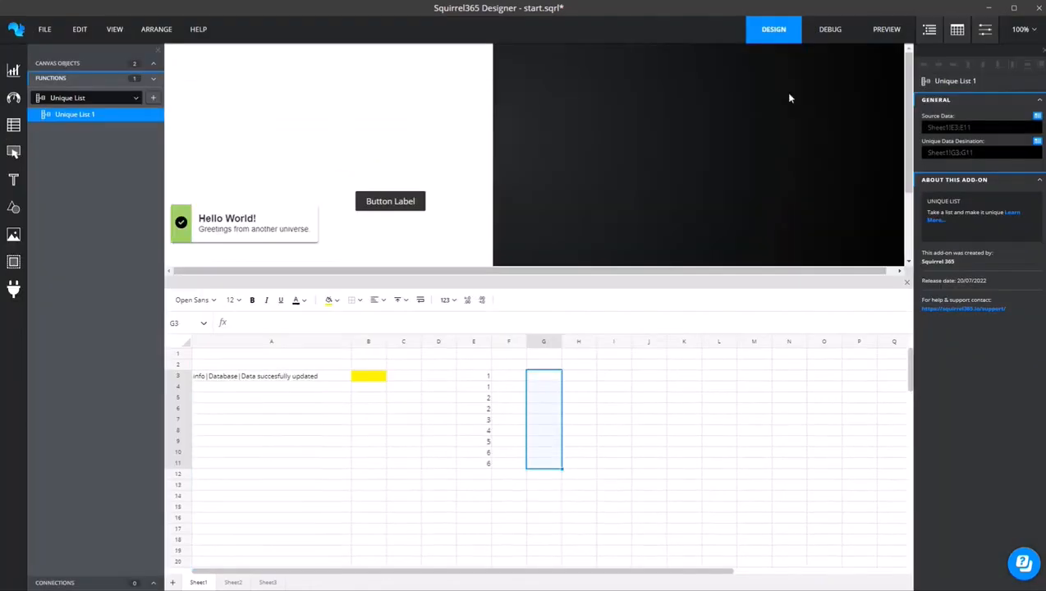
left_click(829, 29)
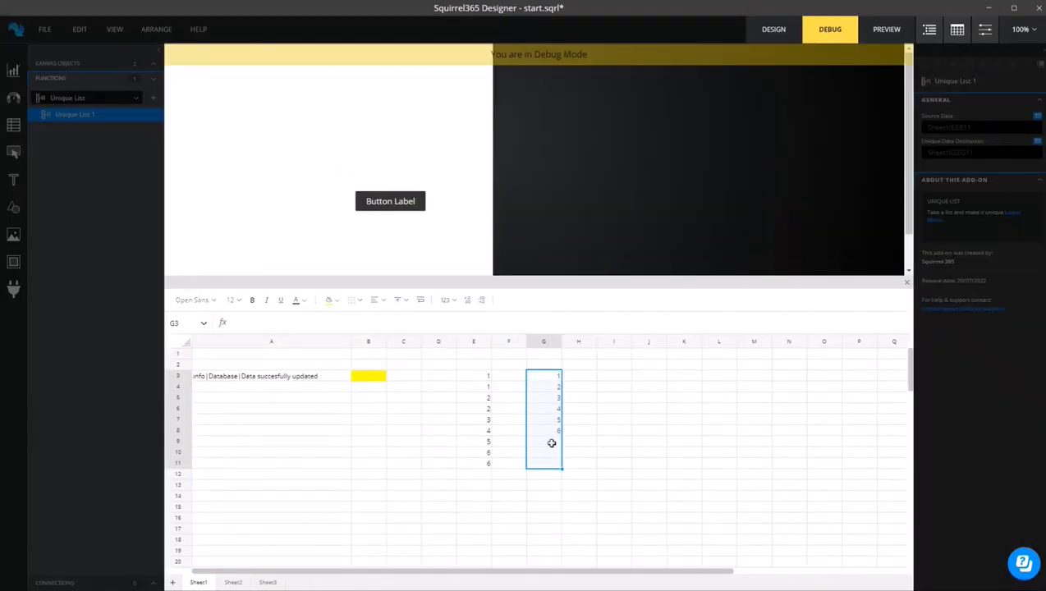
left_click(784, 31)
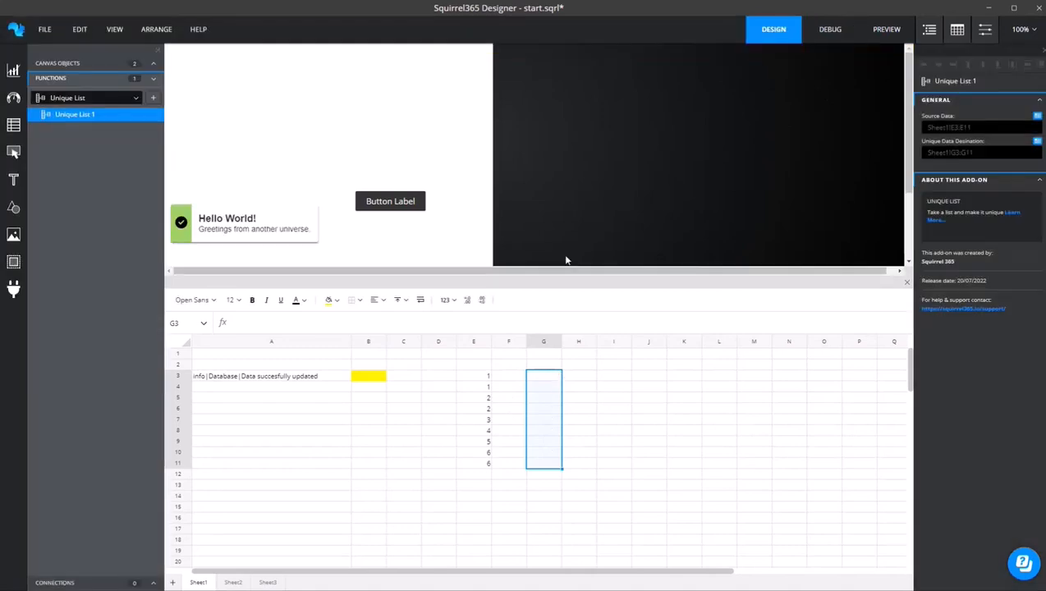
- Add a Text Input to the canvas above the Toast and bind its value to cell E7 of Sheet1
left_click(13, 179)
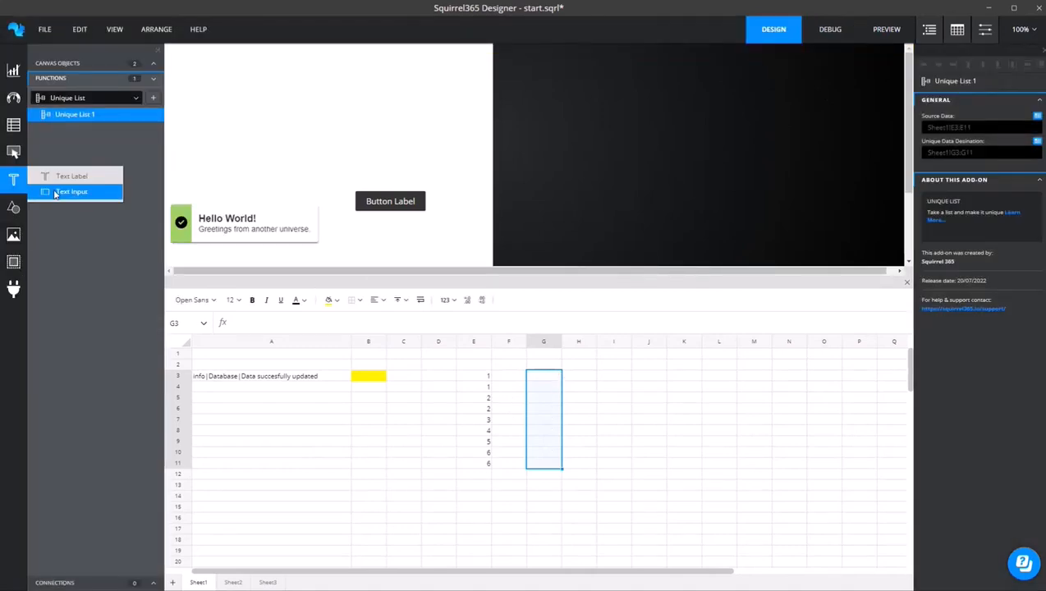
left_click_drag(55, 193, 205, 140)
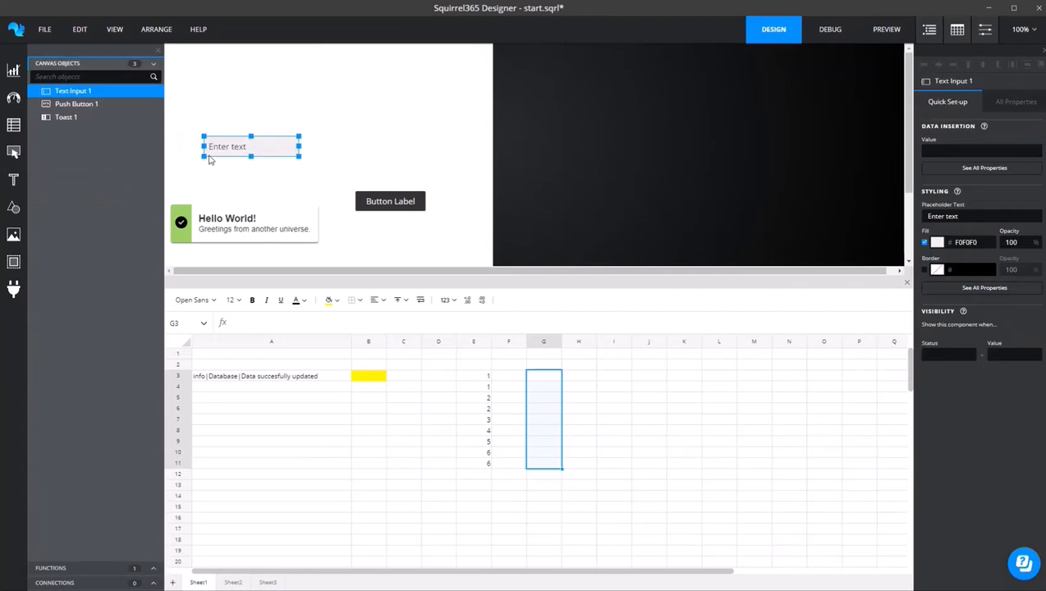
left_click(1034, 145)
left_click(473, 201)
key("Return")
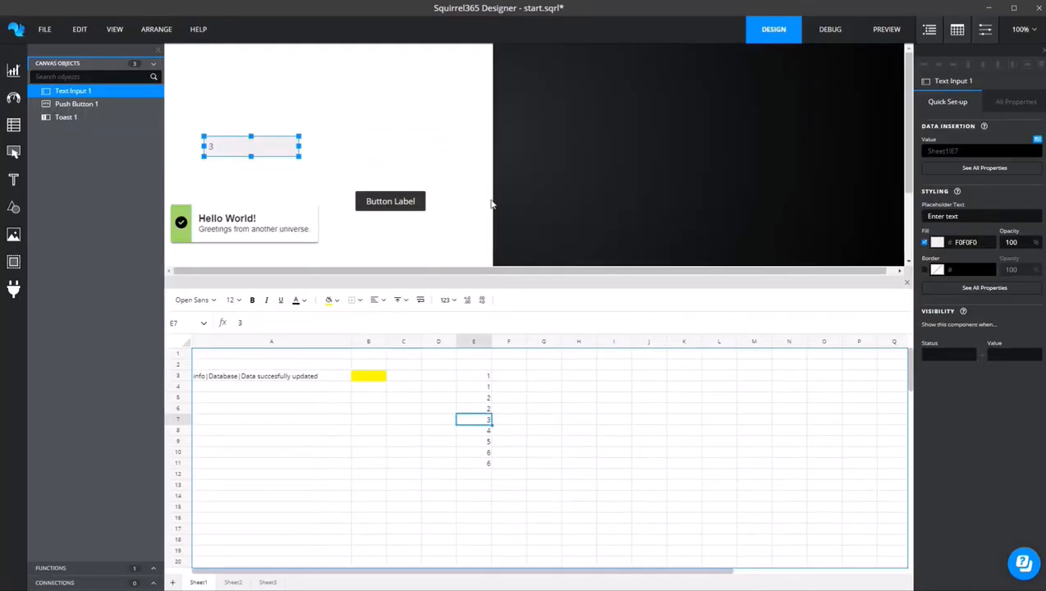
- Test the list in debug mode by entering 2 in the text input, and reselect the Unique List function in design mode
left_click(830, 33)
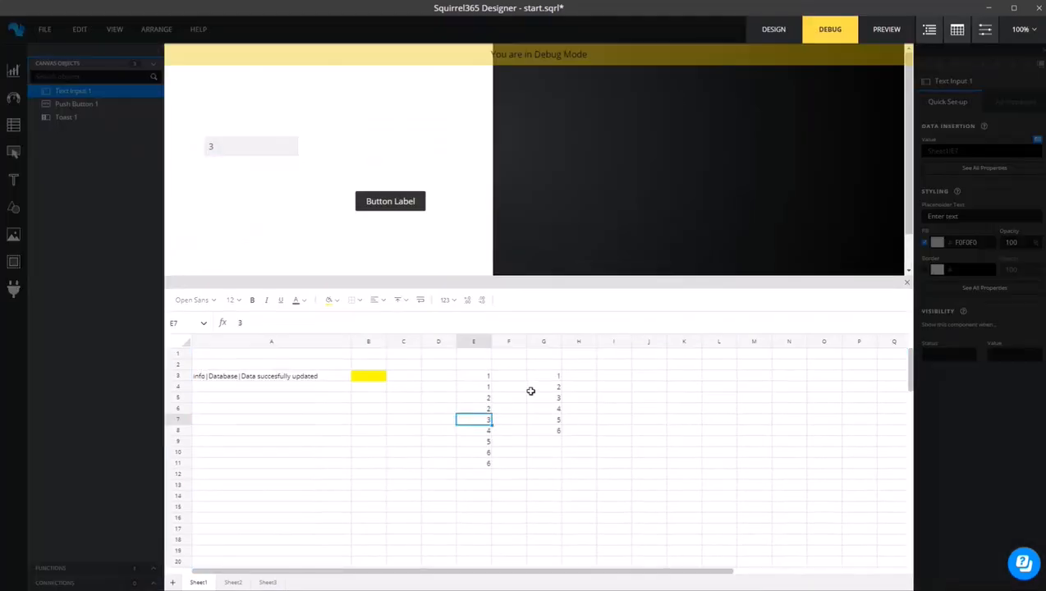
left_click(231, 146)
type("2")
left_click(769, 30)
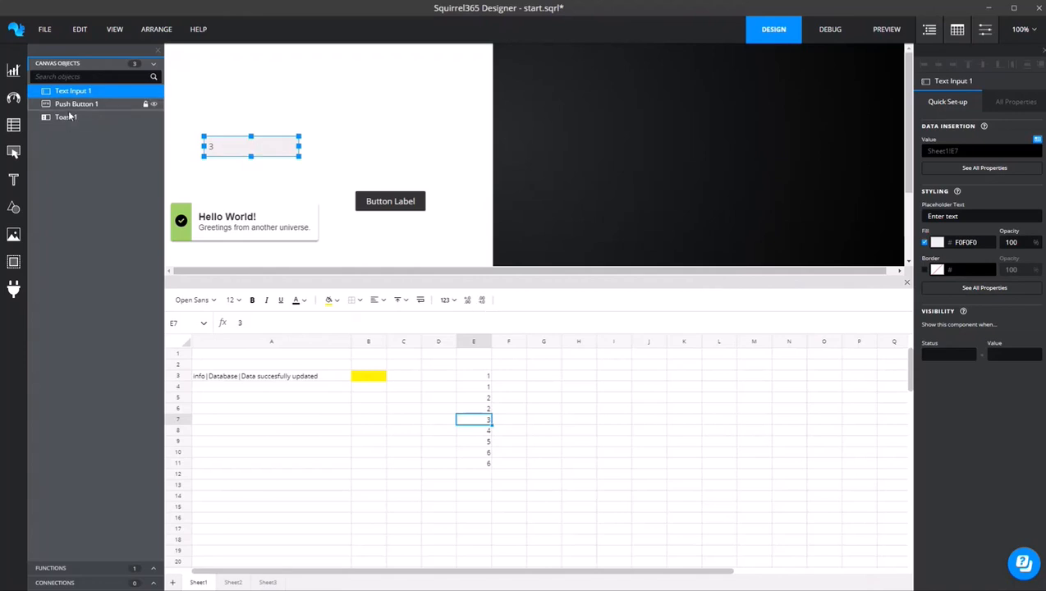
left_click(57, 567)
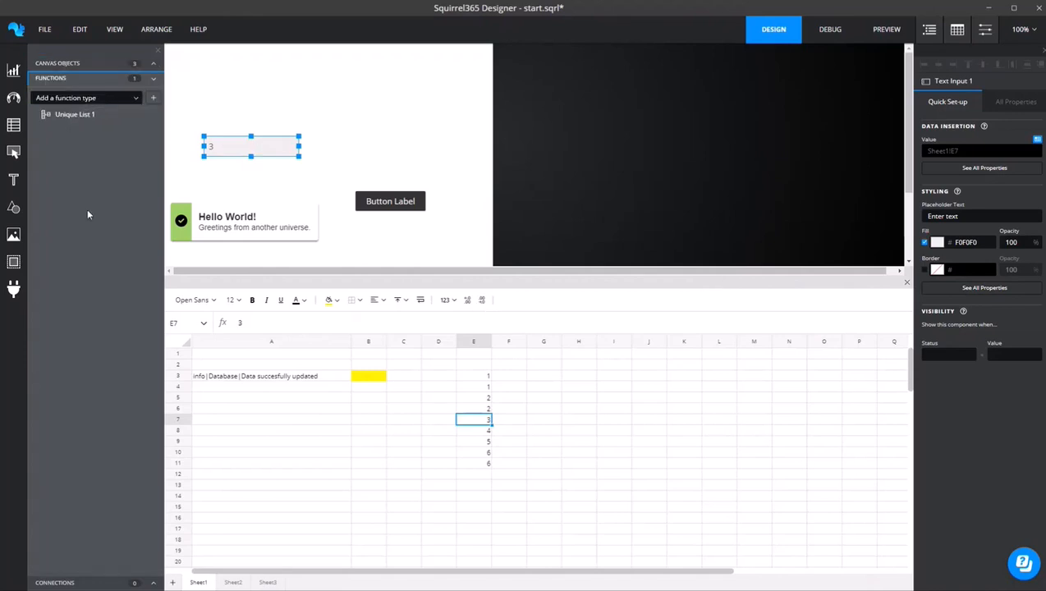
left_click(66, 114)
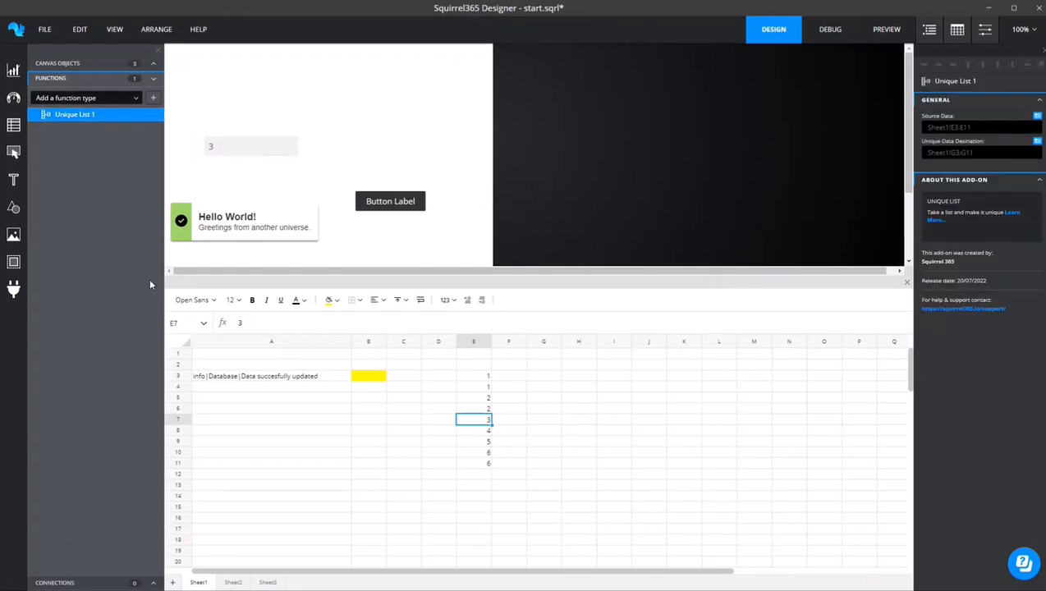
- Open the recent project Kitchen Sink.sqrl without saving the changes to the current project
left_click(45, 30)
mouse_move(62, 76)
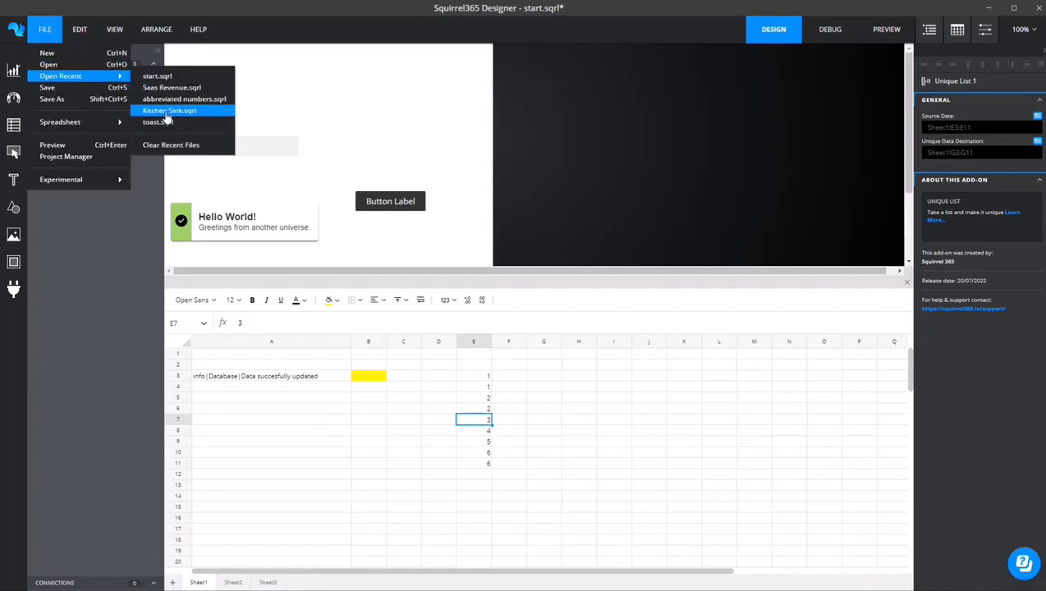
left_click(164, 110)
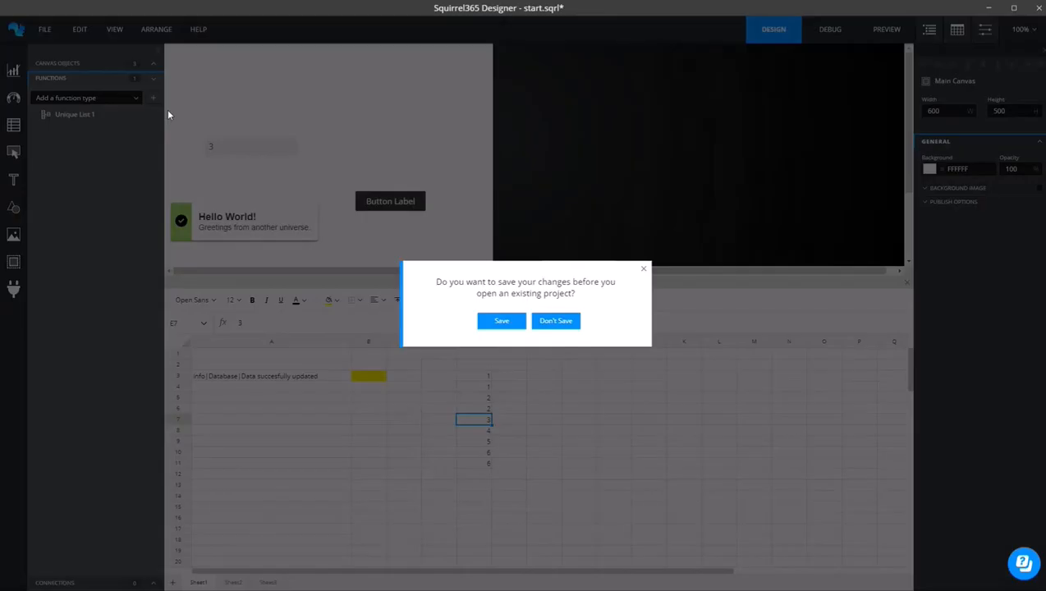
left_click(547, 323)
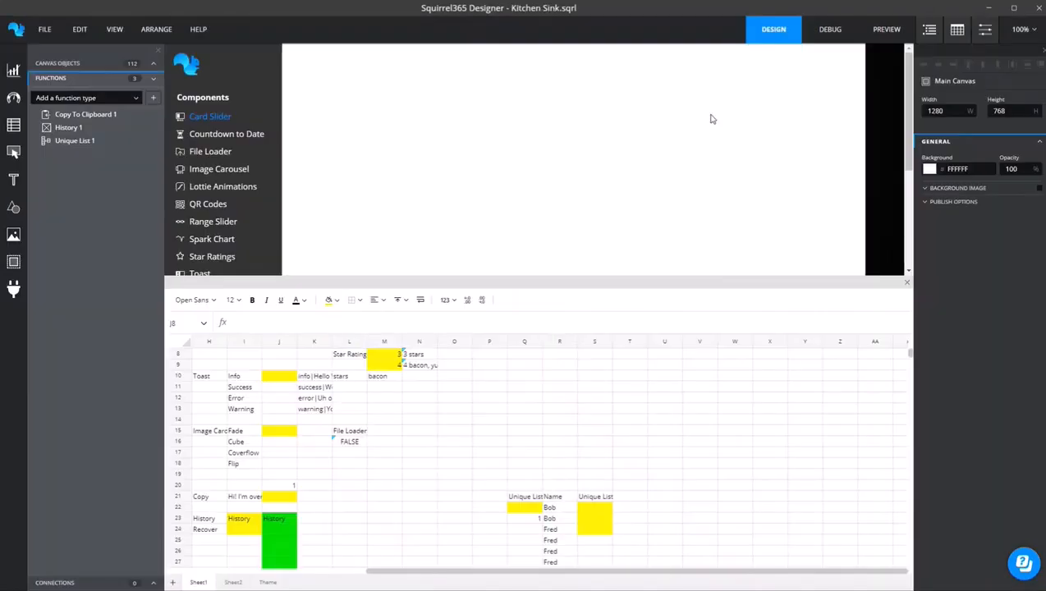
- Preview the project, advance the Card Slider to the second card and view the Countdown to Date example
left_click(889, 32)
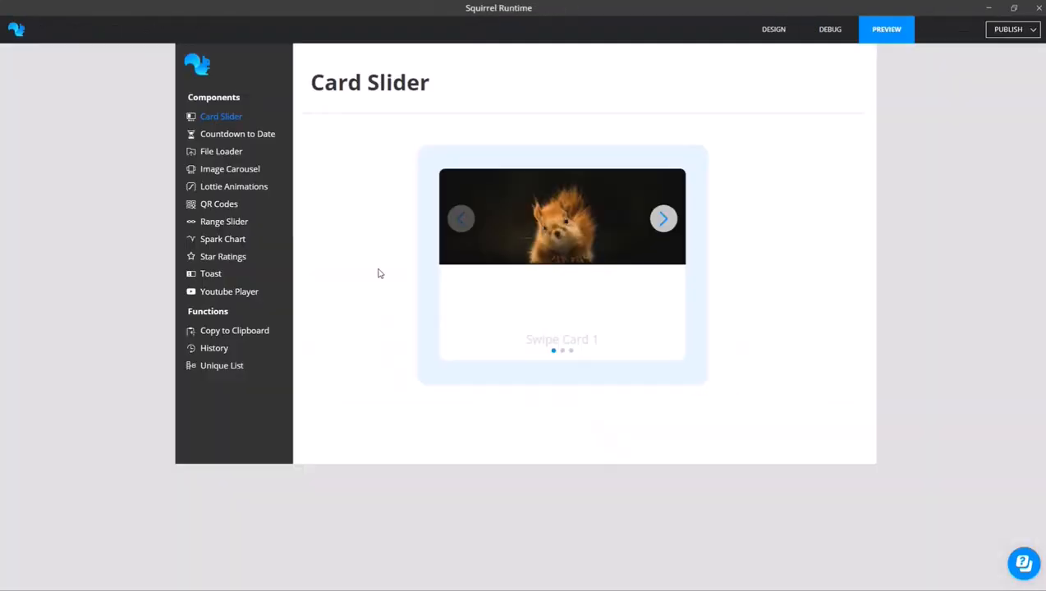
left_click(665, 222)
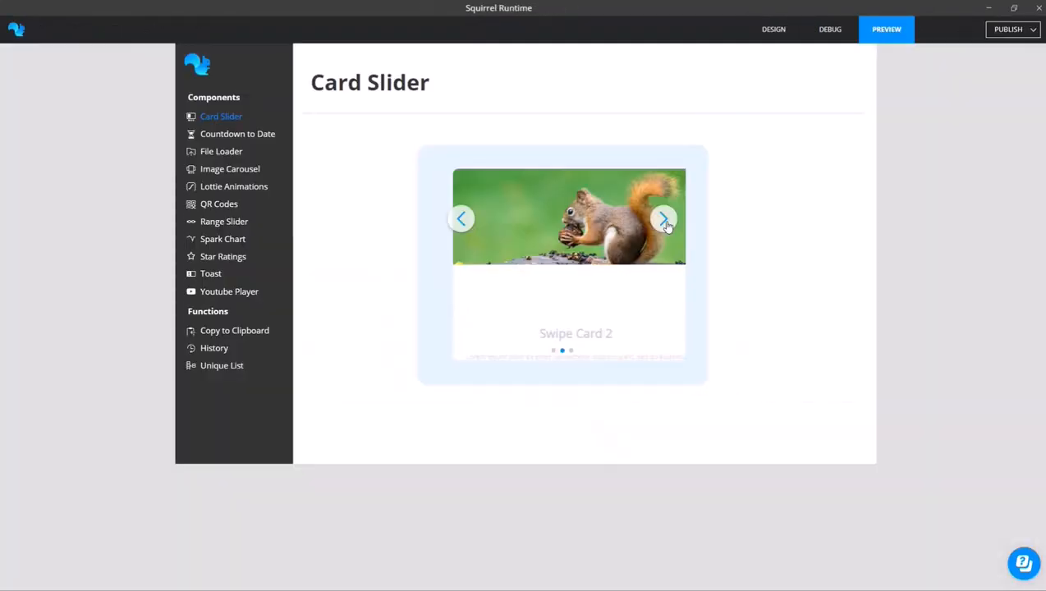
left_click(220, 134)
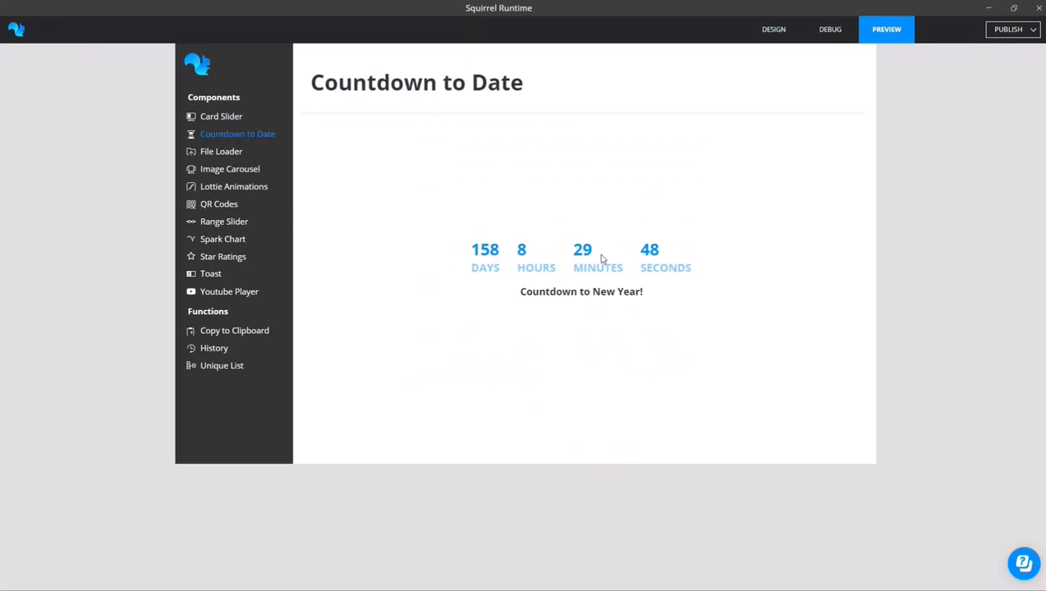
- Load upload.csv in the File Loader example and view the Image Carousel and Lottie Animations examples
left_click(215, 153)
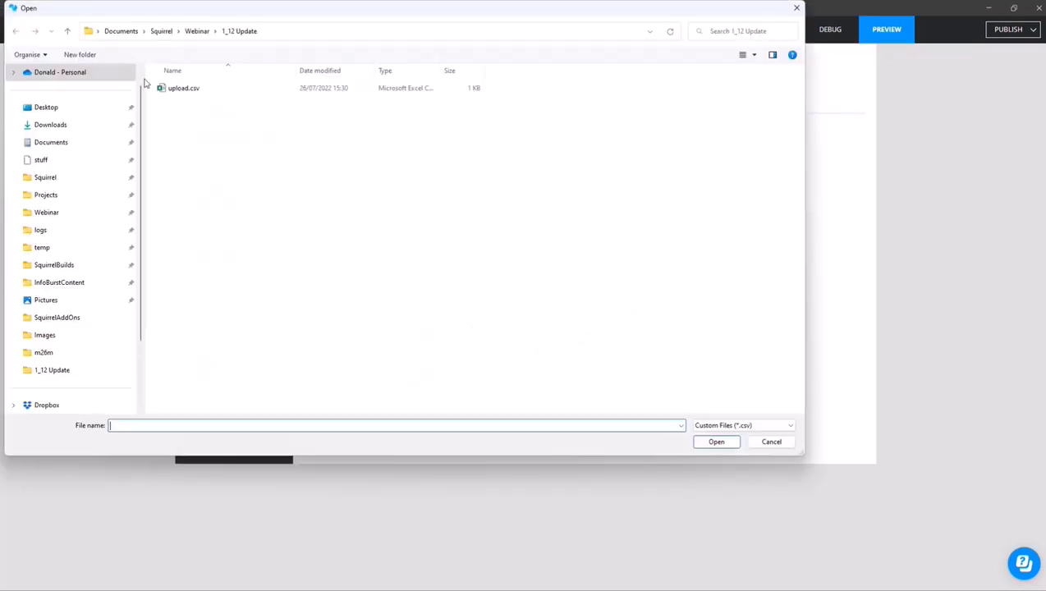
double_click(164, 86)
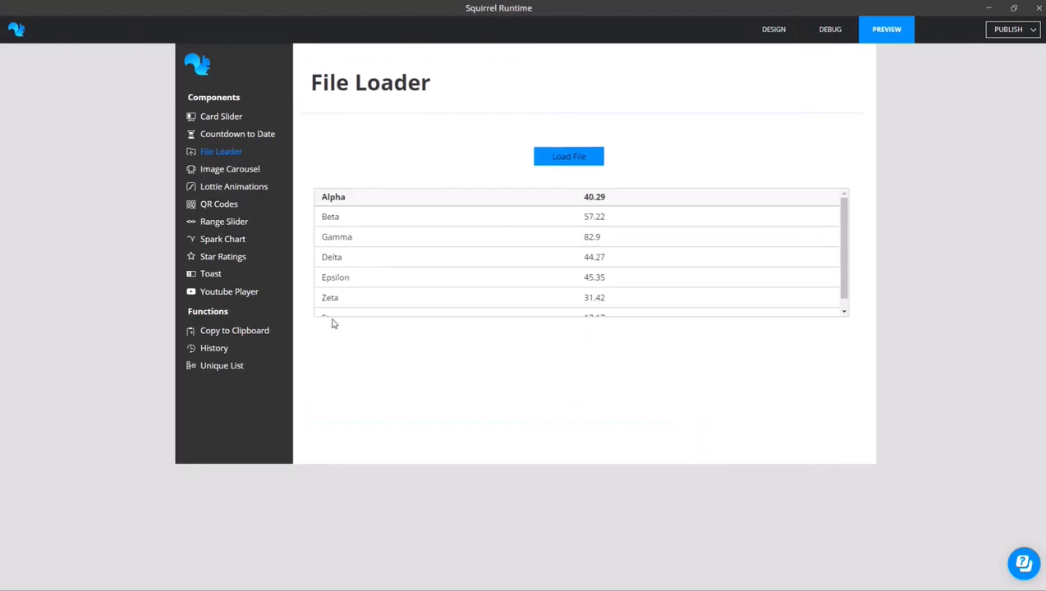
left_click(236, 171)
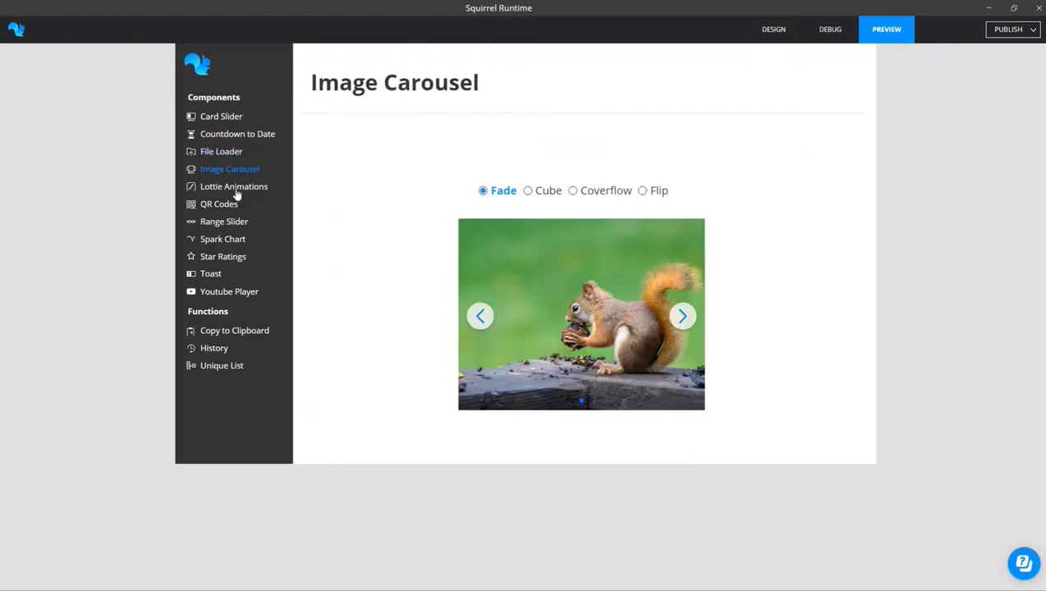
left_click(235, 187)
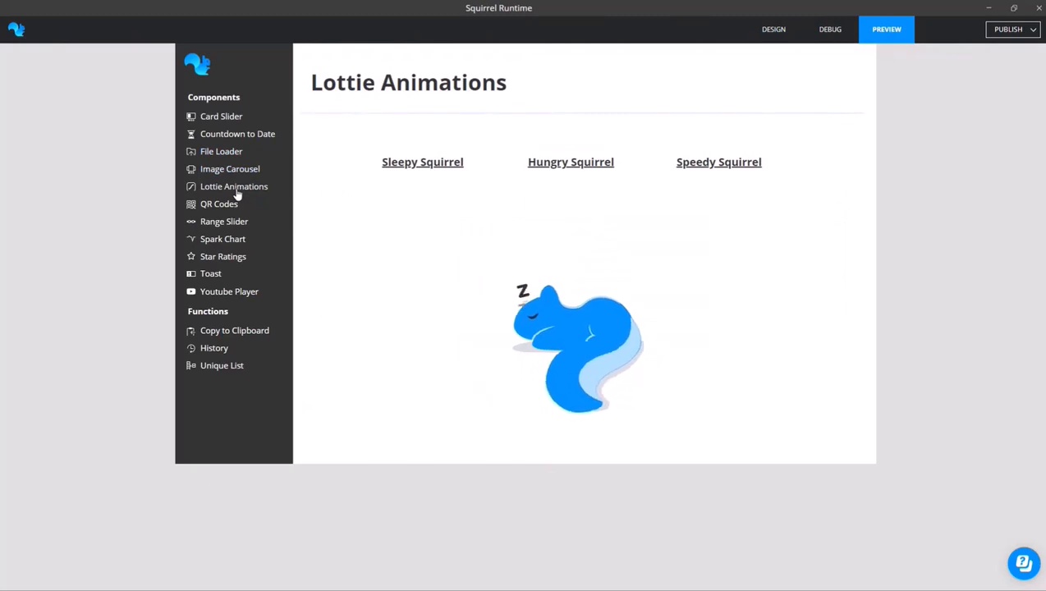
- View the QR Codes example and move the Range Slider's upper handle to 66
left_click(233, 207)
left_click(233, 223)
mouse_move(585, 239)
left_mouse_down()
mouse_move(621, 243)
mouse_move(600, 246)
left_mouse_up()
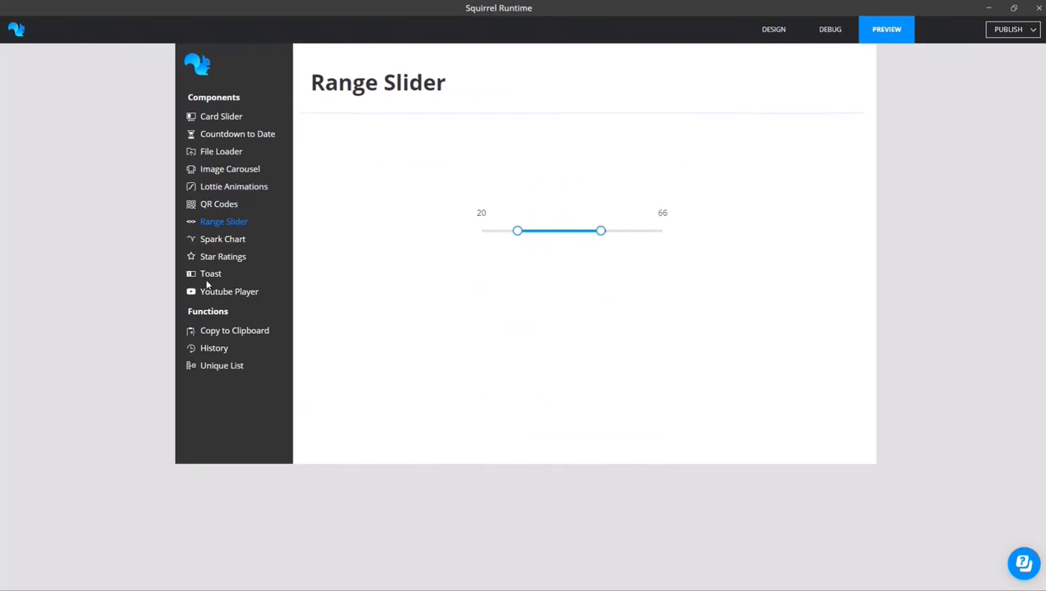
- Try the Star Ratings example with 2 stars and 2 bacon, and return to design mode
left_click(222, 256)
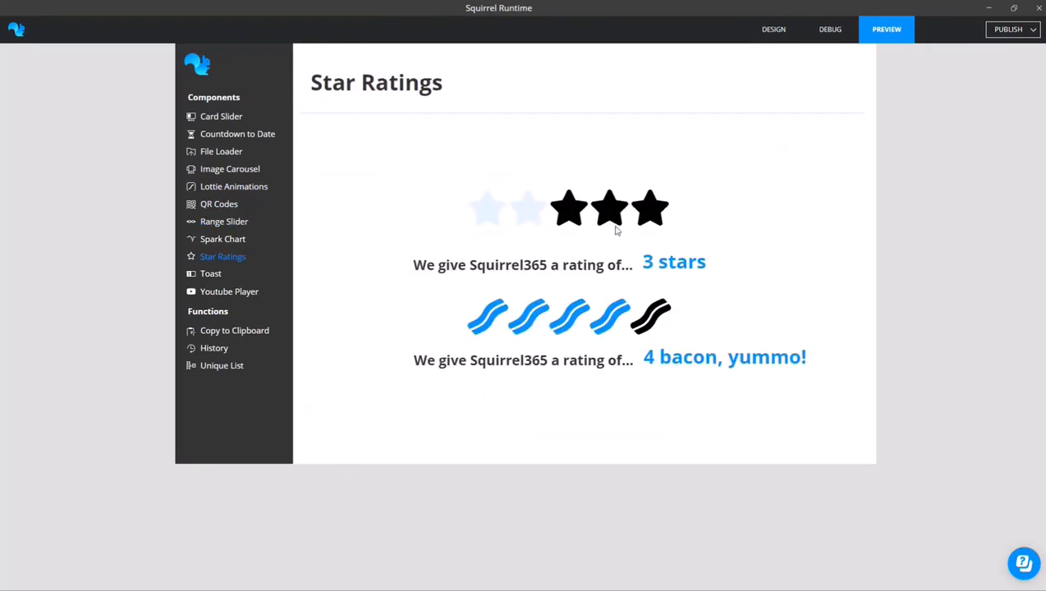
left_click(532, 217)
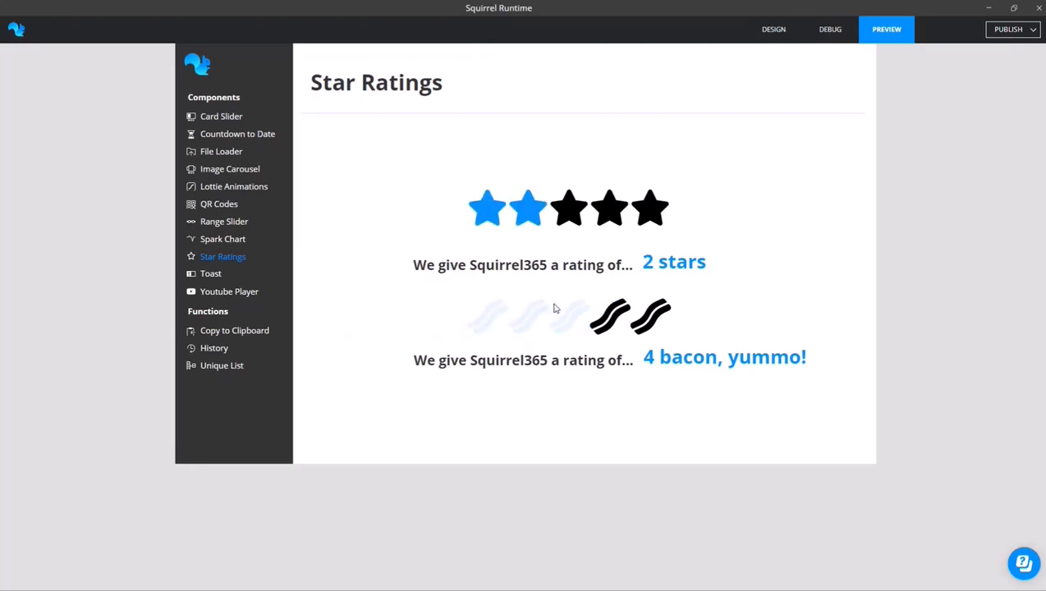
left_click(532, 316)
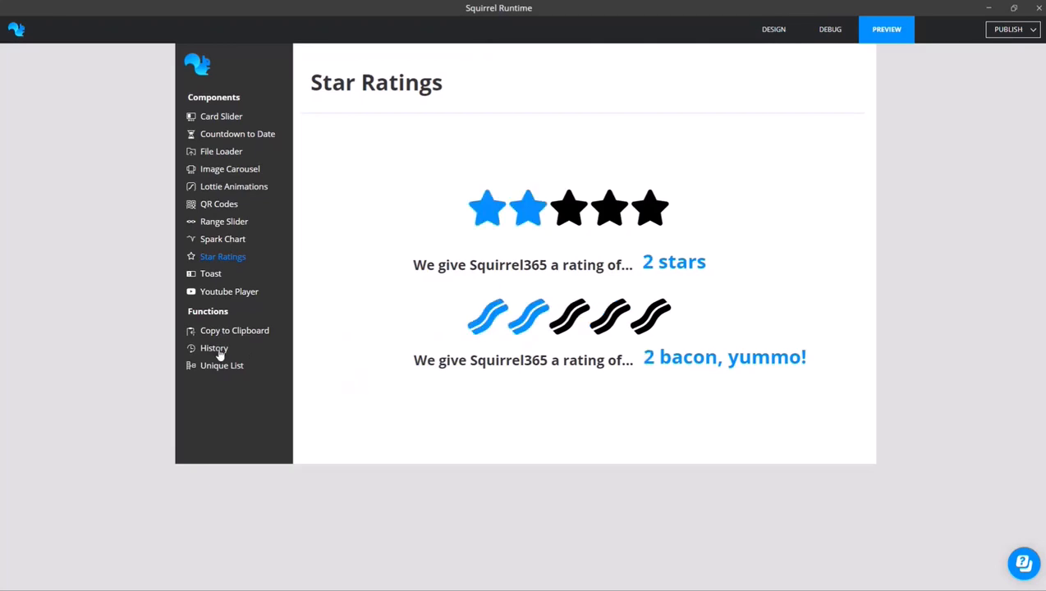
left_click(761, 33)
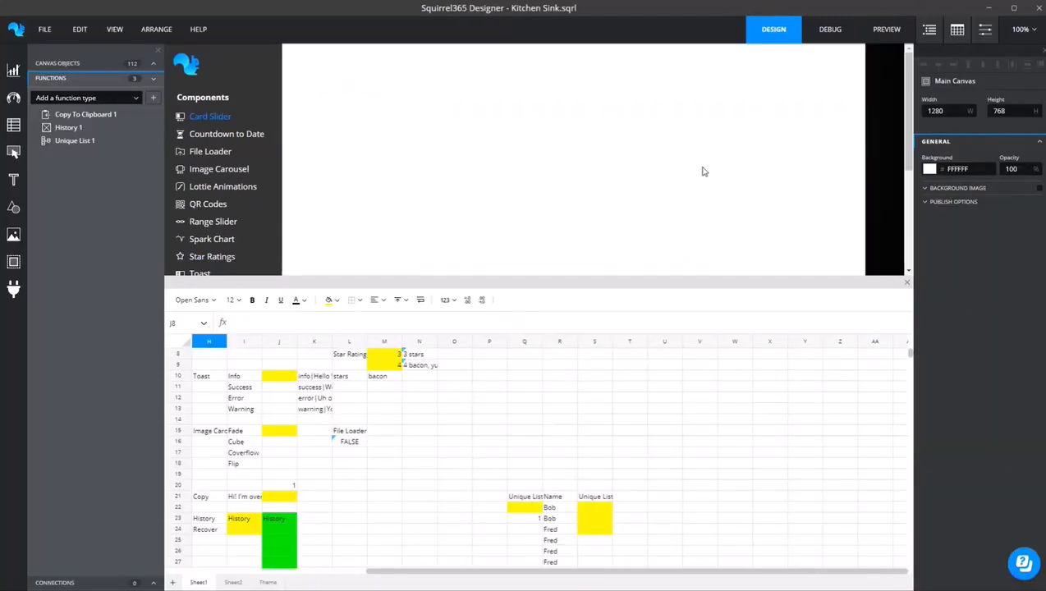